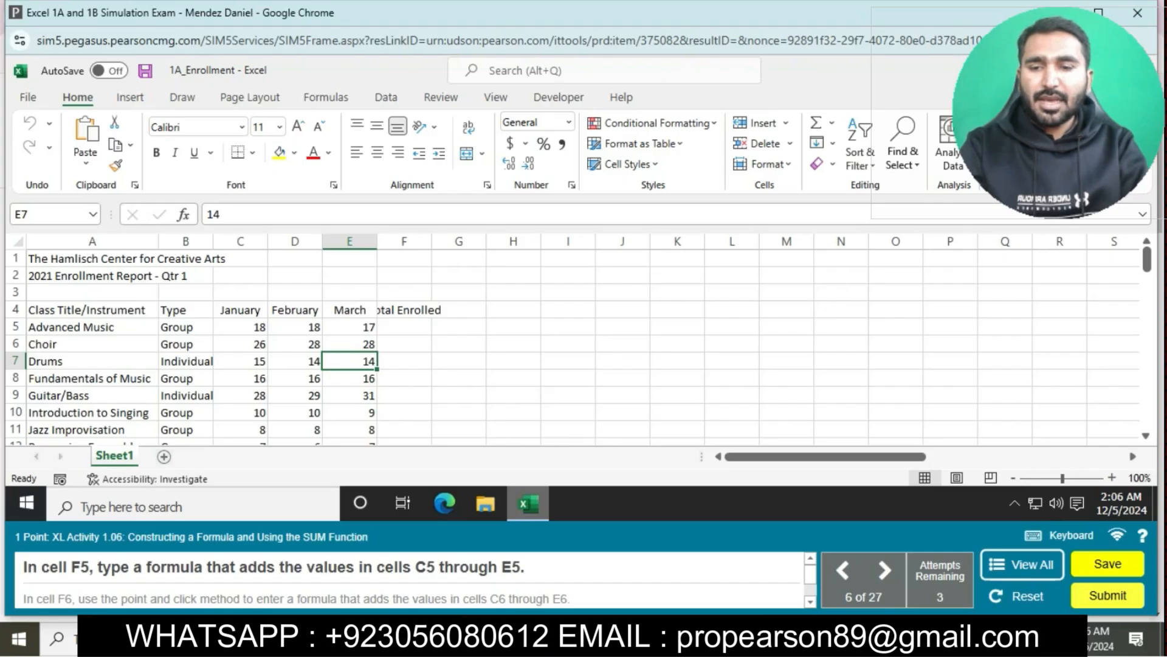
# Step: Enter a SUM formula in cell F5 that adds the range C5:E5
pyautogui.click(404, 327)
pyautogui.write('=')
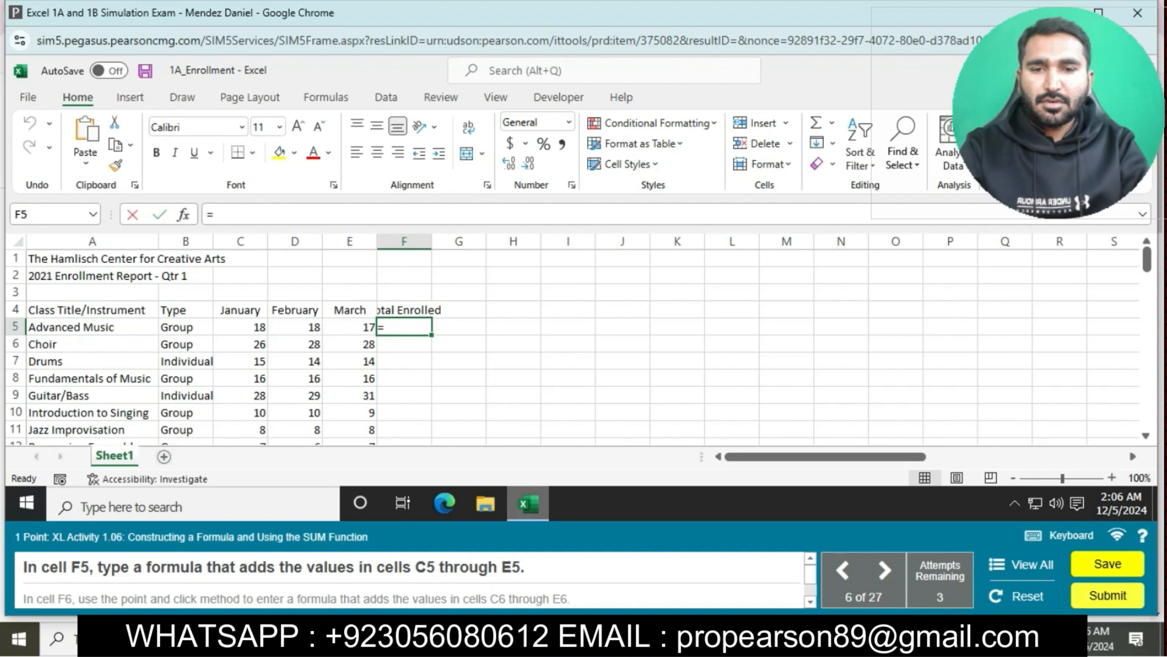
pyautogui.write('SUM')
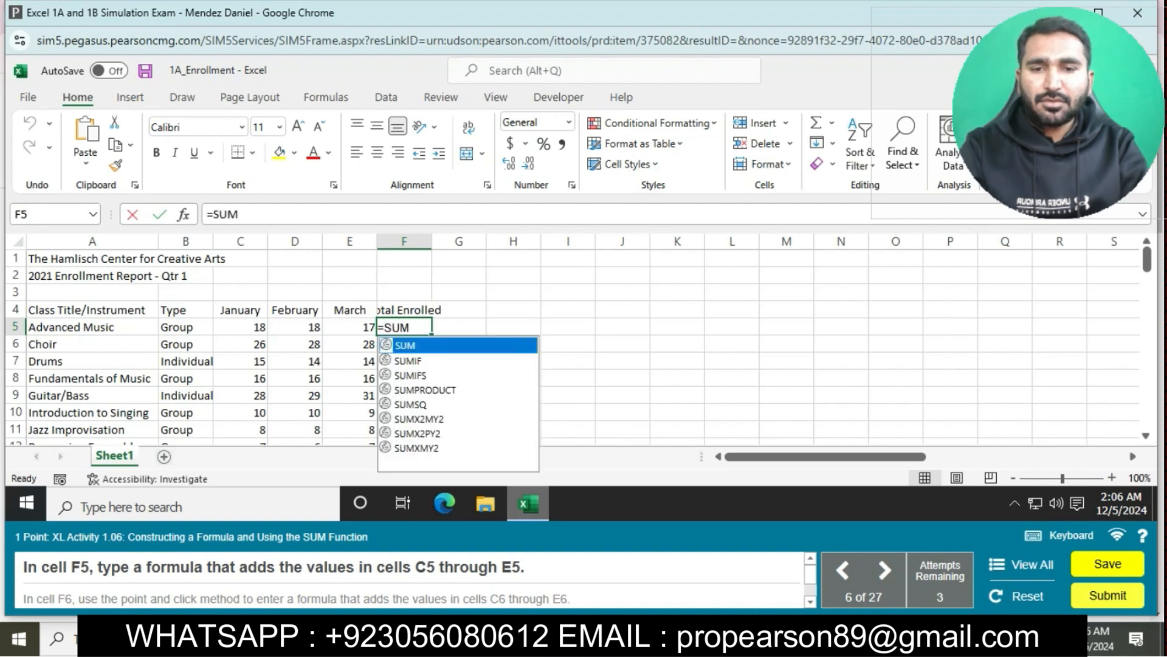
pyautogui.write('(')
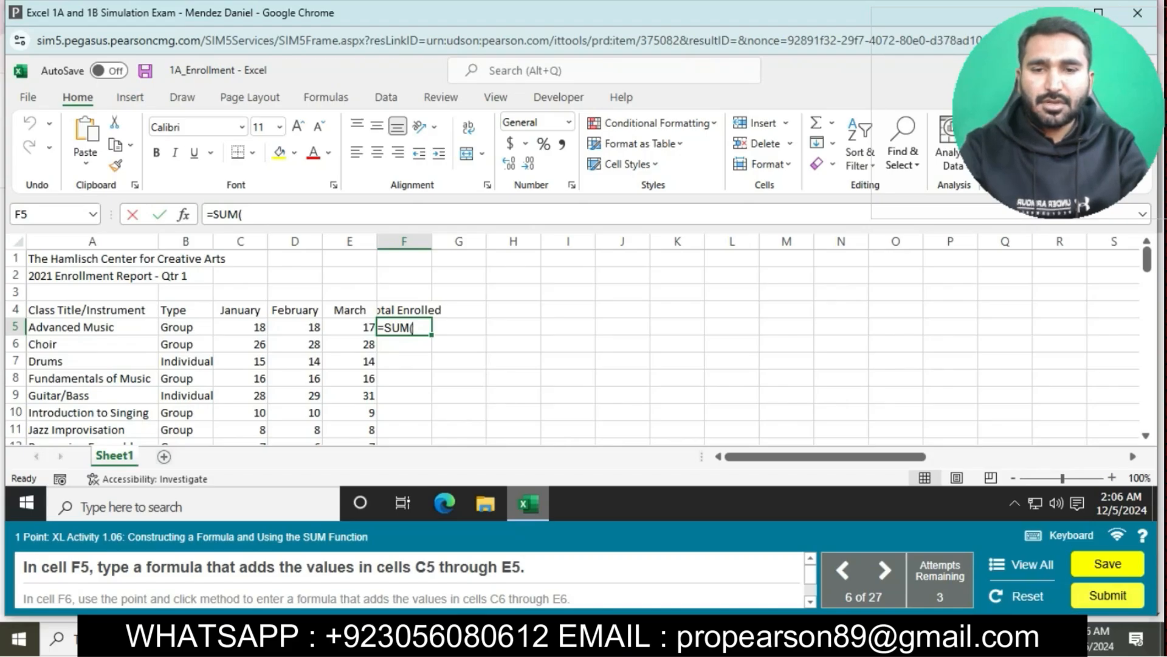
pyautogui.moveTo(241, 328); pyautogui.dragTo(349, 328)
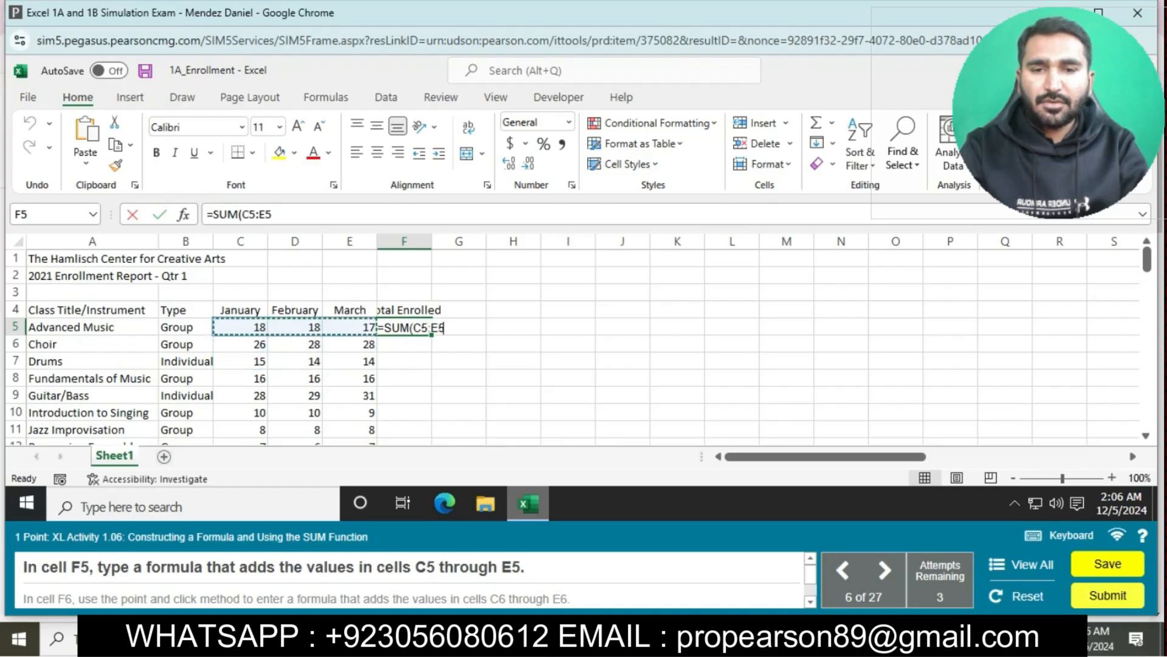
pyautogui.press('Return')
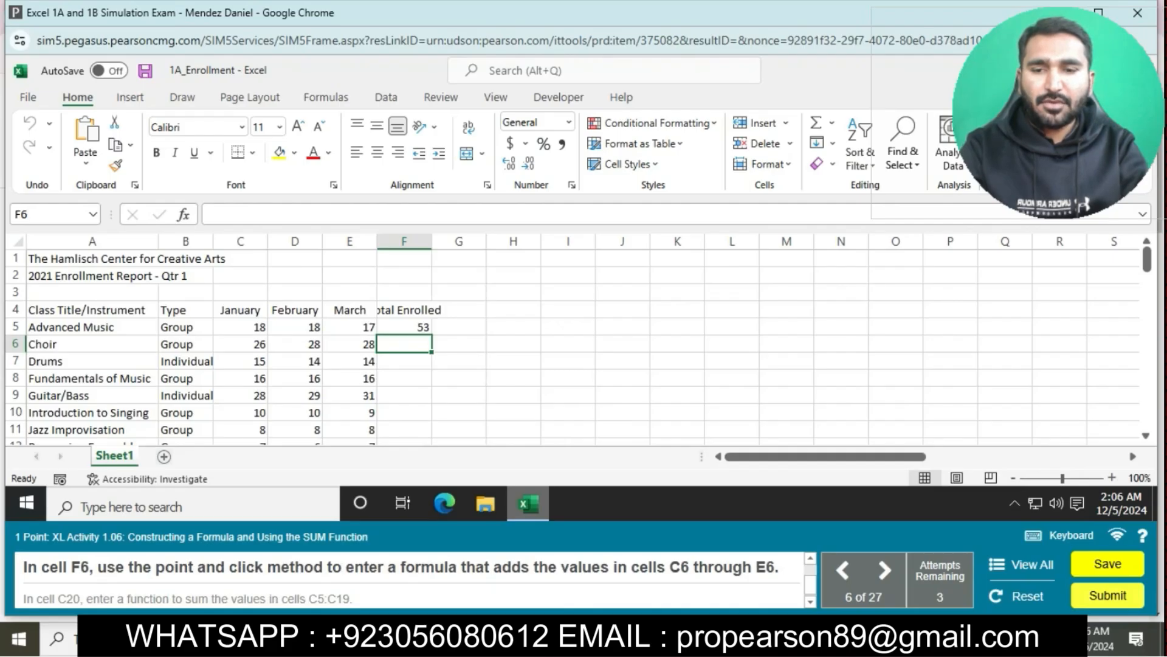
# Step: Enter a SUM formula in cell F6 that adds the range C6:E6
pyautogui.write('=SU')
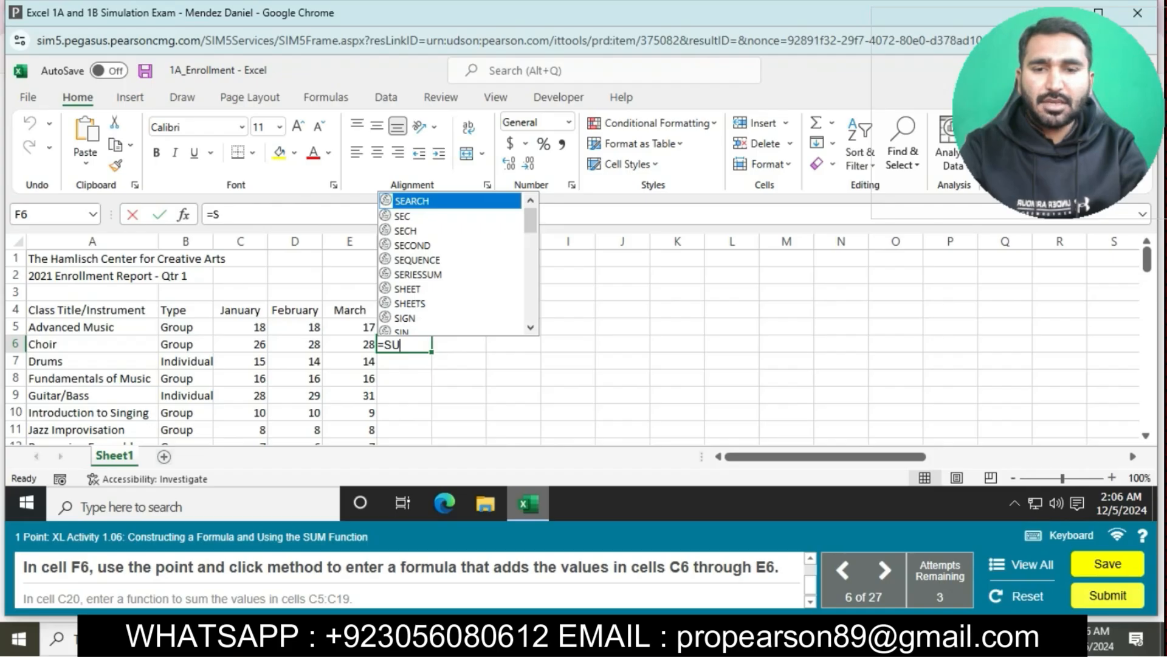
pyautogui.write('M')
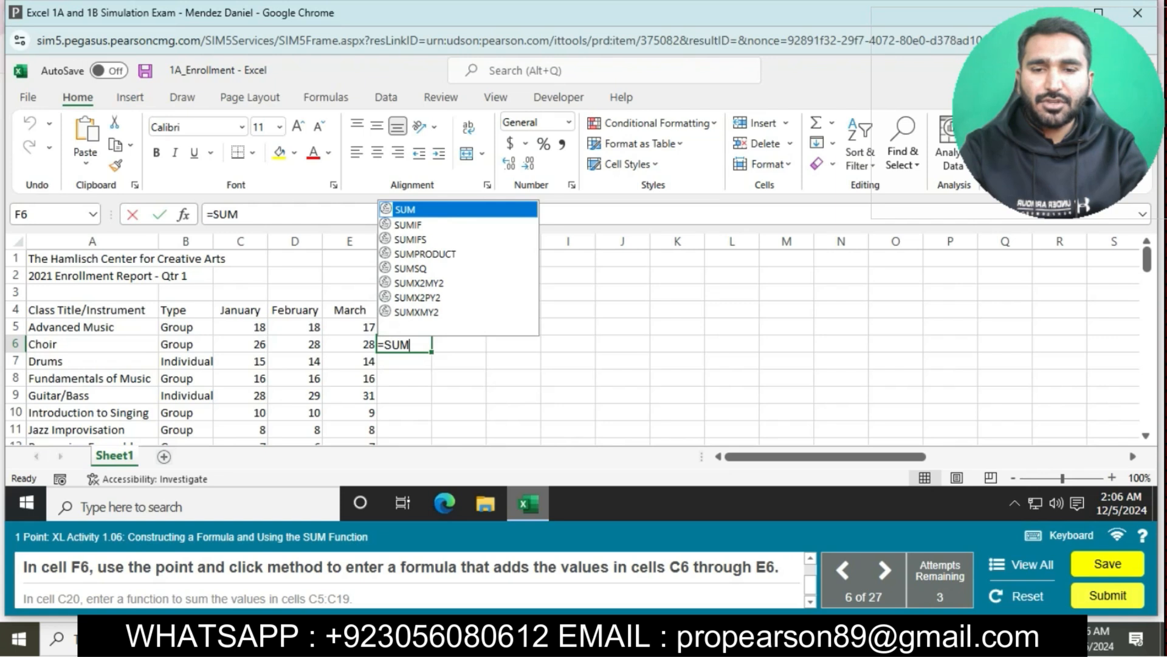
pyautogui.write('(')
pyautogui.click(240, 344)
pyautogui.moveTo(240, 344); pyautogui.dragTo(350, 344)
pyautogui.press('Return')
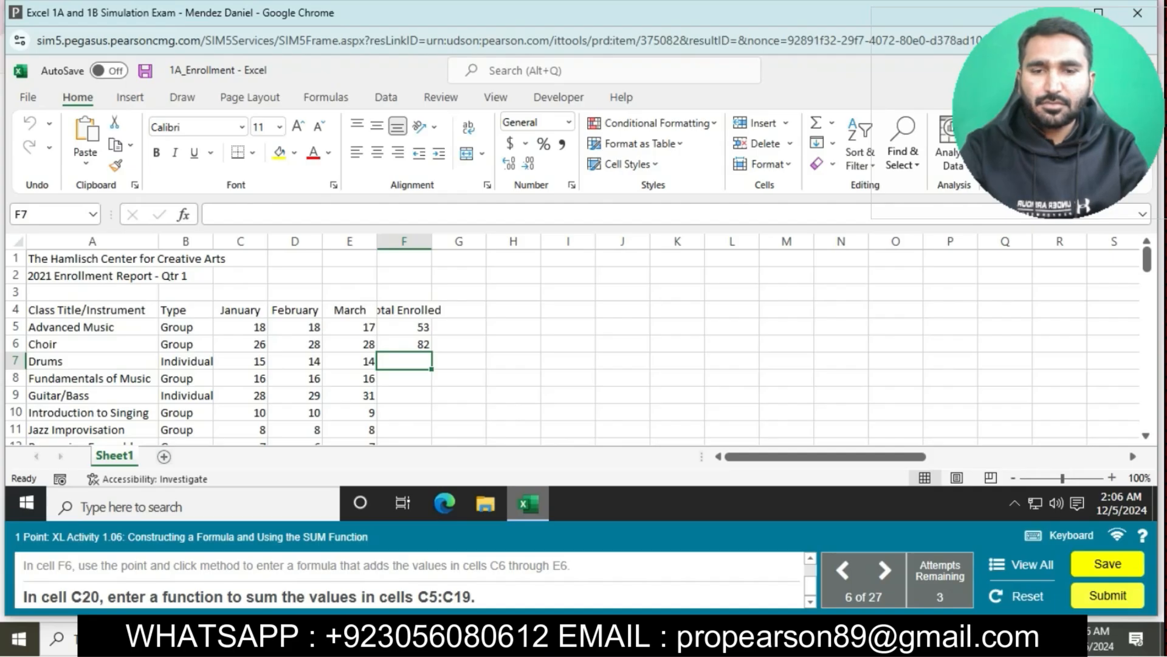
# Step: Enter =SUM(C5:C19) in cell C20 to total the January column
pyautogui.scroll(-3, 1146, 435)
pyautogui.scroll(-2, 584, 340)
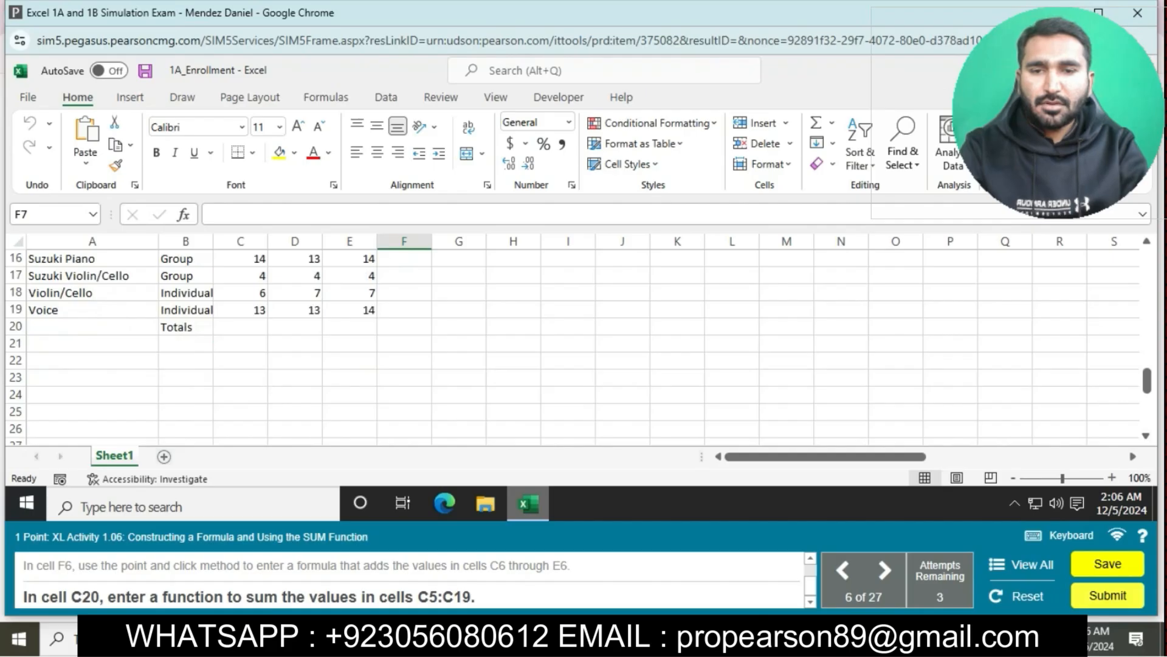
pyautogui.click(240, 327)
pyautogui.write('=SUM')
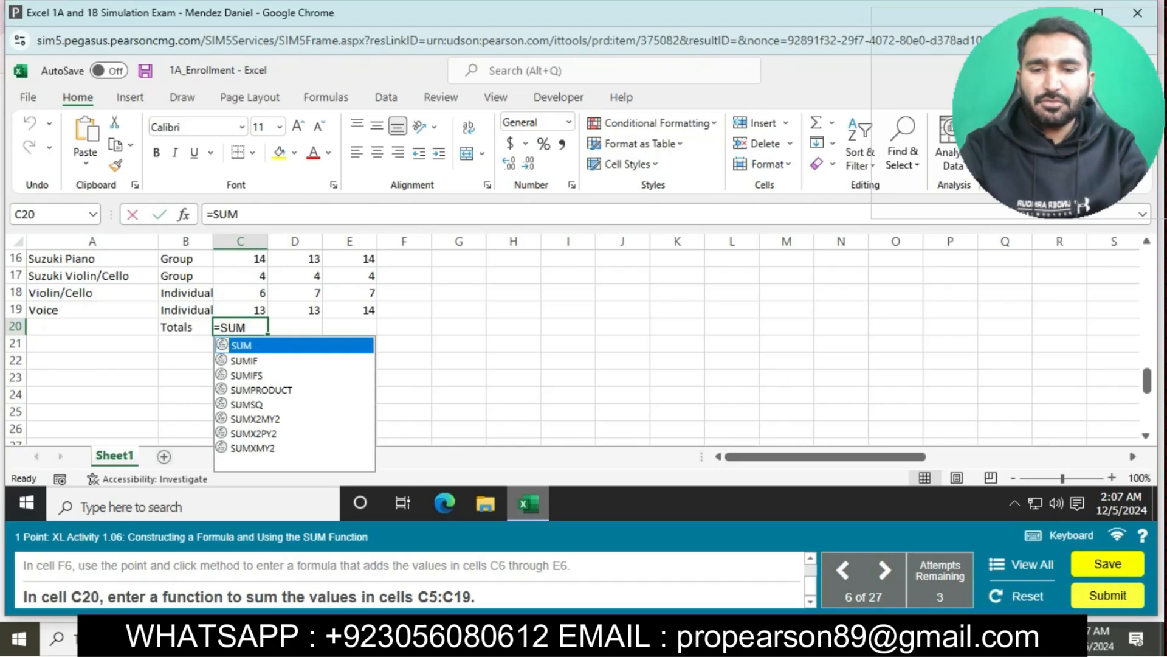
pyautogui.write('(C5')
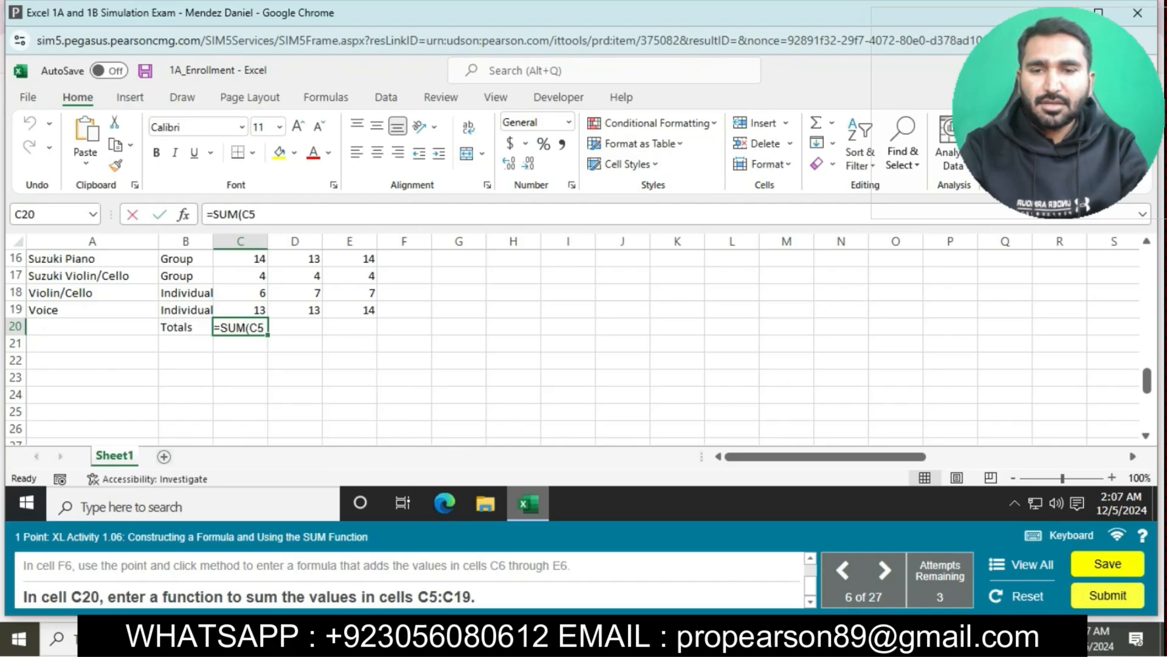
pyautogui.write(':C19')
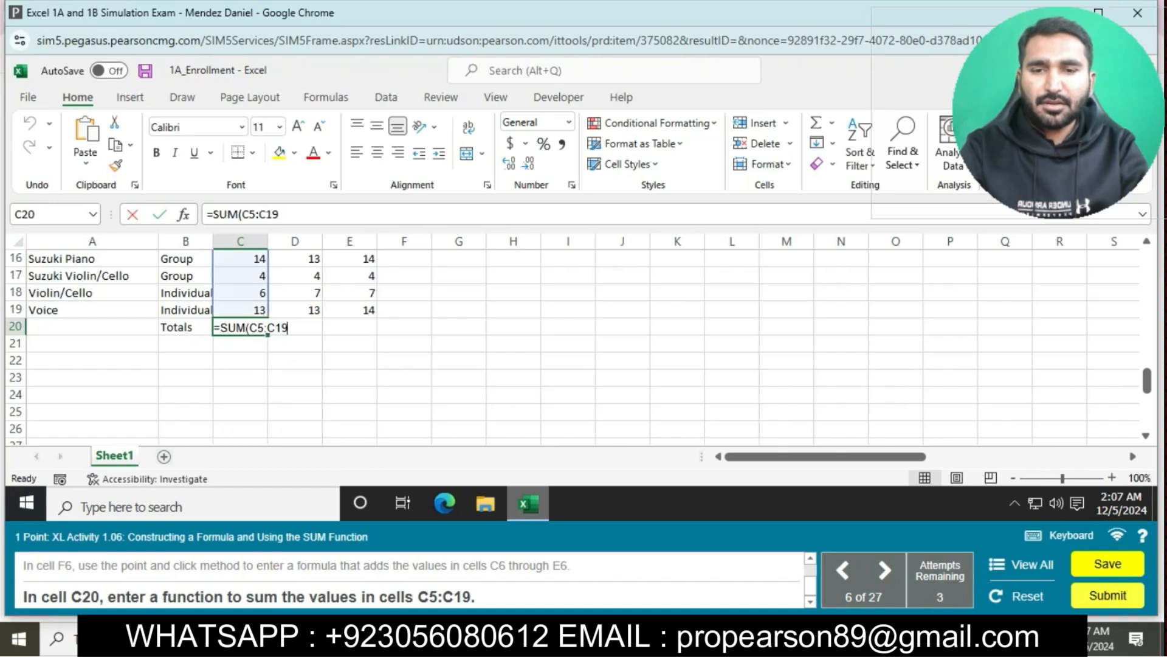
pyautogui.write(')')
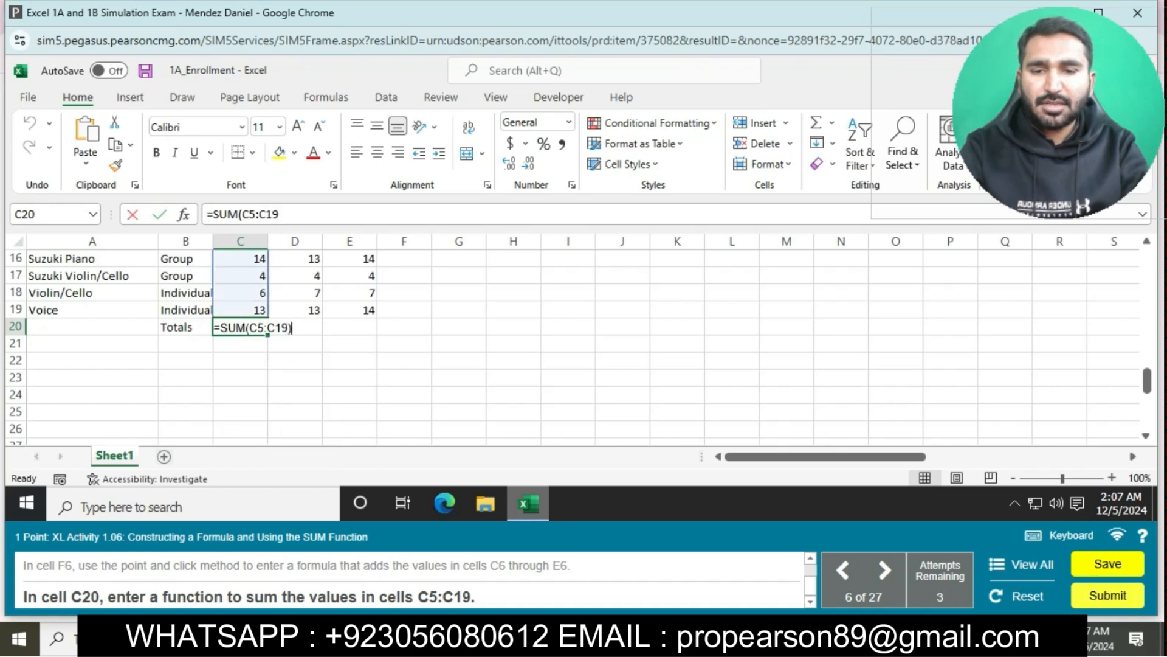
pyautogui.press('Return')
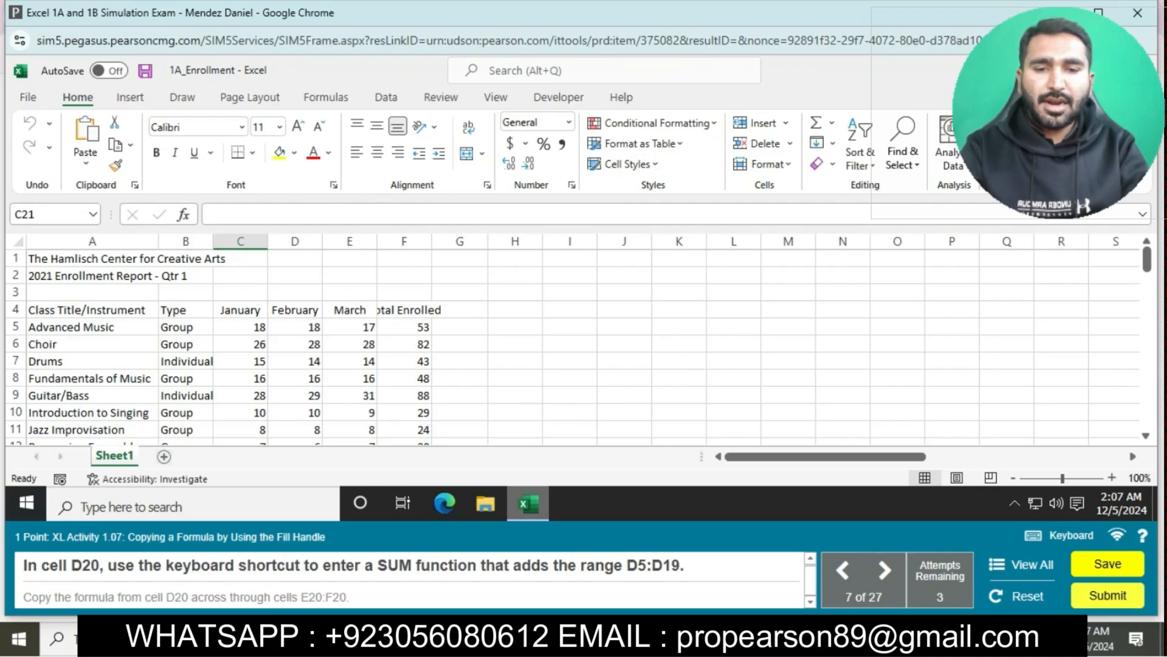
# Step: Enter =SUM(D5:D19) in cell D20 and copy the formula across through cells E20:F20
pyautogui.scroll(-3, 577, 340)
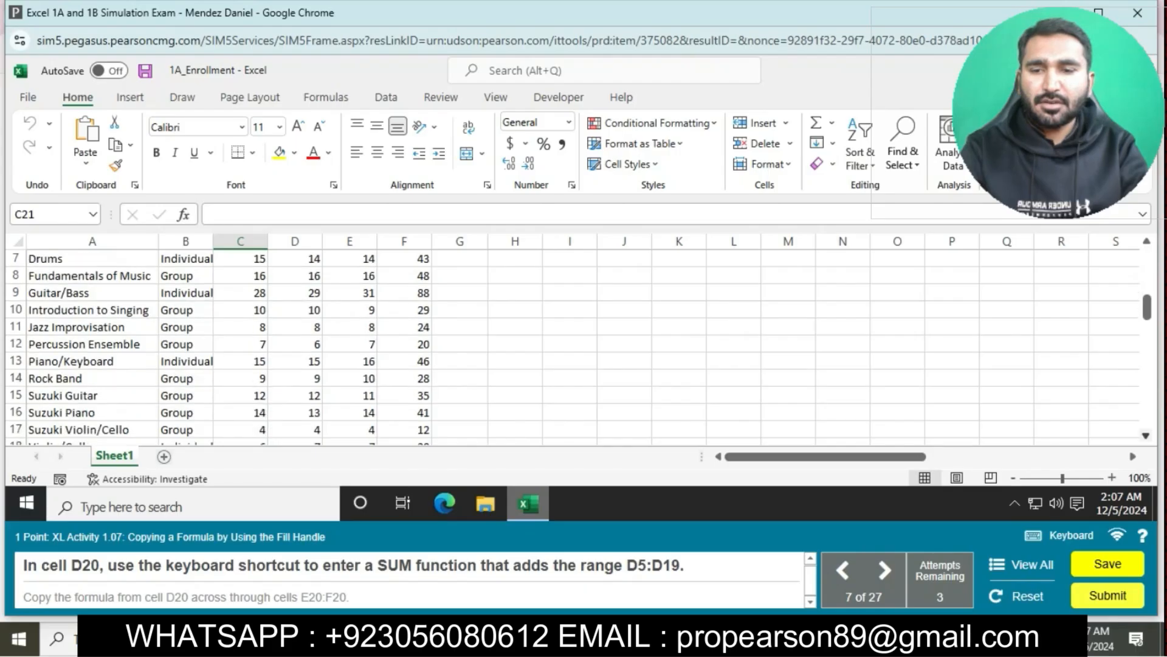
pyautogui.scroll(-1, 577, 341)
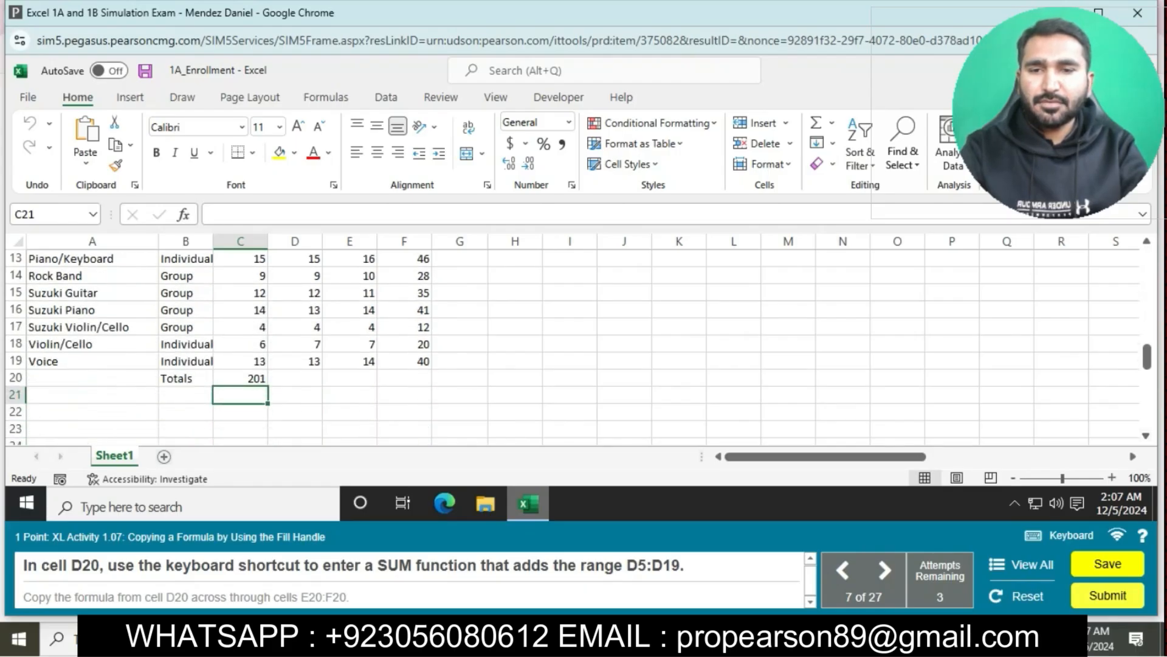
pyautogui.click(295, 378)
pyautogui.write('=S')
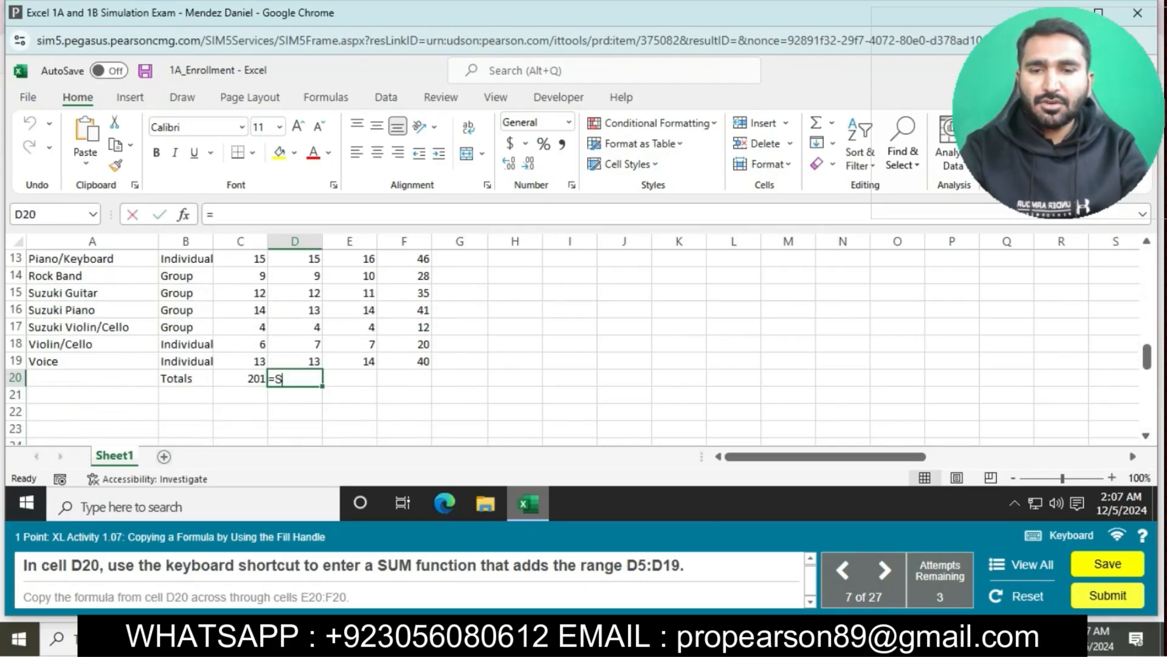
pyautogui.write('UM(D5:D19)')
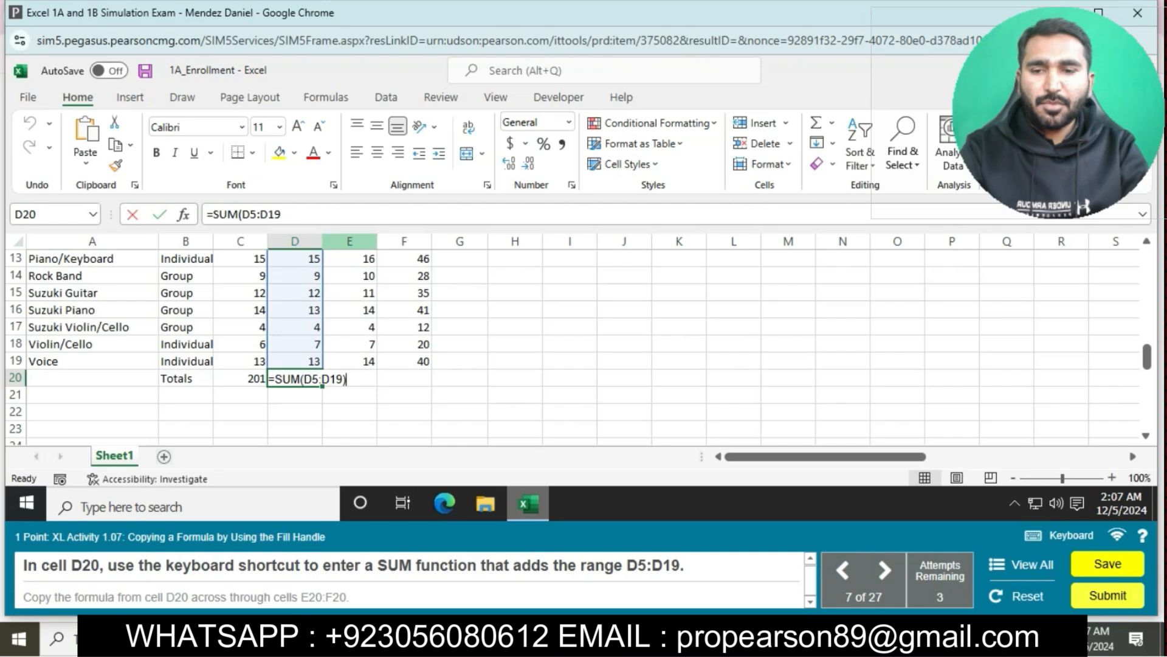
pyautogui.press('Return')
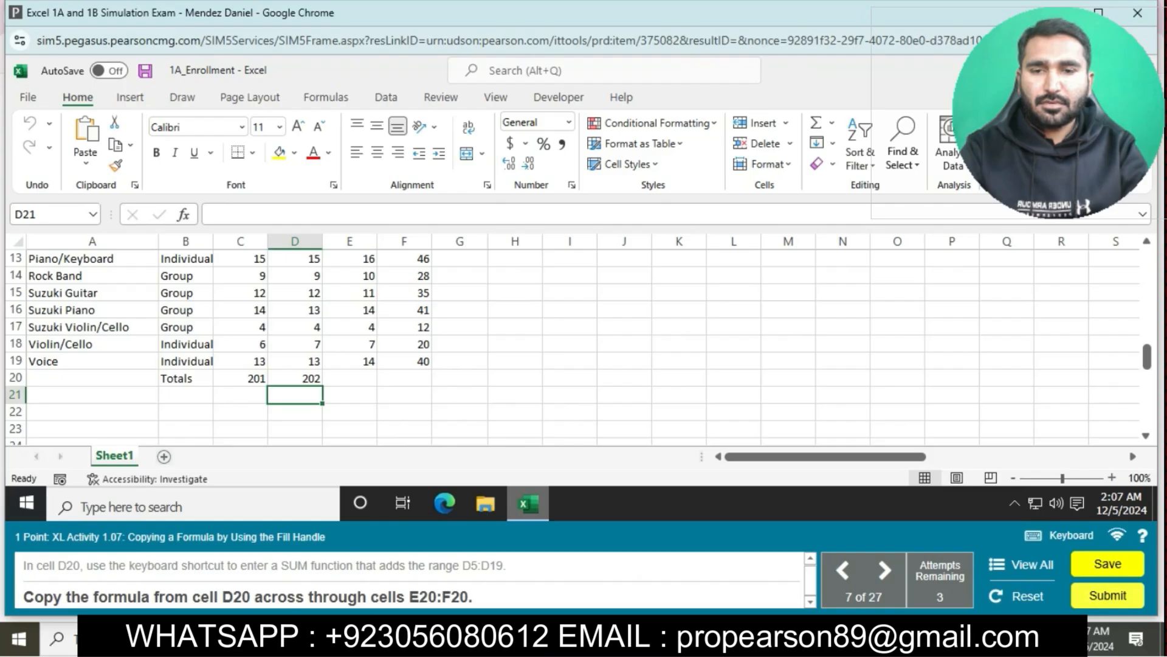
pyautogui.click(295, 378)
pyautogui.moveTo(322, 386); pyautogui.dragTo(413, 382)
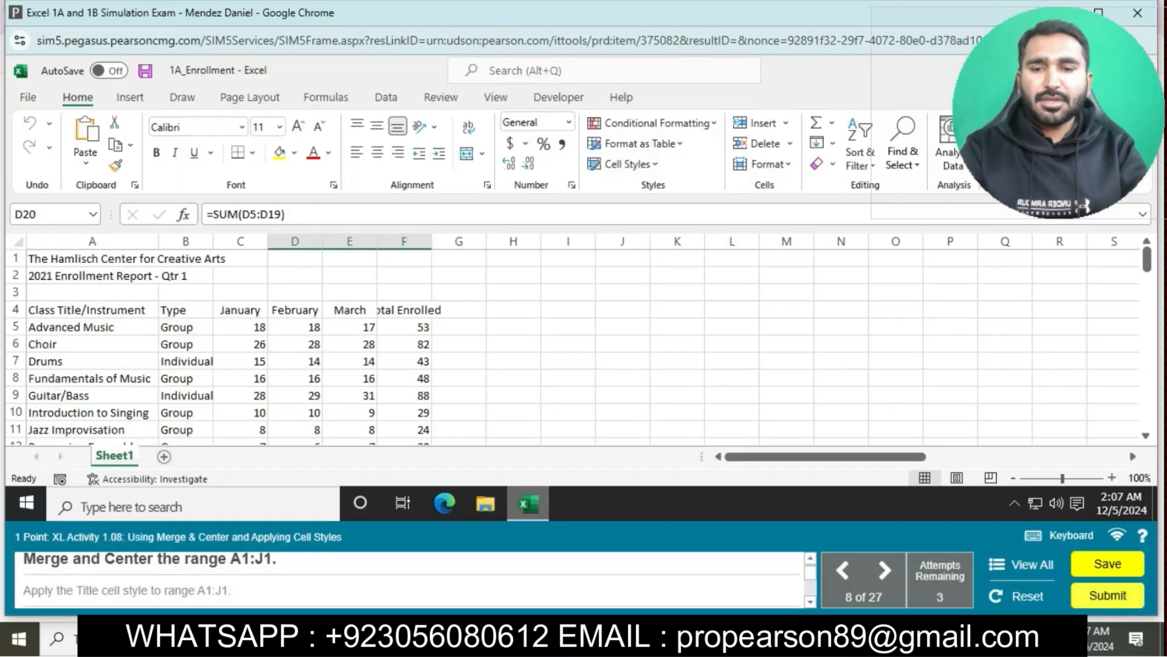
# Step: Merge and center the worksheet title across the range A1:J1
pyautogui.moveTo(91, 258); pyautogui.dragTo(623, 259)
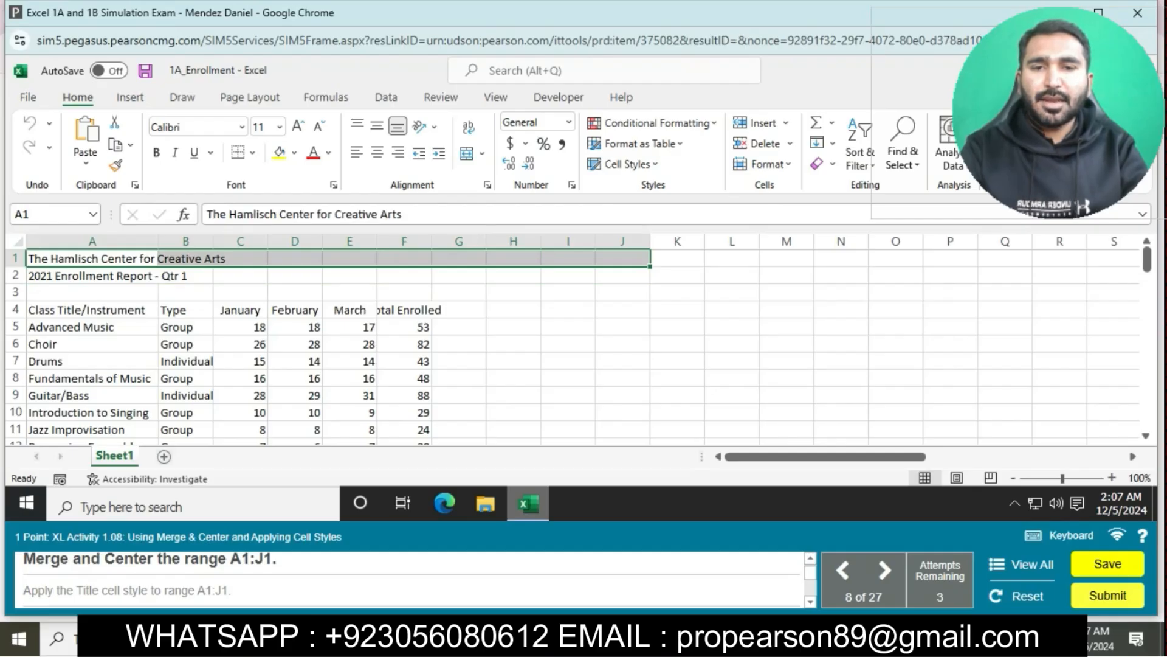
pyautogui.click(482, 153)
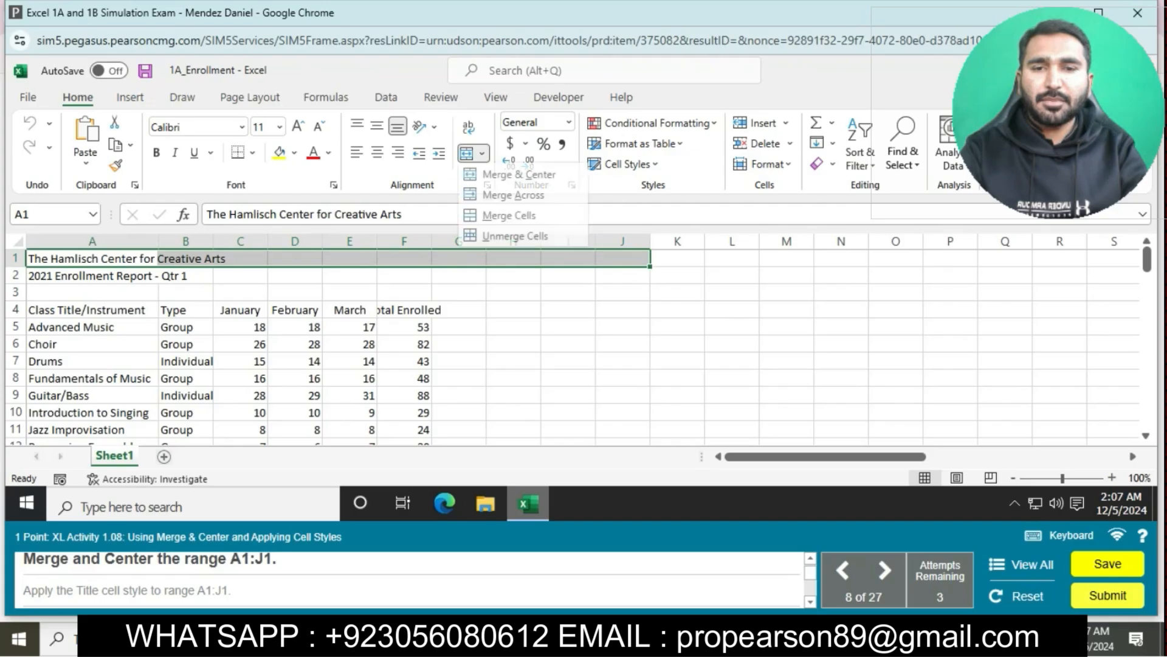
pyautogui.click(524, 173)
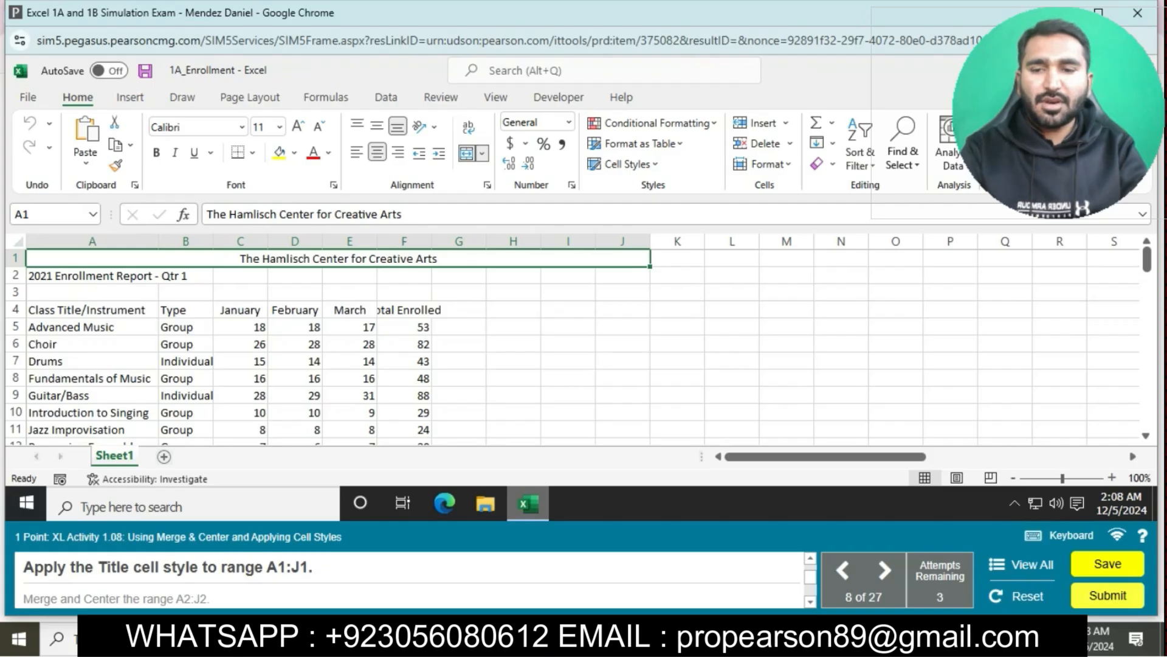
# Step: Try to apply the Title cell style to the range A2:J2
pyautogui.click(93, 276)
pyautogui.moveTo(93, 276); pyautogui.dragTo(621, 276)
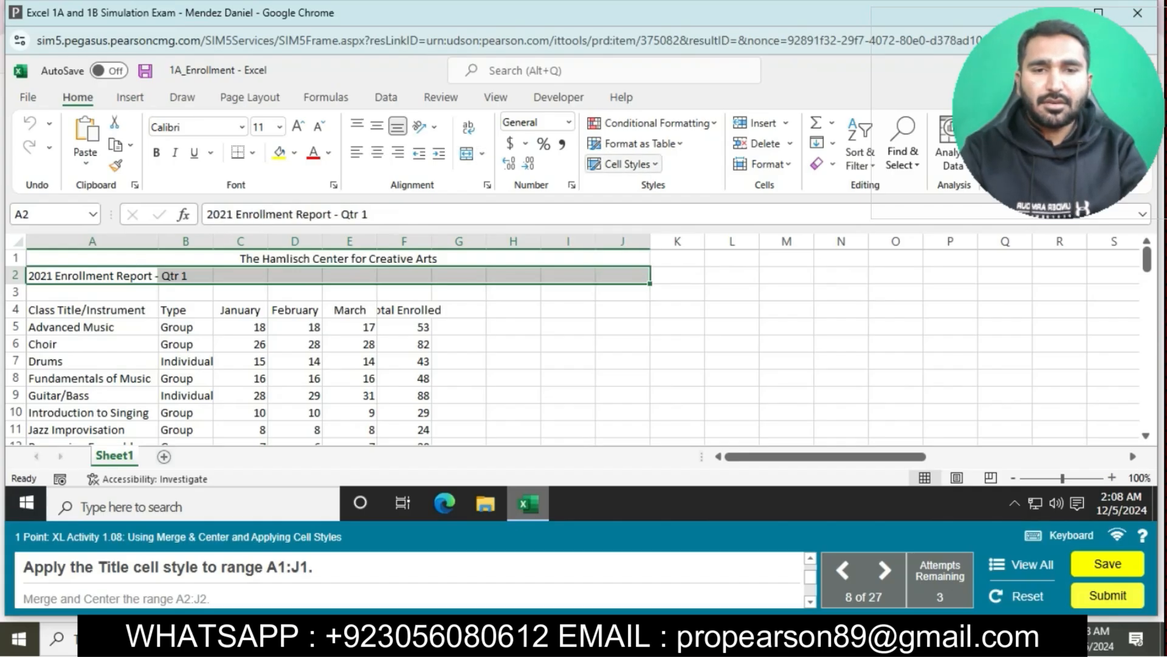
pyautogui.click(623, 164)
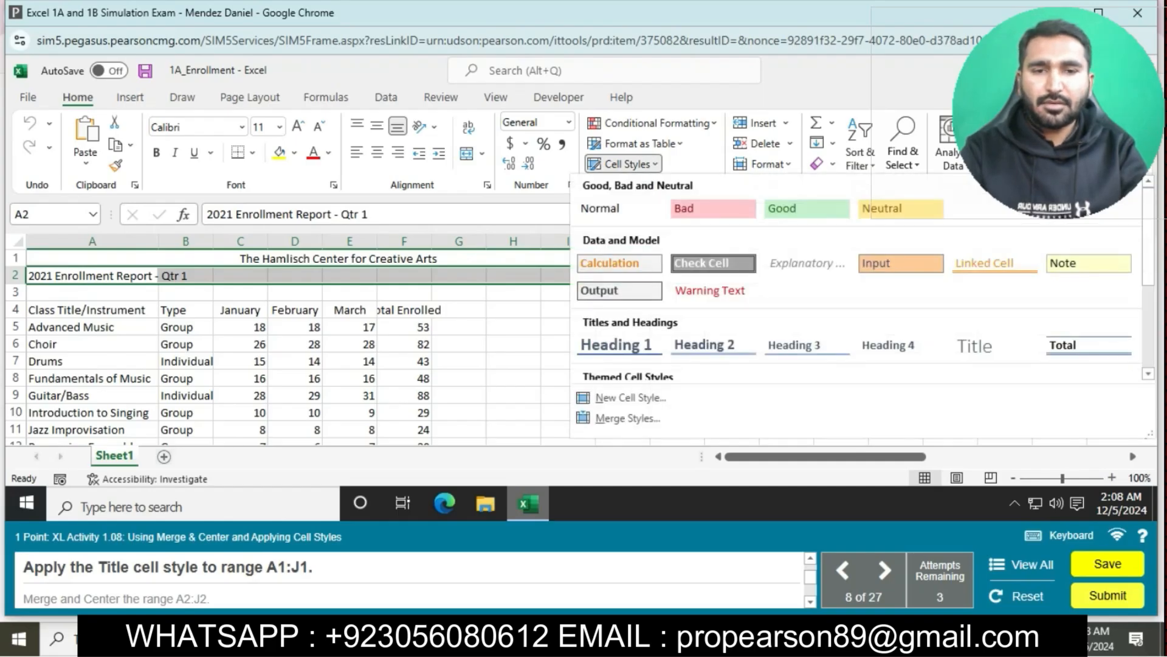
pyautogui.click(995, 346)
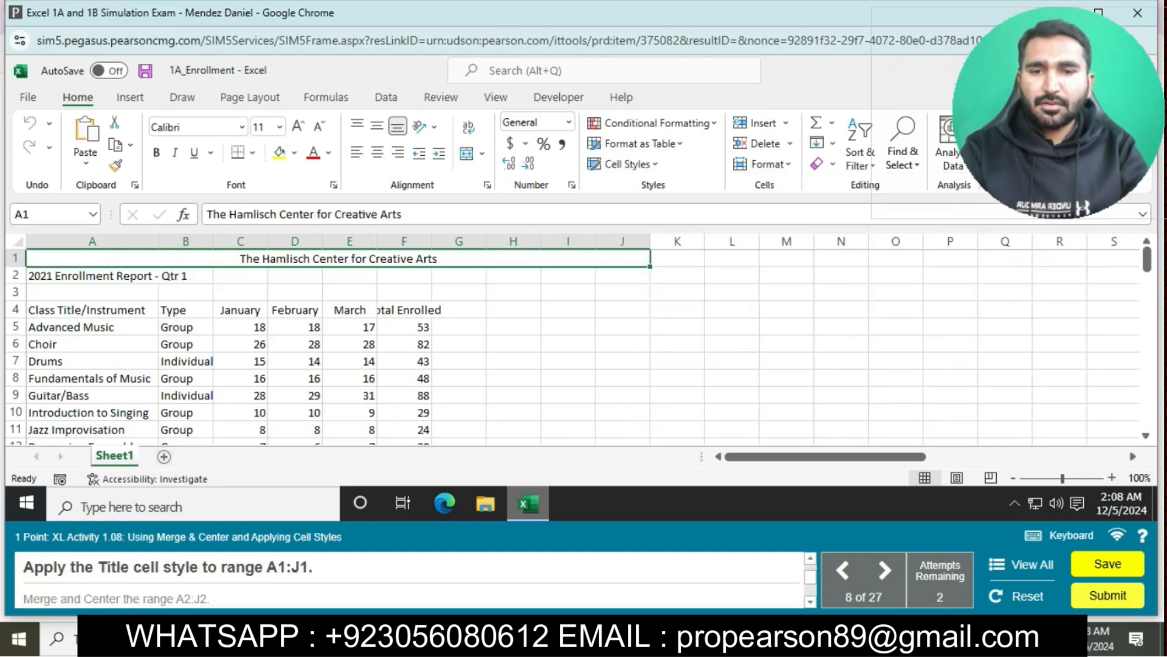
# Step: Apply the Title cell style to the merged range A1:J1
pyautogui.click(623, 164)
pyautogui.click(974, 345)
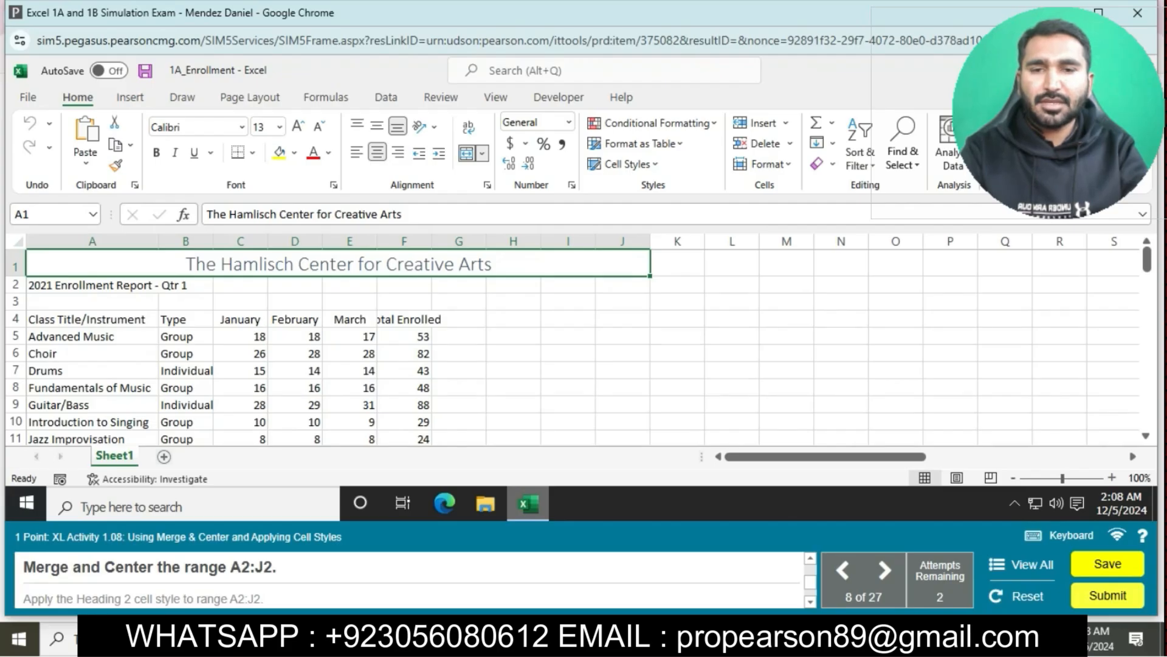
# Step: Merge and center the range A2:J2 and apply the Heading 2 cell style to it
pyautogui.moveTo(91, 284); pyautogui.dragTo(623, 284)
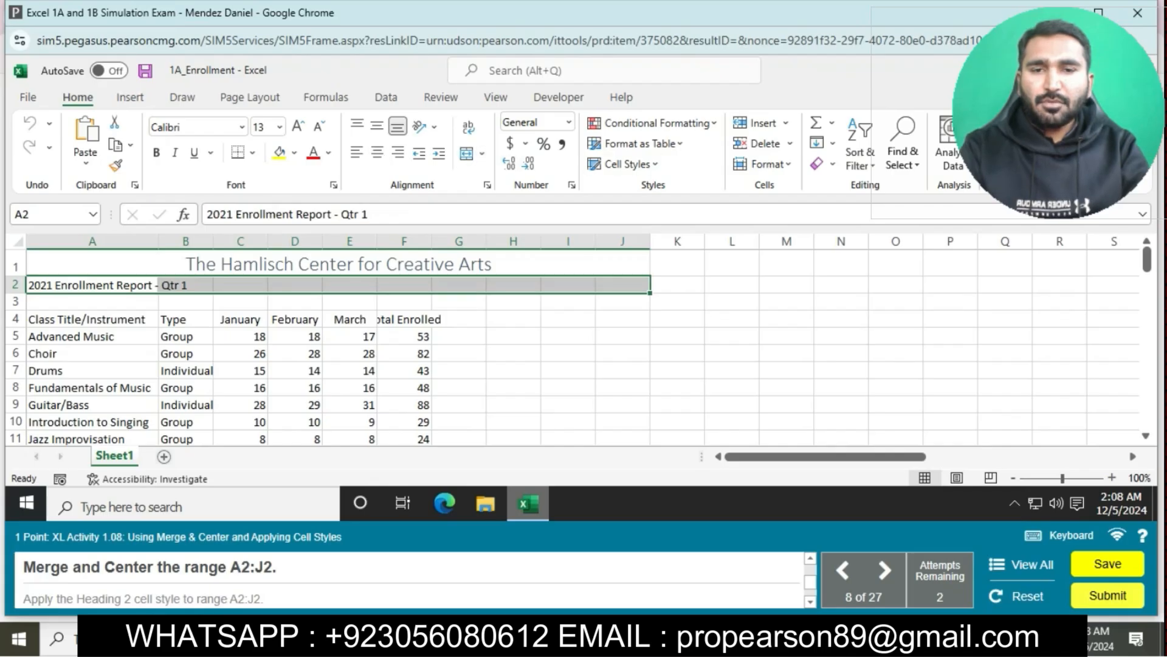
pyautogui.click(481, 154)
pyautogui.click(535, 172)
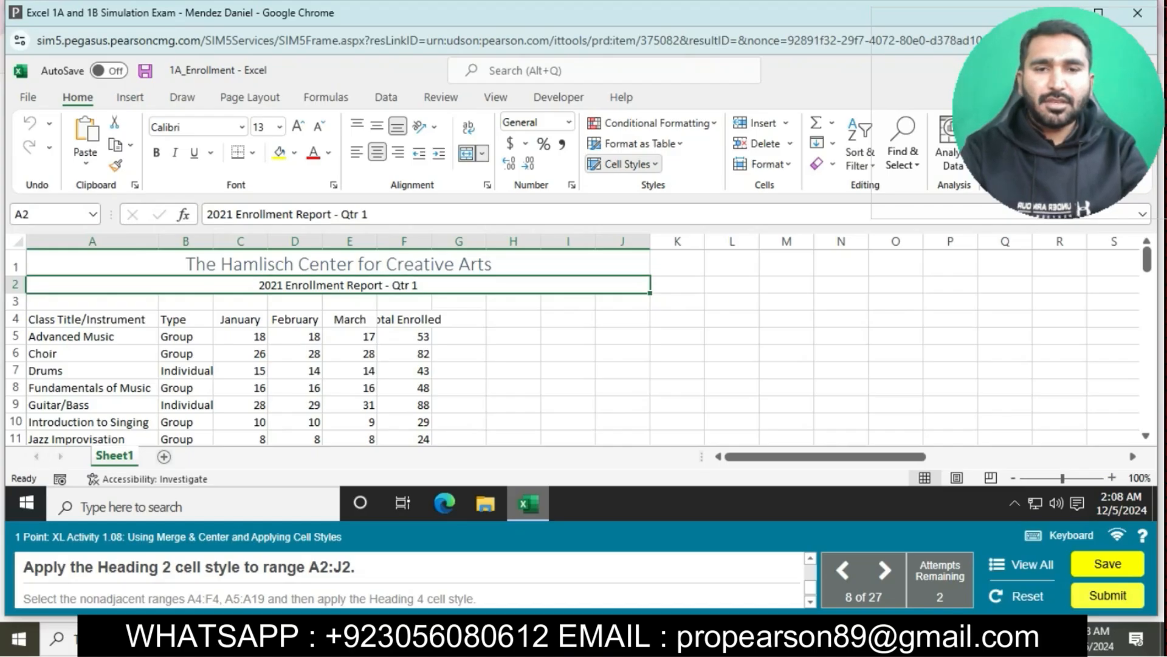
pyautogui.click(623, 163)
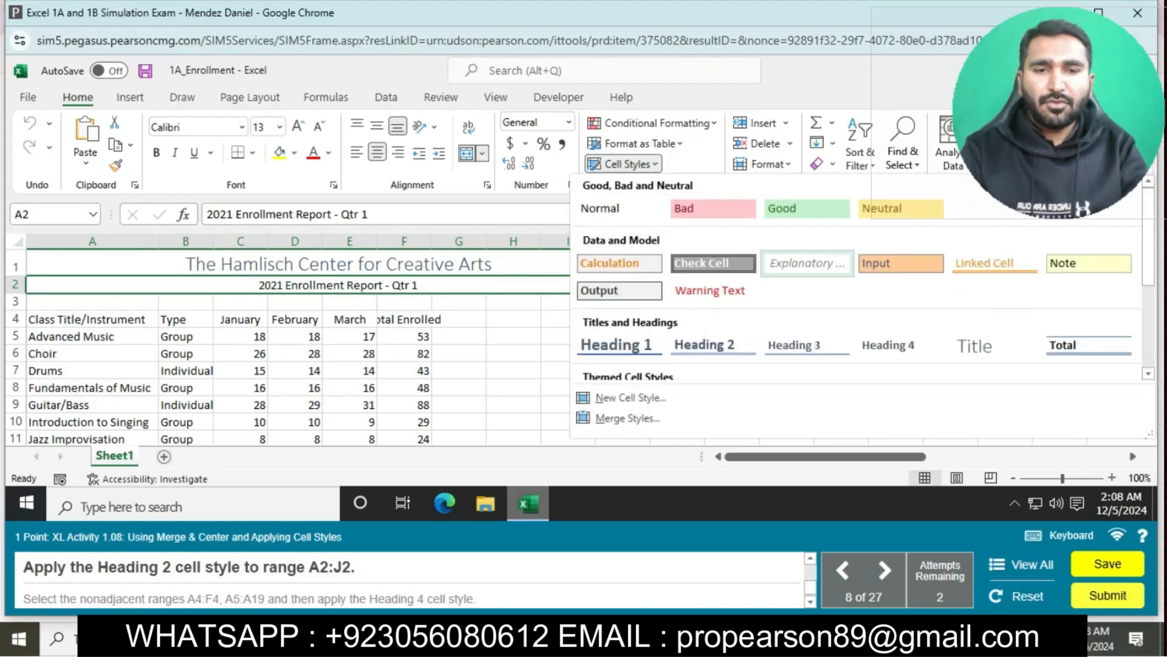
pyautogui.click(704, 344)
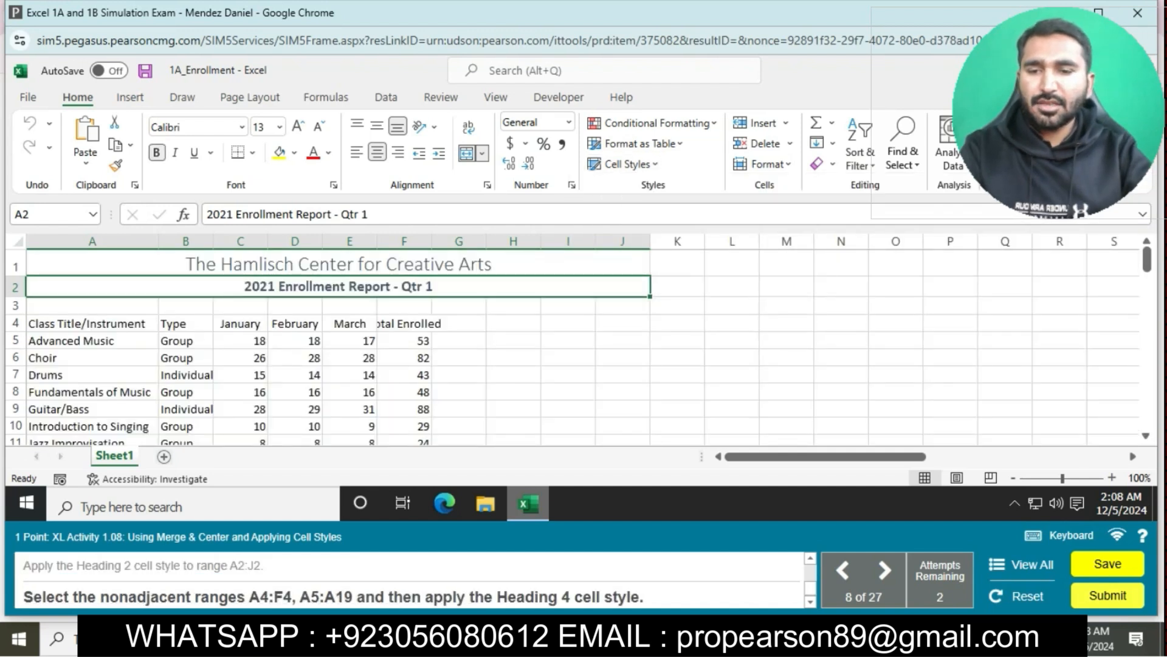
# Step: Apply the Heading 4 cell style to the nonadjacent ranges A4:F4 and A5:A19
pyautogui.moveTo(91, 322); pyautogui.dragTo(431, 325)
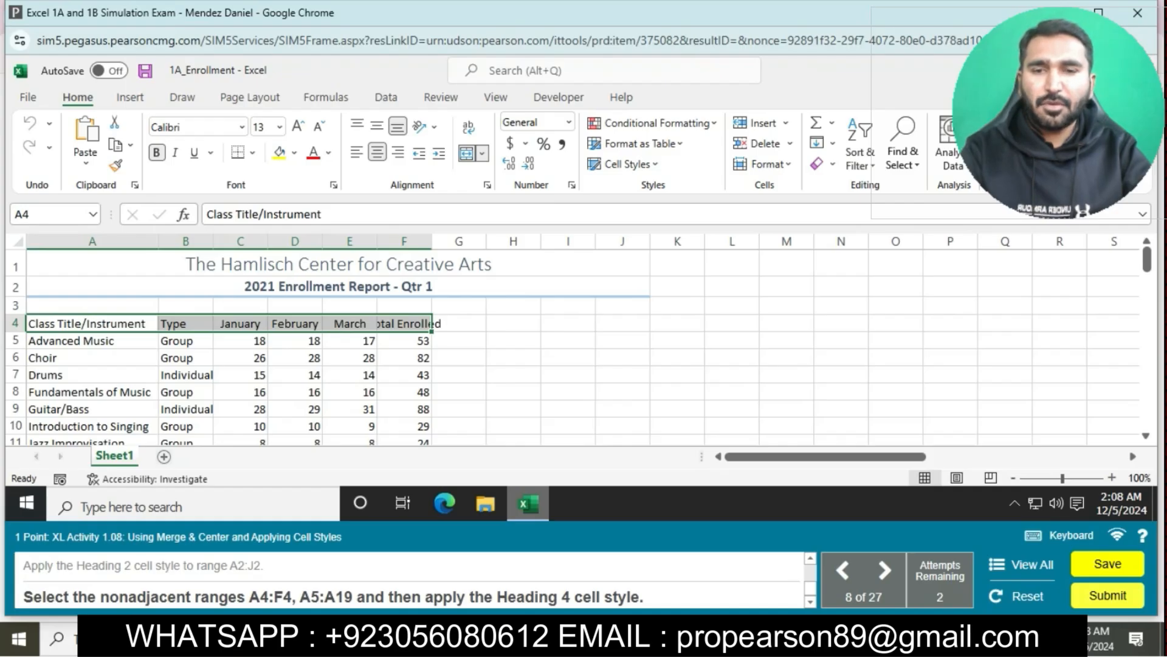
pyautogui.moveTo(91, 341); pyautogui.dragTo(91, 442)
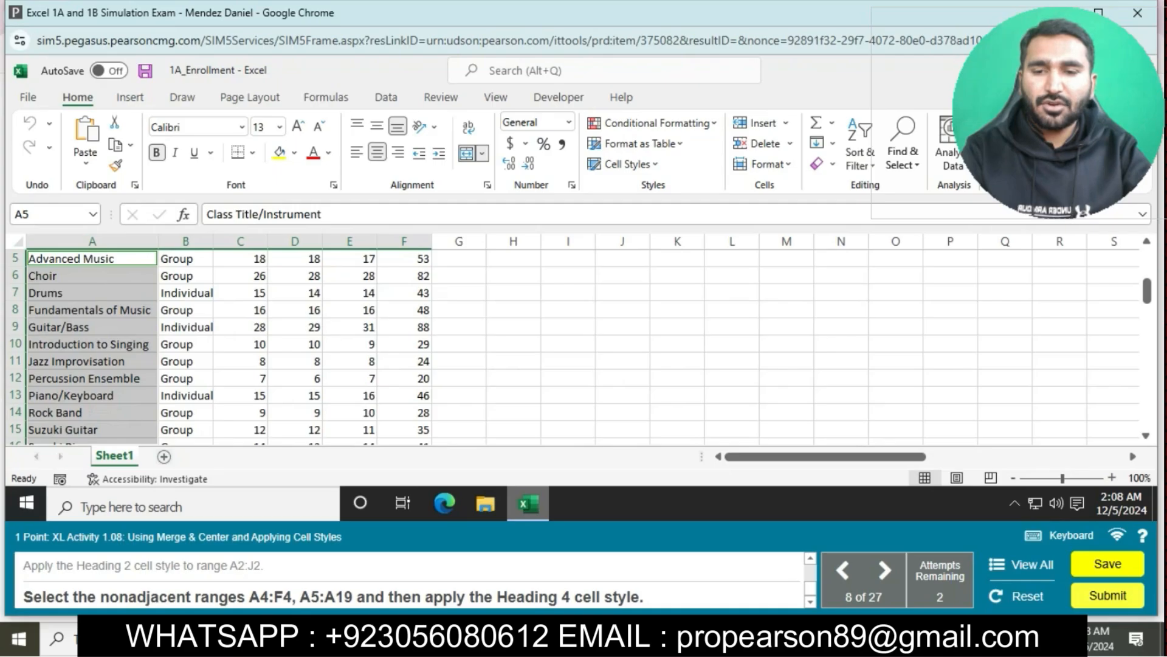
pyautogui.moveTo(91, 442); pyautogui.dragTo(91, 429)
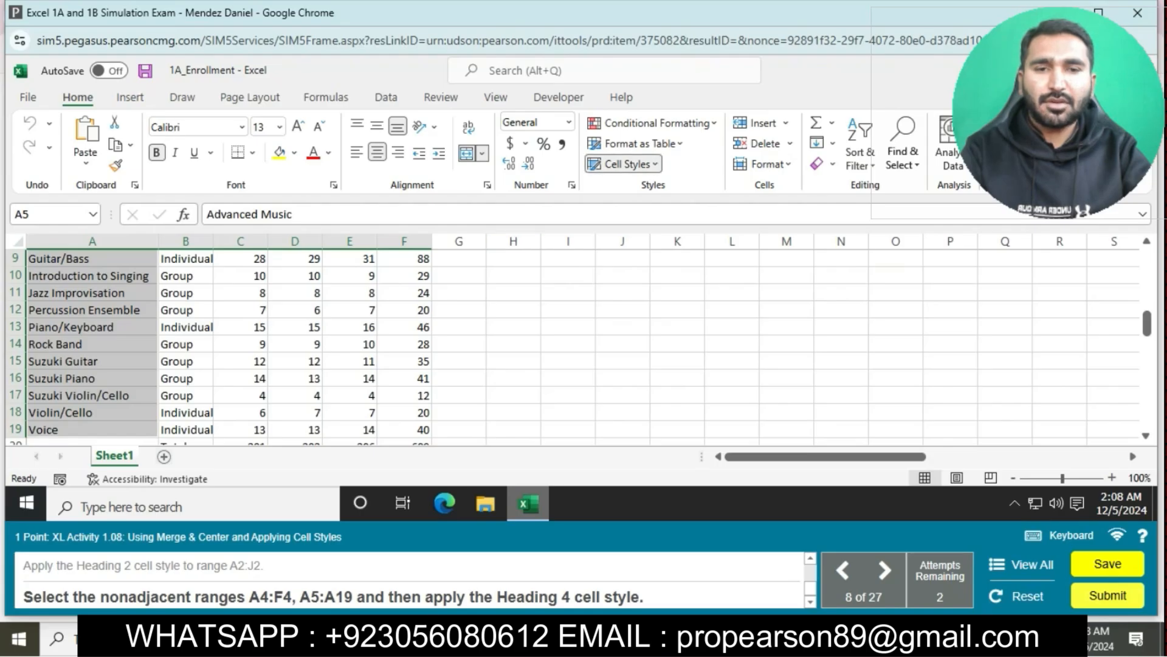
pyautogui.click(627, 164)
pyautogui.click(888, 345)
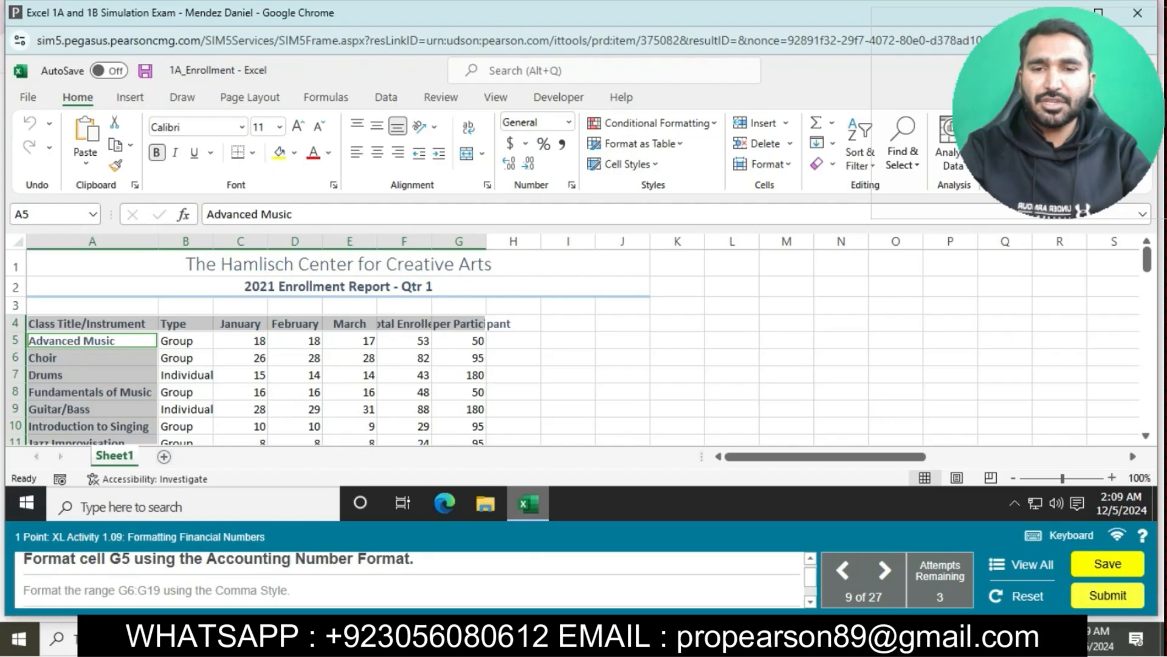
# Step: Apply the Accounting Number Format to cell G5 and the Comma Style to the range G6:G19
pyautogui.click(459, 341)
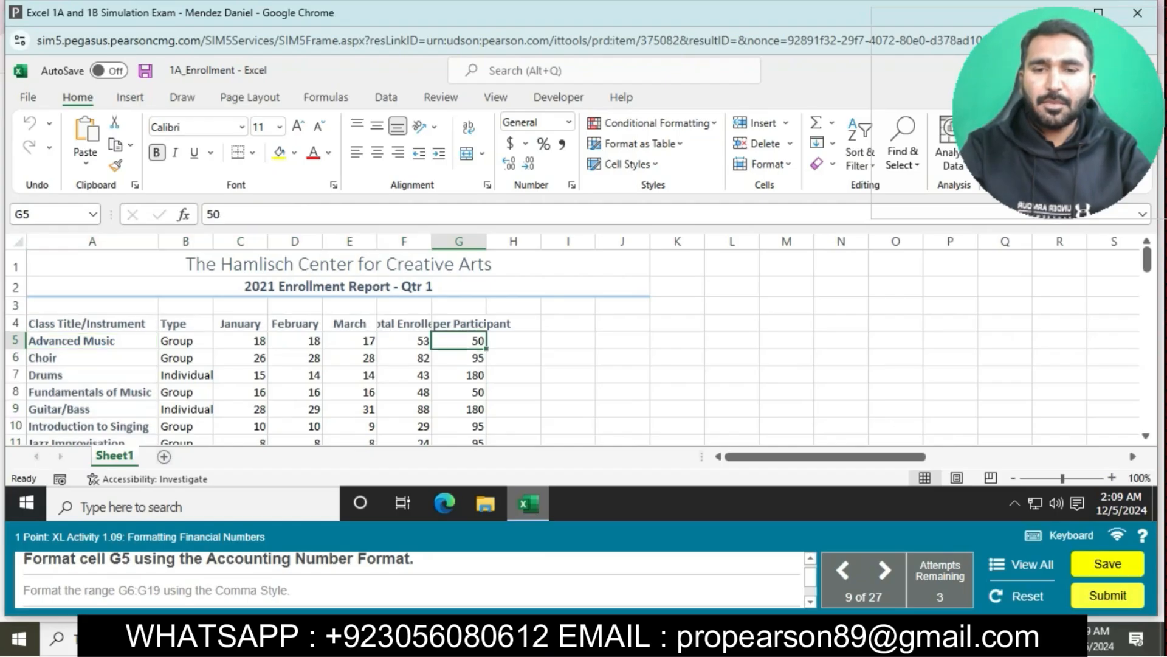
pyautogui.click(510, 143)
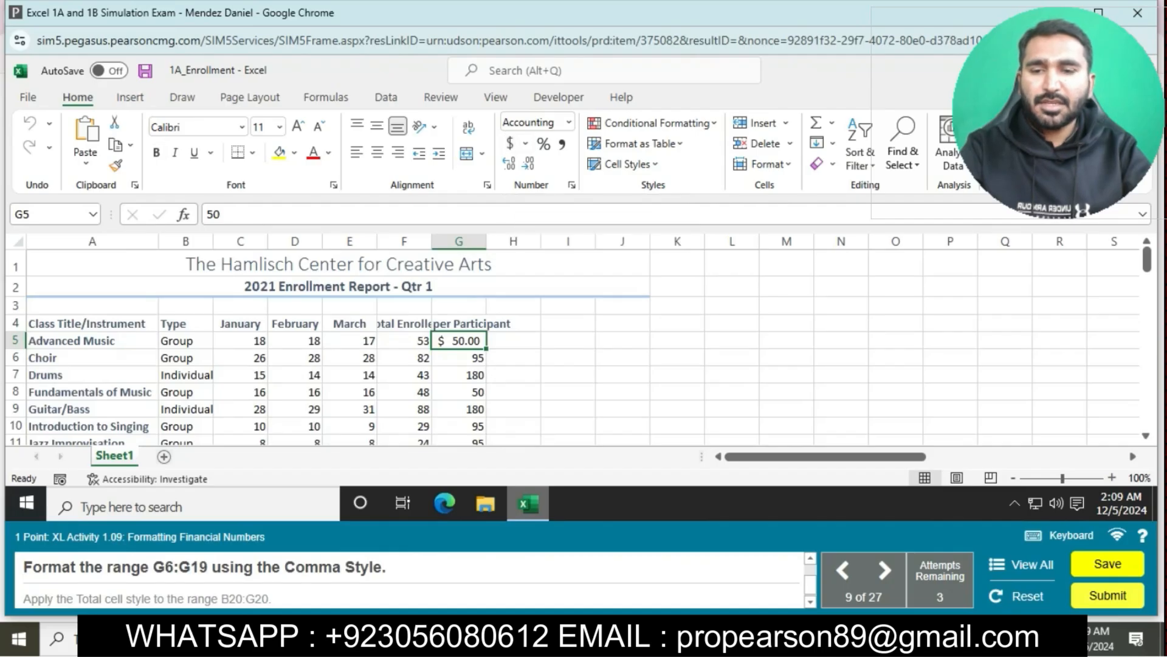
pyautogui.moveTo(459, 357); pyautogui.dragTo(459, 327)
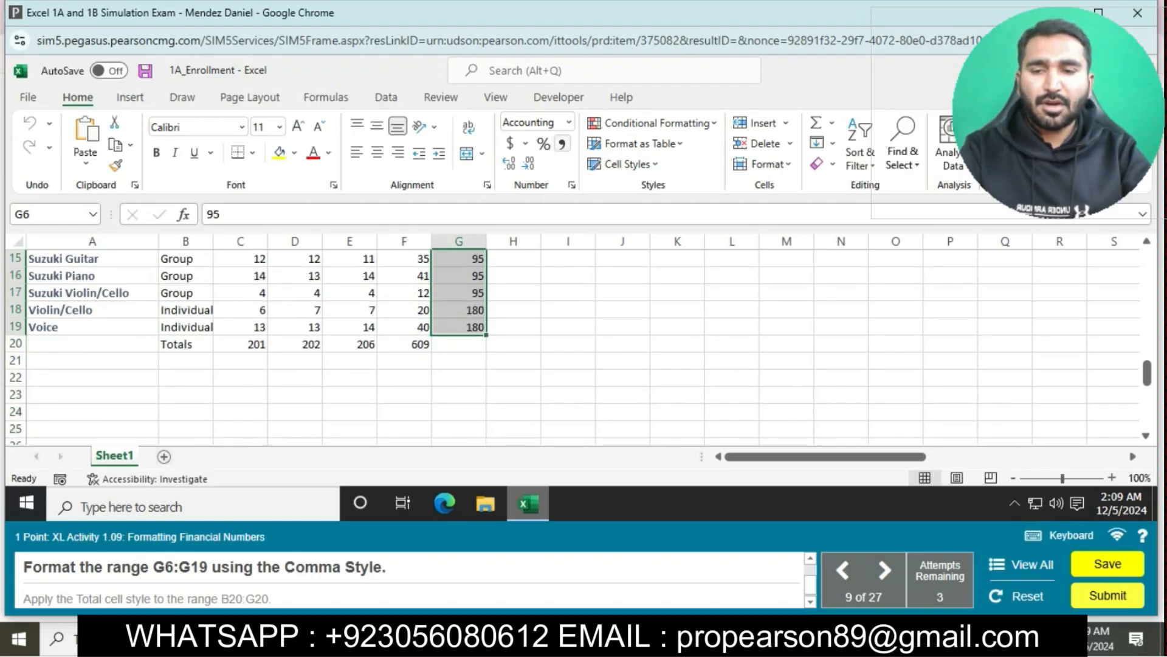
pyautogui.click(562, 145)
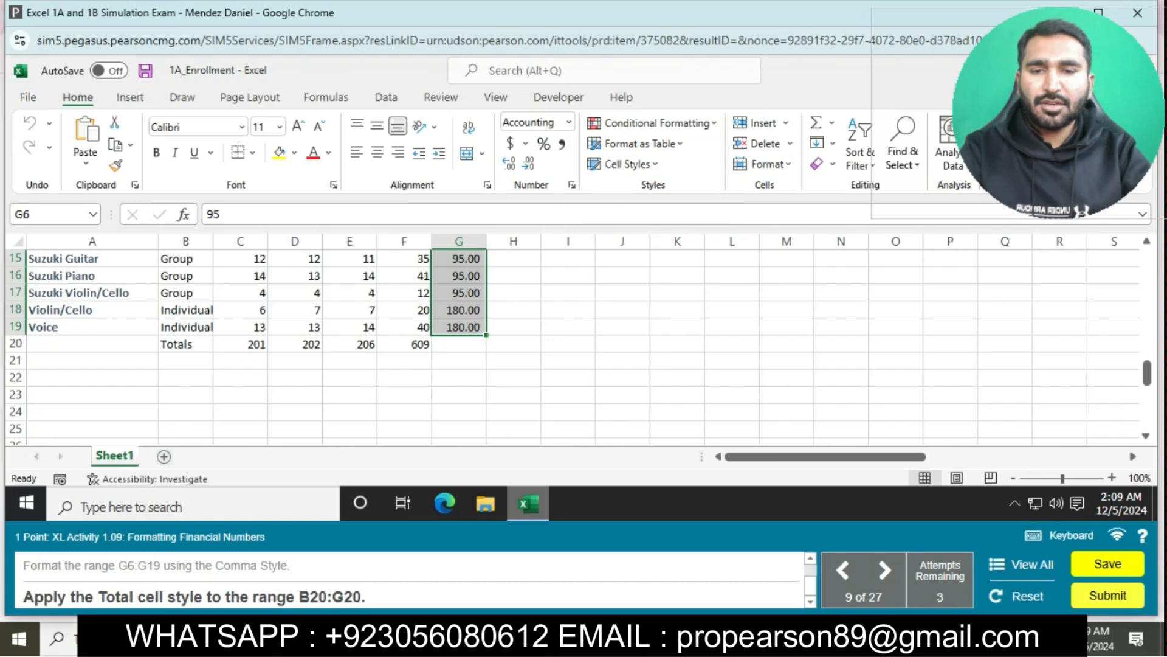
# Step: Try to apply the Total cell style to the range B20:F20
pyautogui.moveTo(185, 344); pyautogui.dragTo(404, 344)
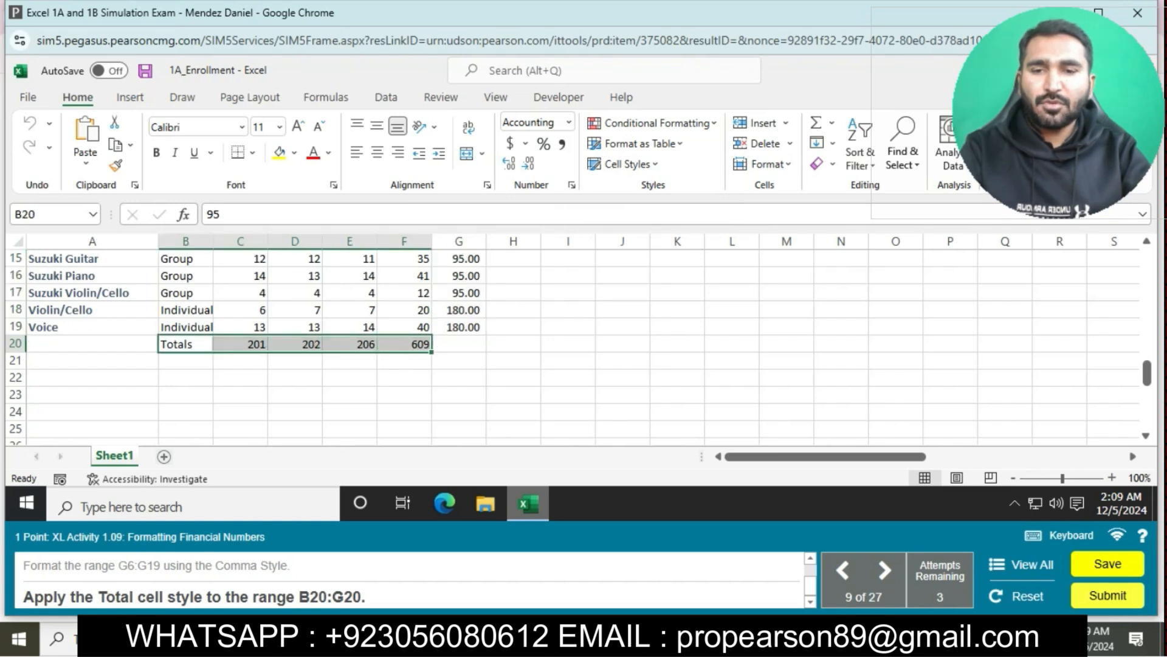
pyautogui.click(626, 165)
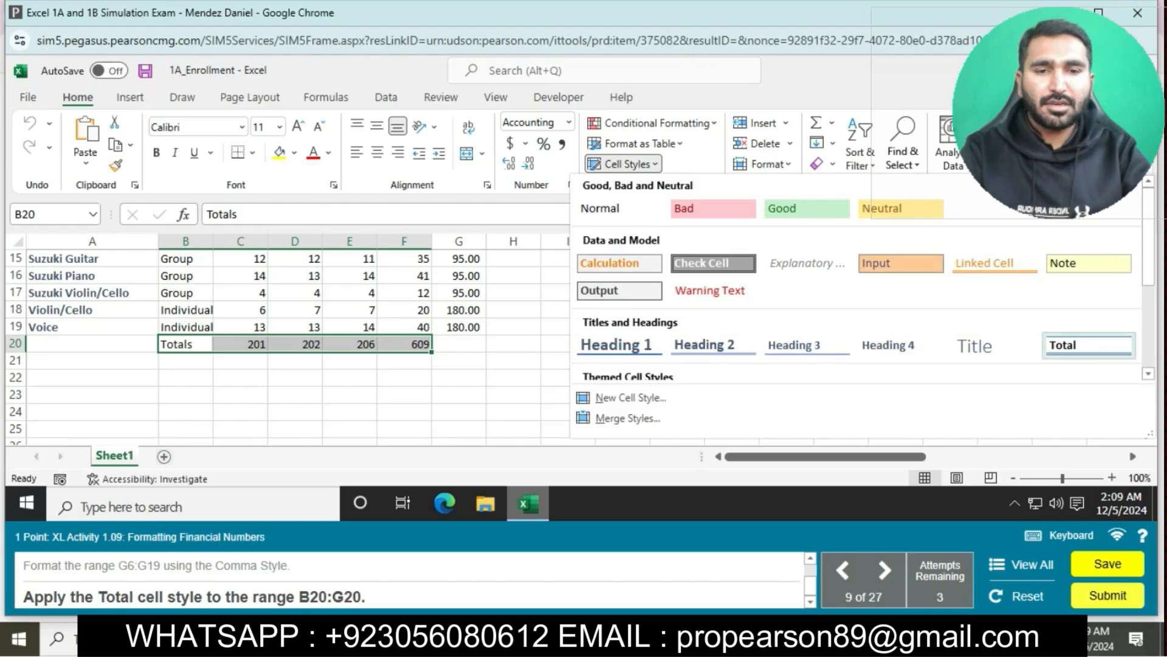
pyautogui.click(1088, 345)
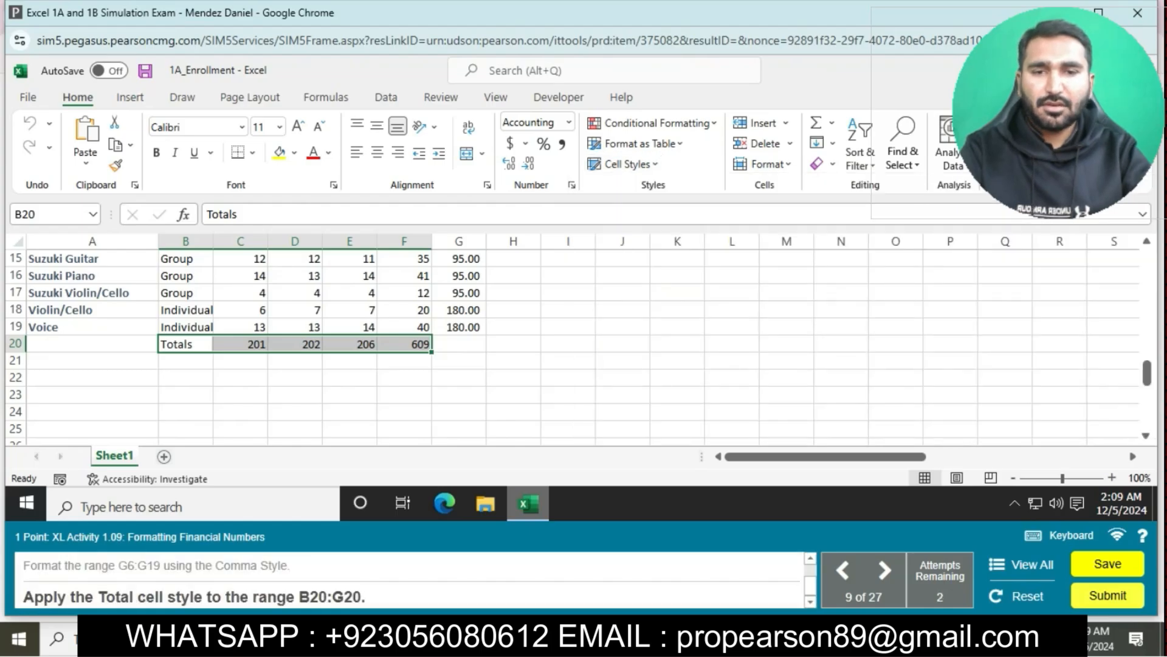
pyautogui.click(786, 394)
# Step: Apply the Total cell style to the range B20:G20
pyautogui.moveTo(185, 344); pyautogui.dragTo(459, 344)
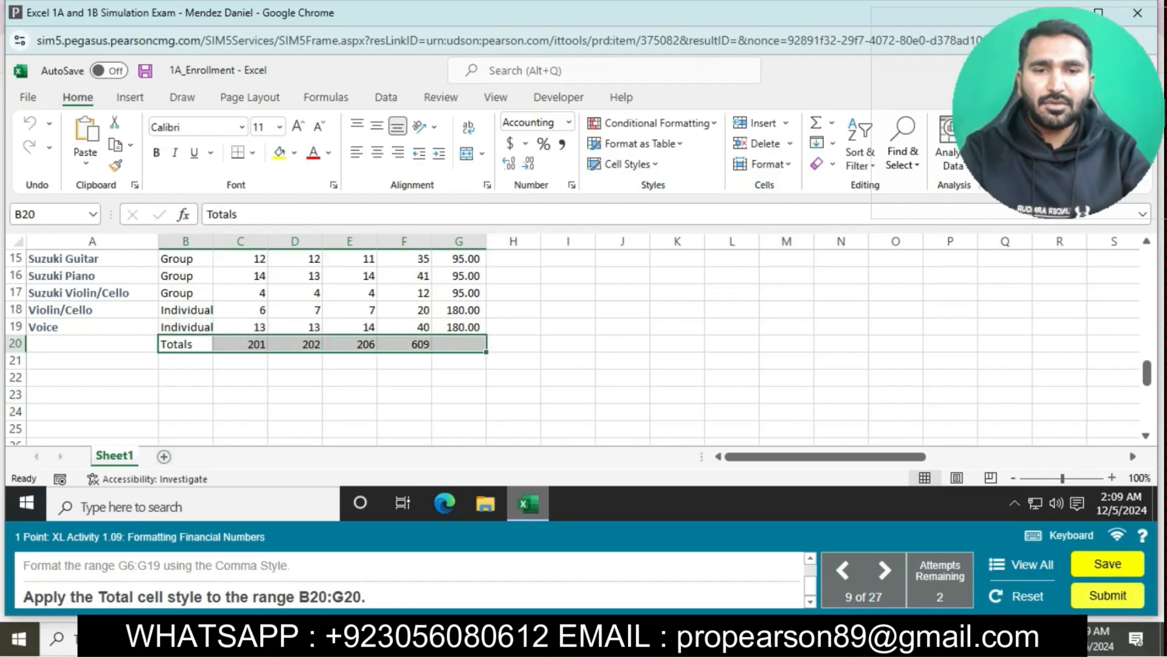
pyautogui.click(626, 163)
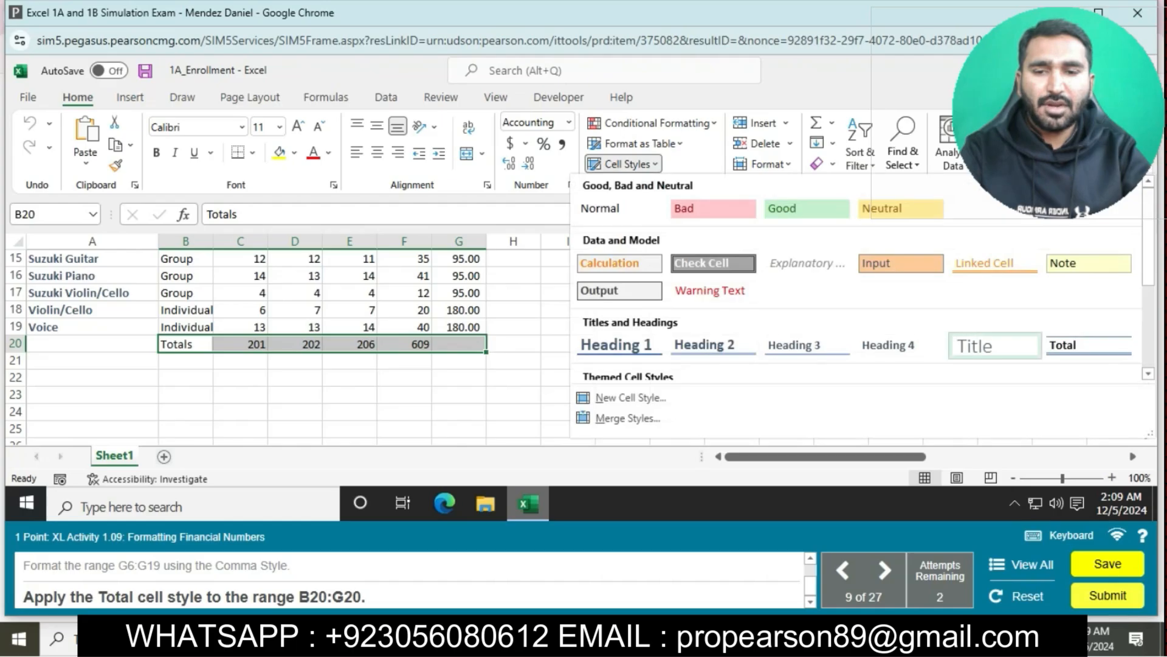
pyautogui.click(1089, 344)
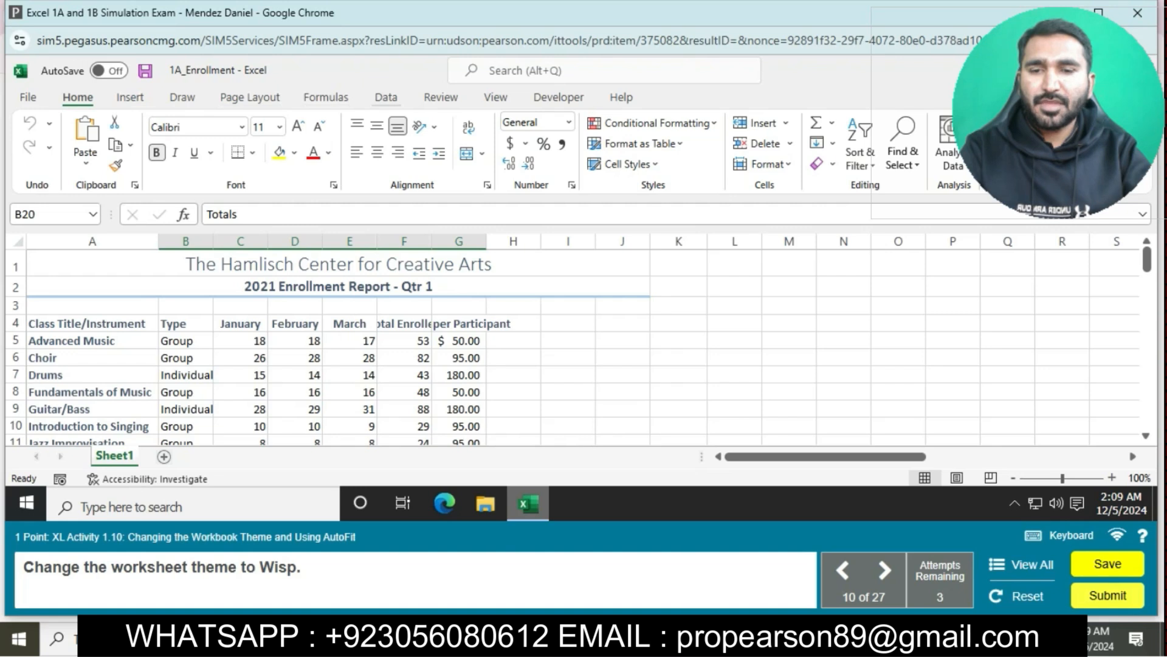
# Step: Change the worksheet theme to Wisp
pyautogui.click(326, 97)
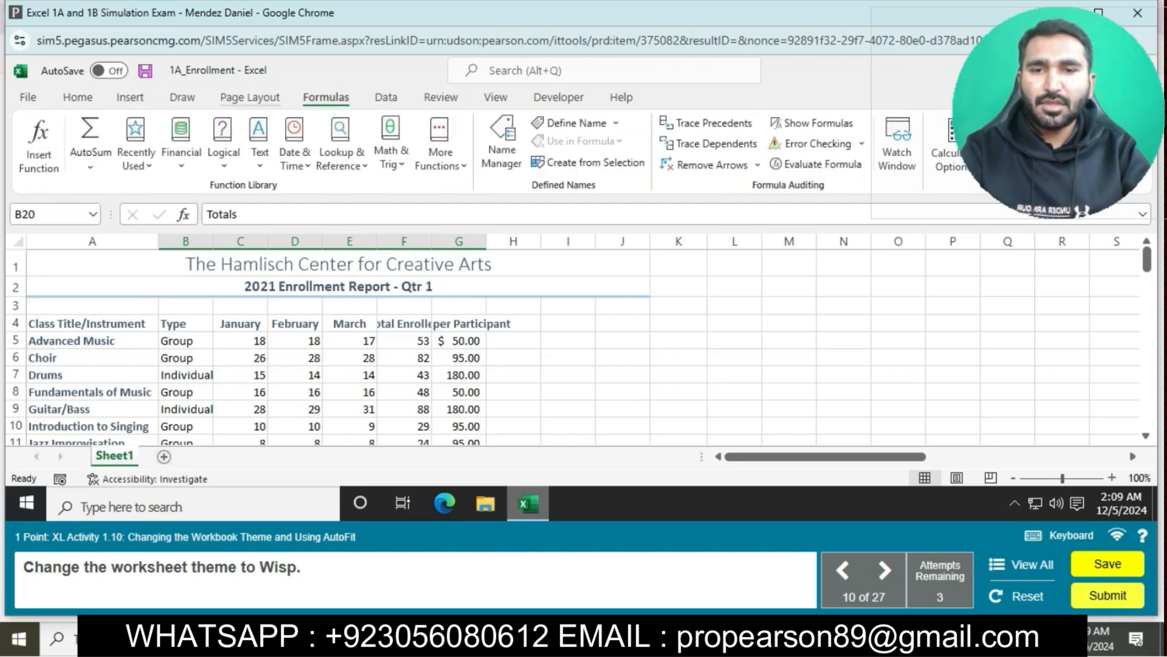
pyautogui.click(250, 97)
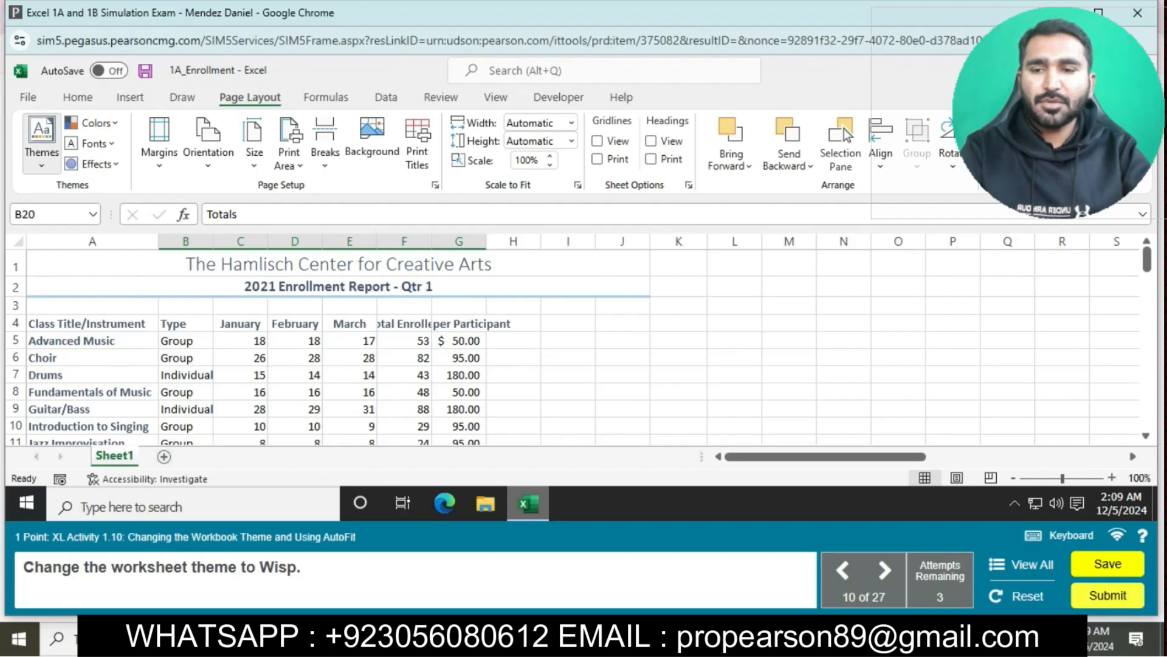
pyautogui.click(41, 138)
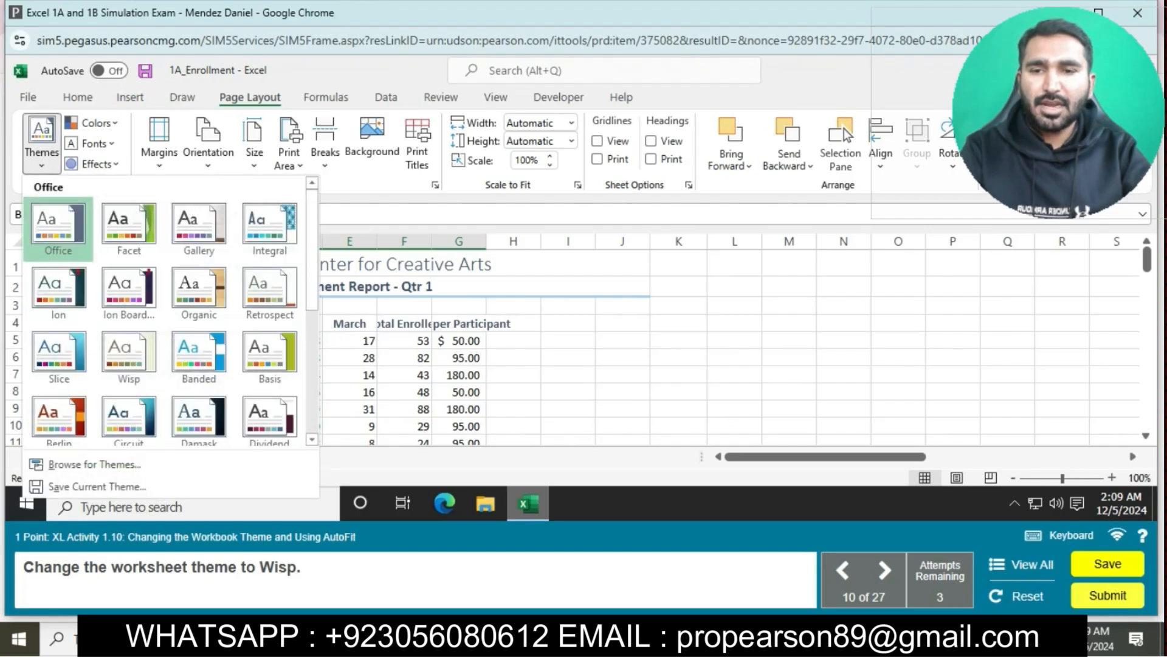
pyautogui.click(128, 352)
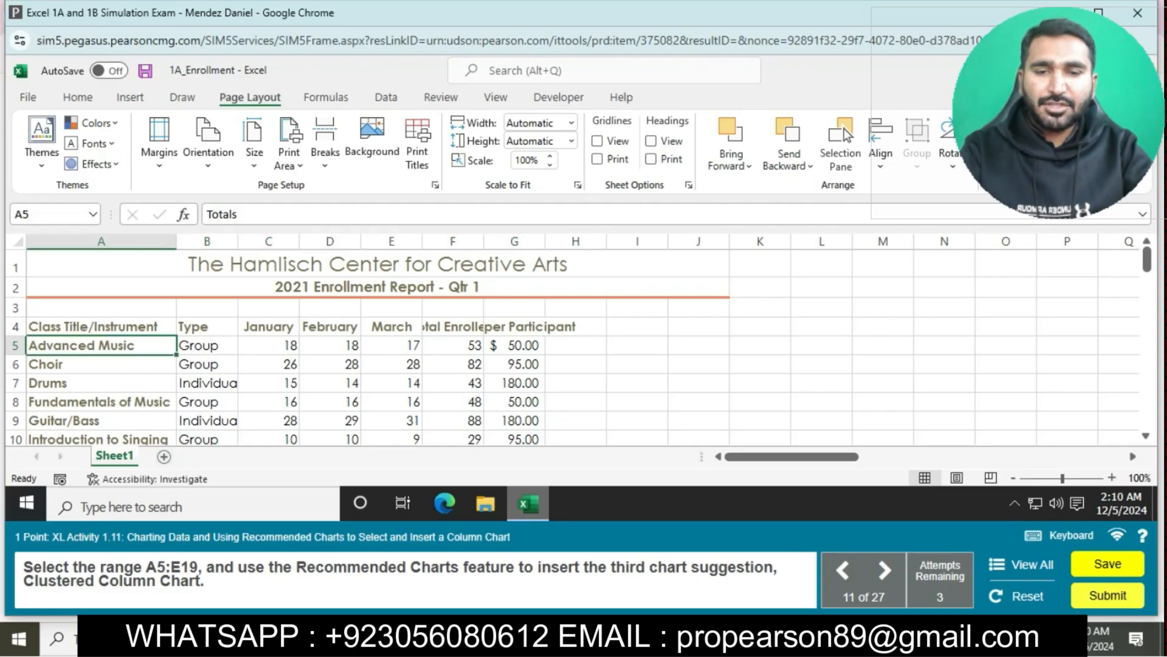
# Step: Insert the third recommended chart, a Clustered Column chart, based on the range A5:E19
pyautogui.moveTo(100, 345); pyautogui.dragTo(391, 413)
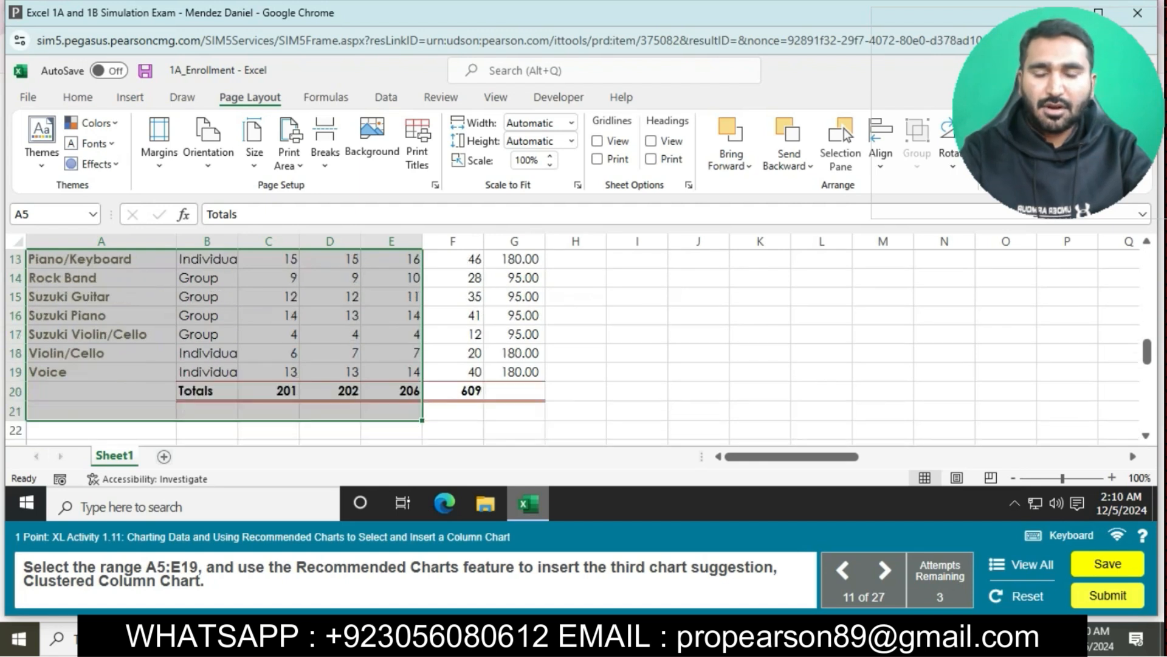
pyautogui.moveTo(391, 413); pyautogui.dragTo(392, 371)
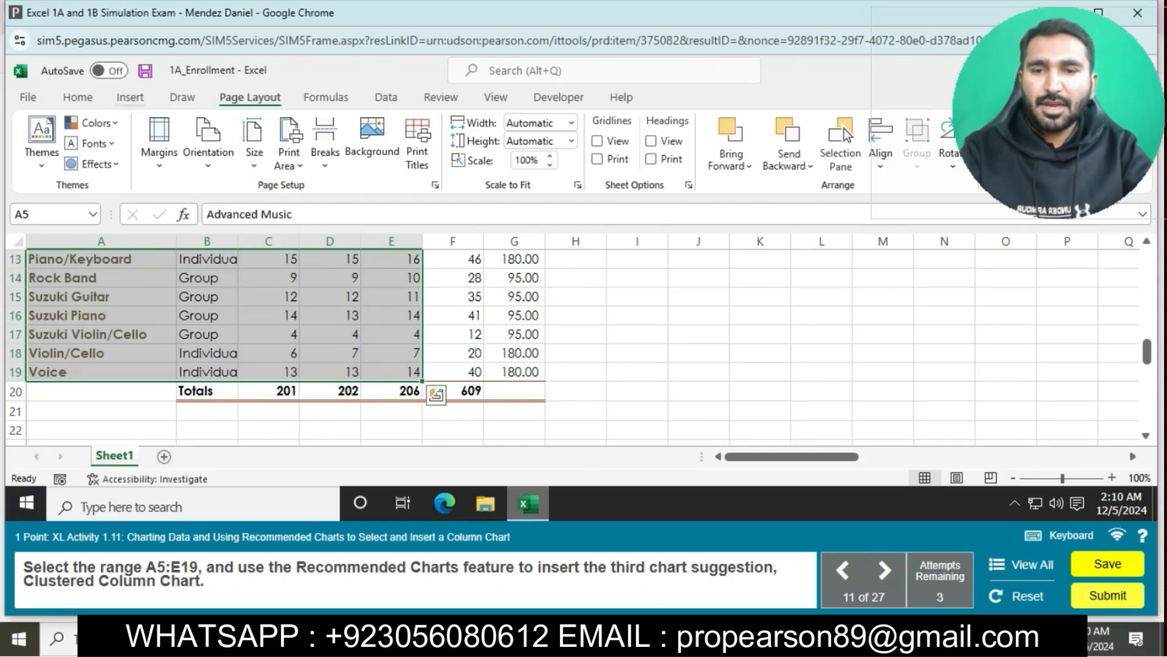
pyautogui.click(130, 96)
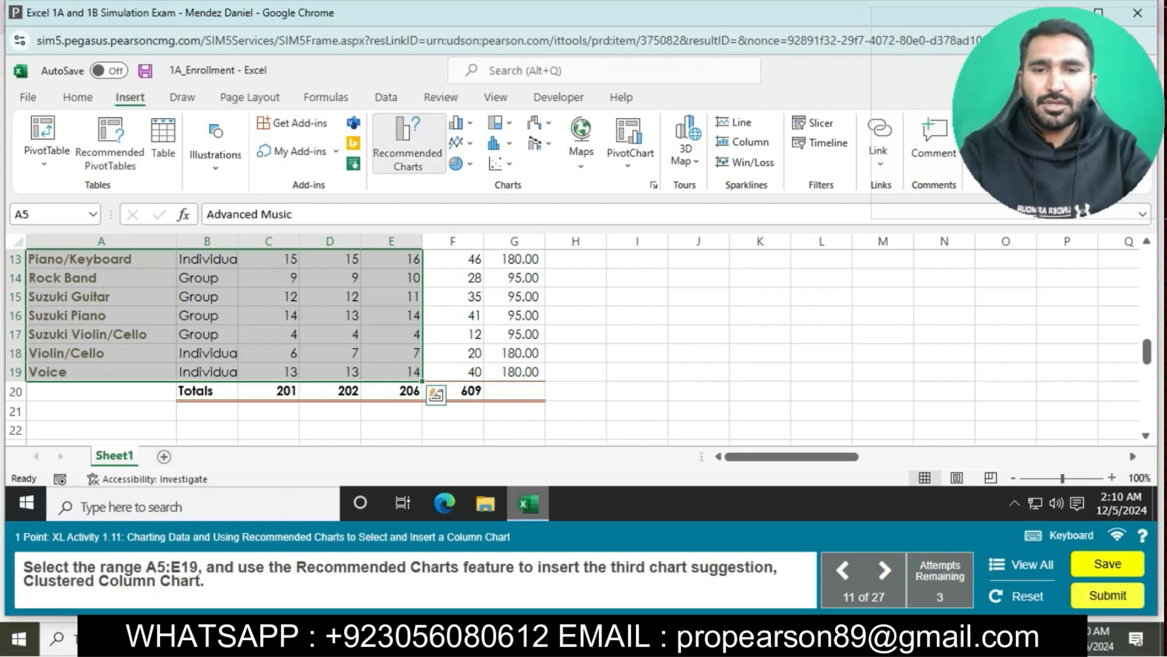
pyautogui.click(407, 146)
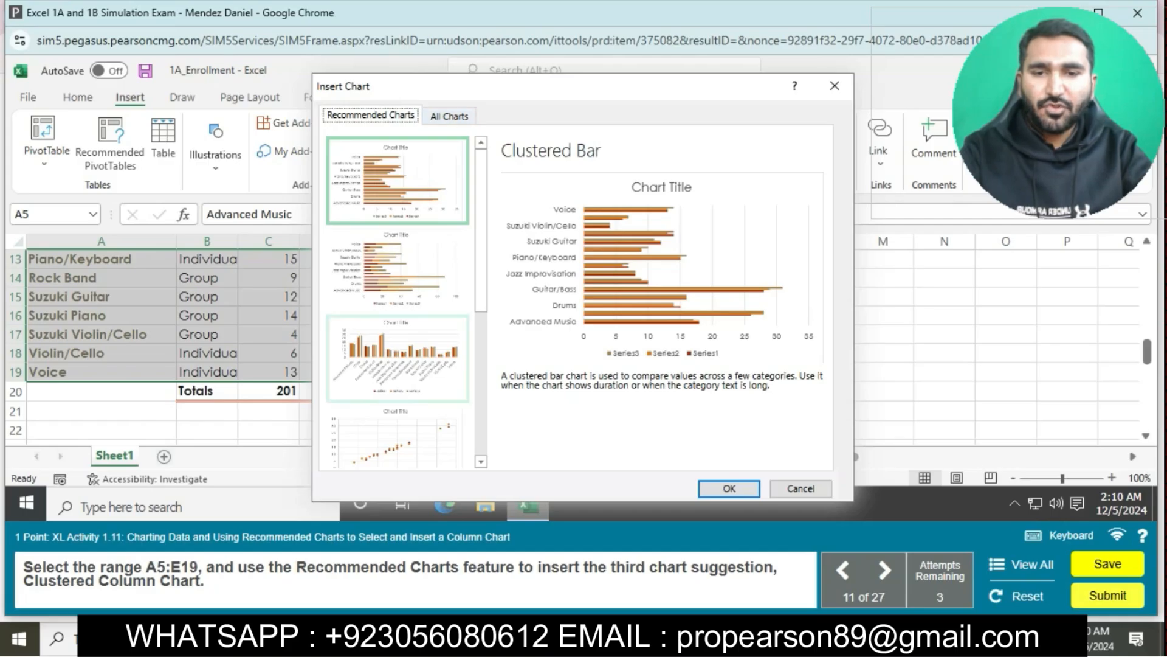
pyautogui.click(398, 358)
pyautogui.click(729, 488)
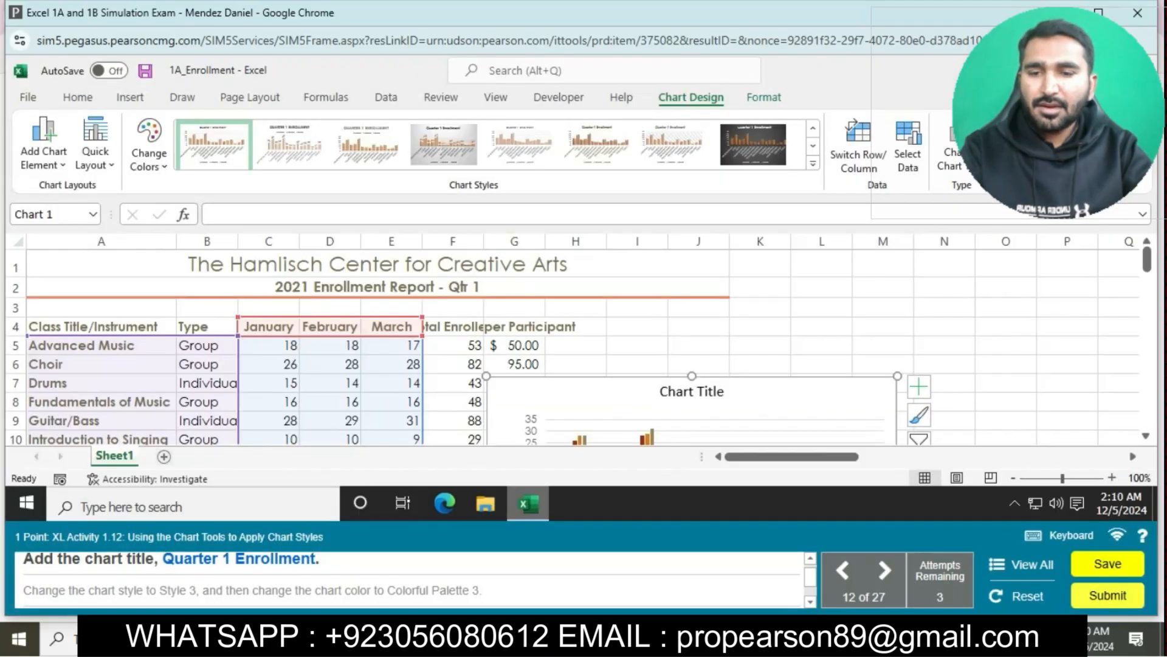
# Step: Replace the placeholder chart title with Quarter 1 Enrollment
pyautogui.click(692, 392)
pyautogui.moveTo(659, 391); pyautogui.dragTo(727, 392)
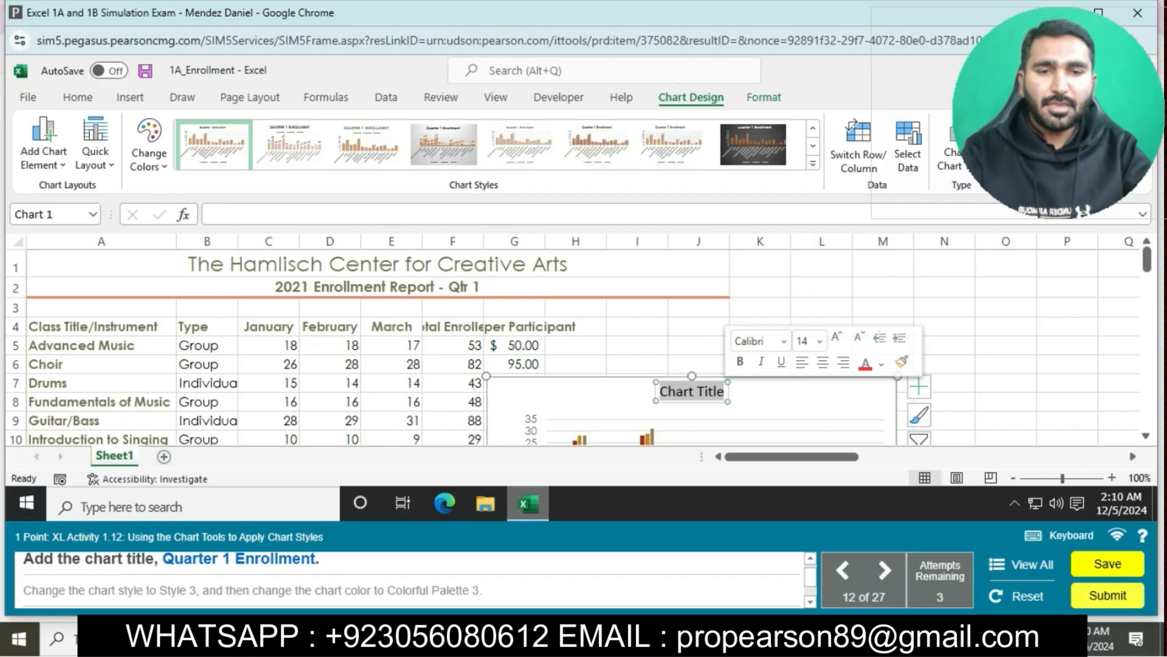
pyautogui.write('Qua')
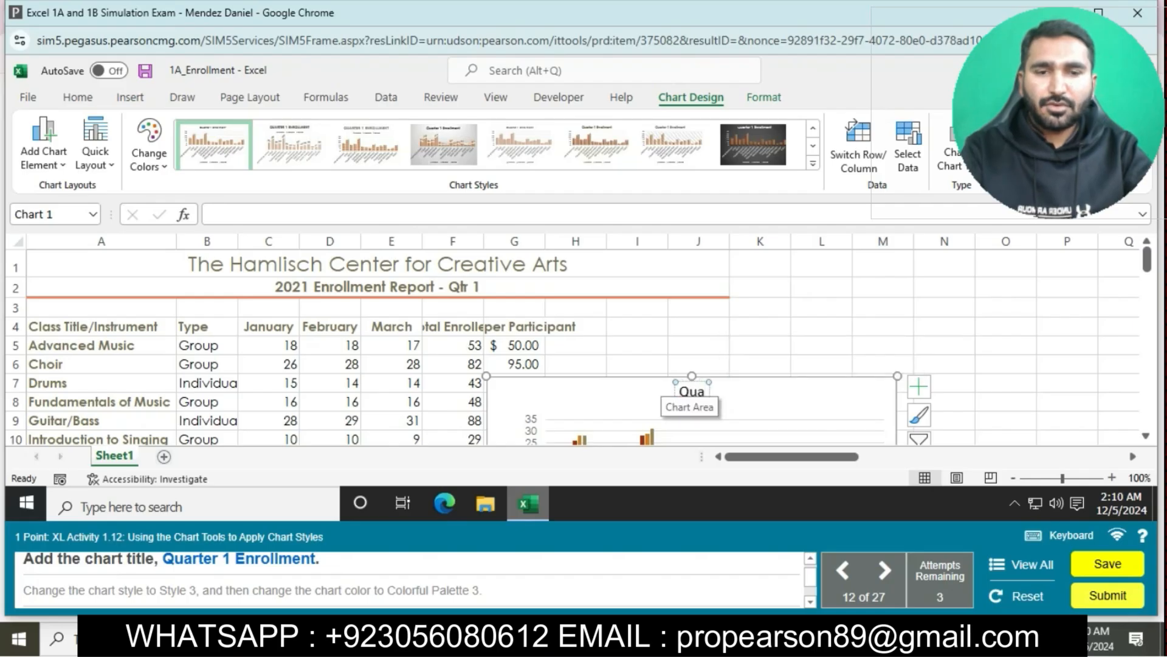
pyautogui.write('rter')
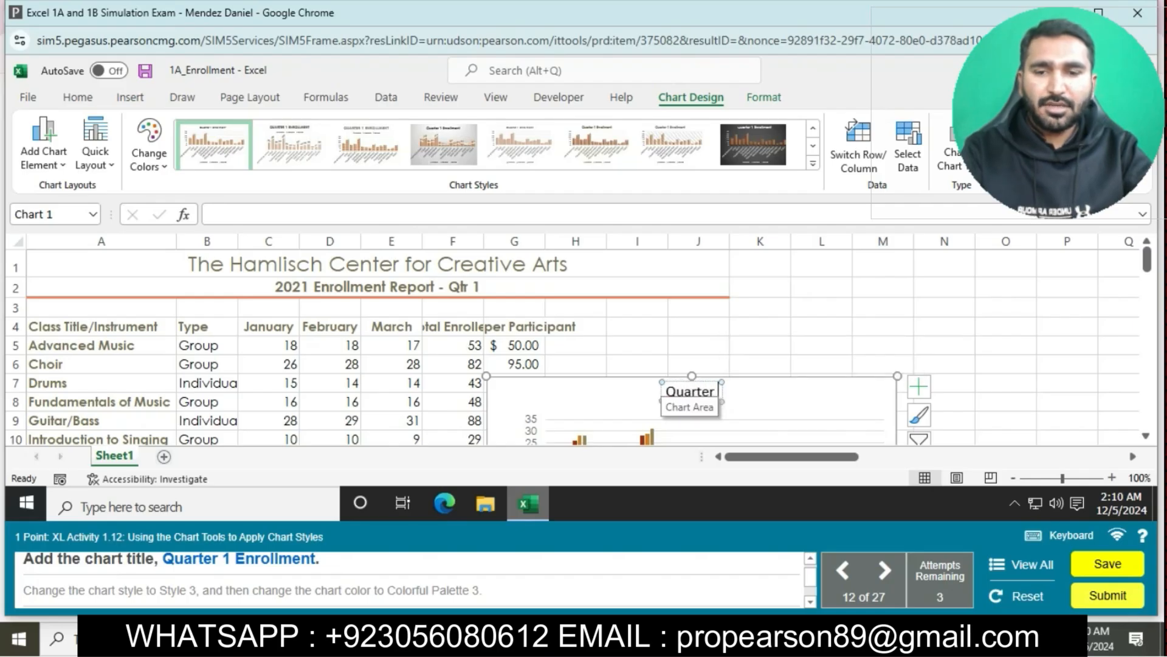
pyautogui.write(' 1 En')
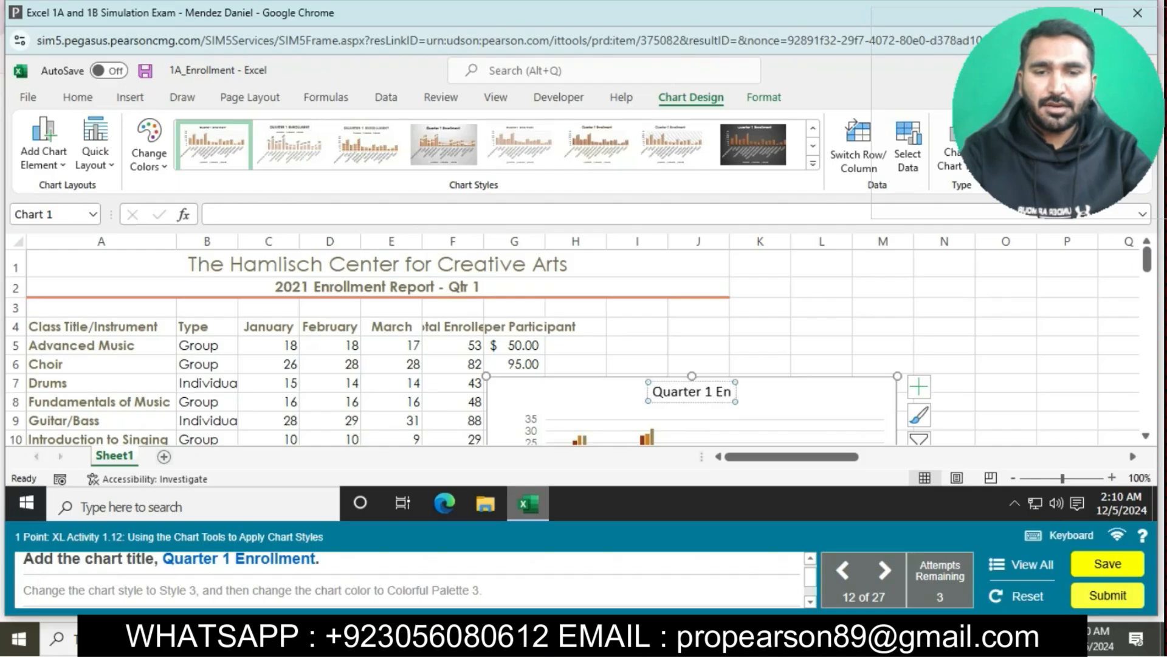
pyautogui.write('rollment')
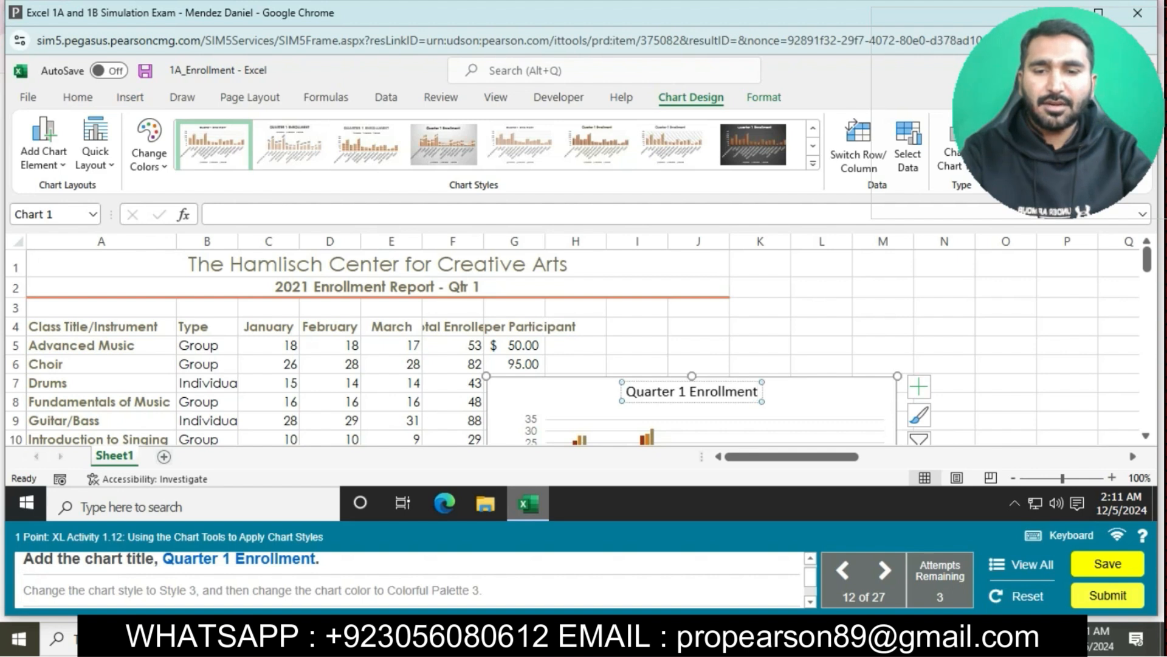
pyautogui.click(821, 346)
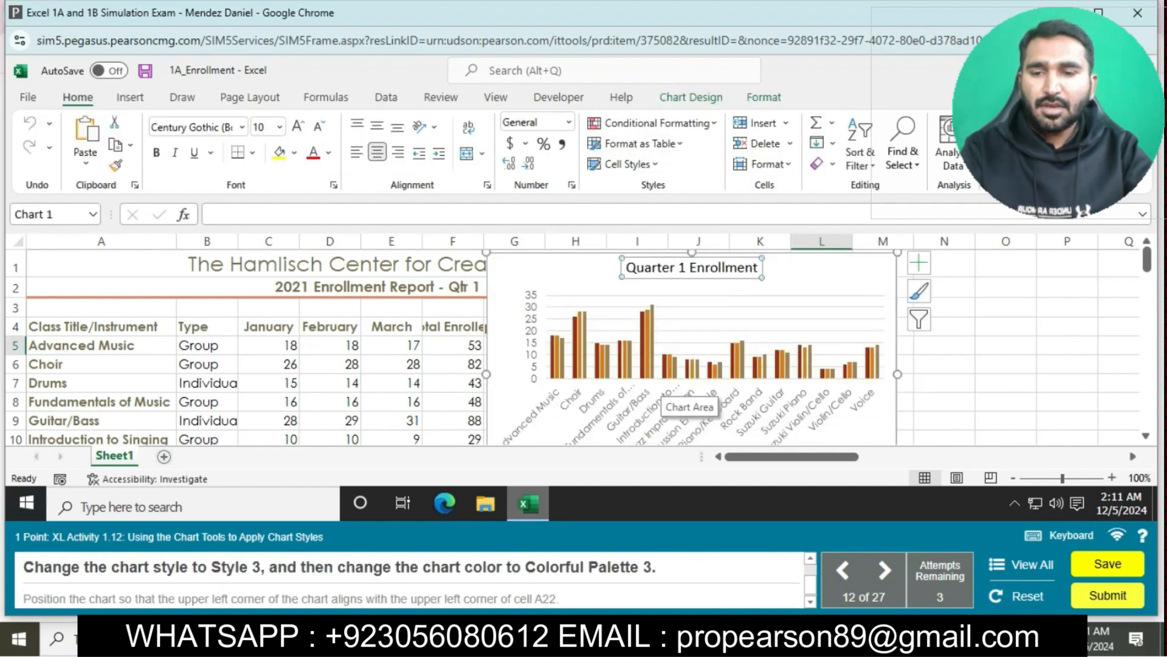
# Step: Apply chart Style 3 to the enrollment column chart and change its colors to Colorful Palette 3
pyautogui.click(661, 394)
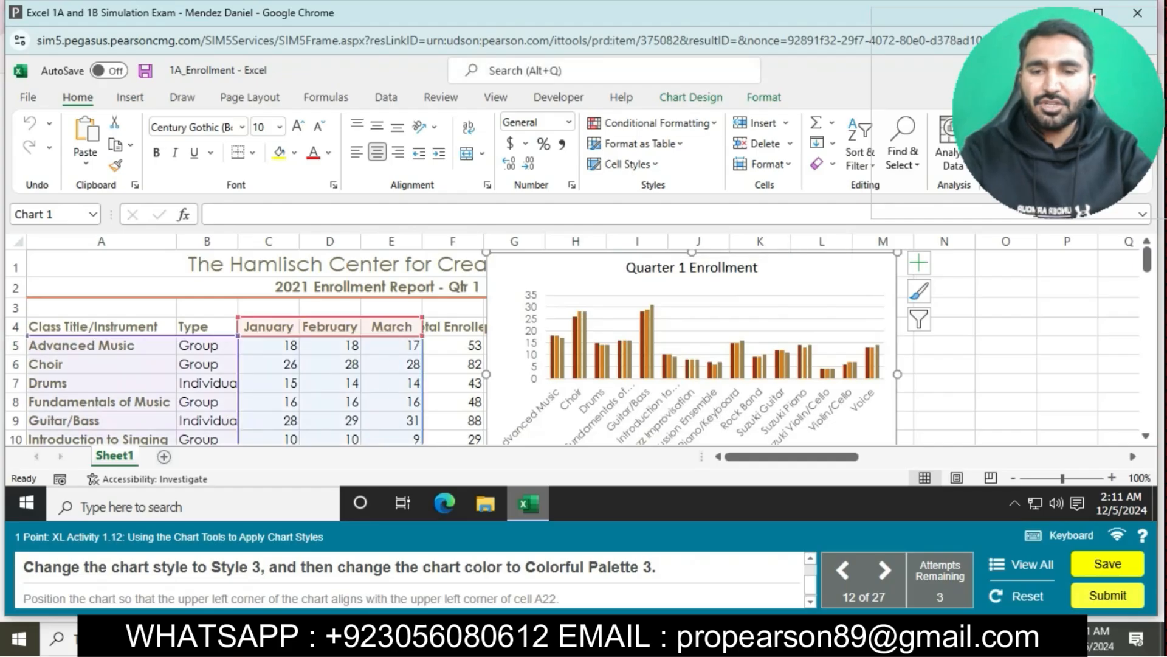
pyautogui.click(691, 97)
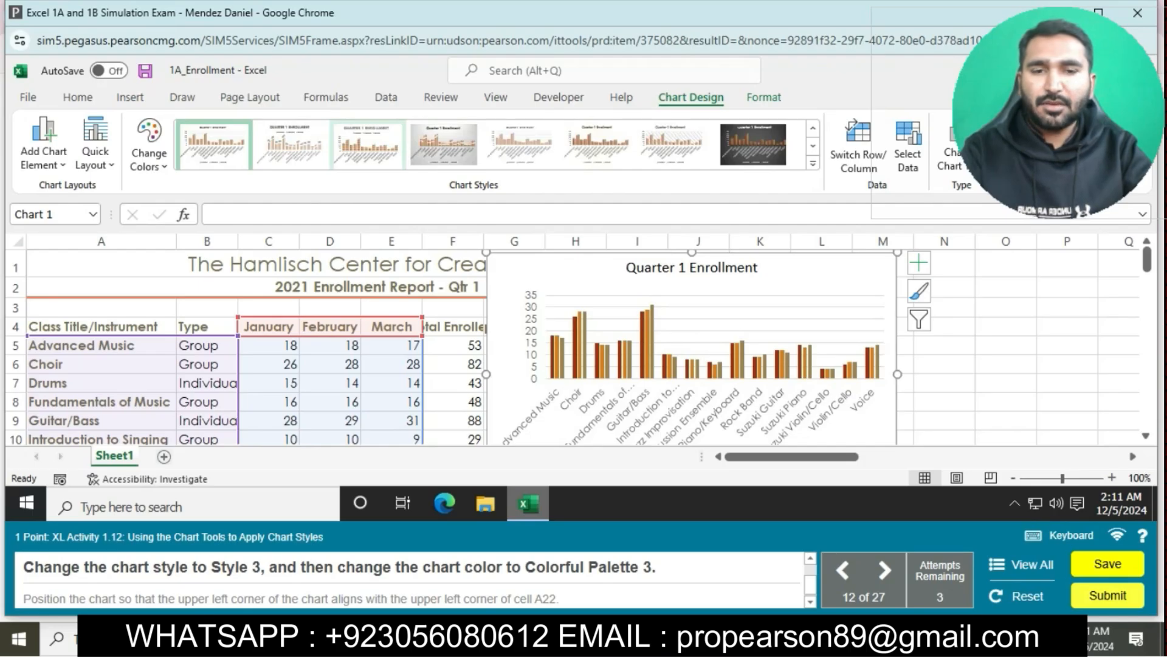
pyautogui.click(368, 145)
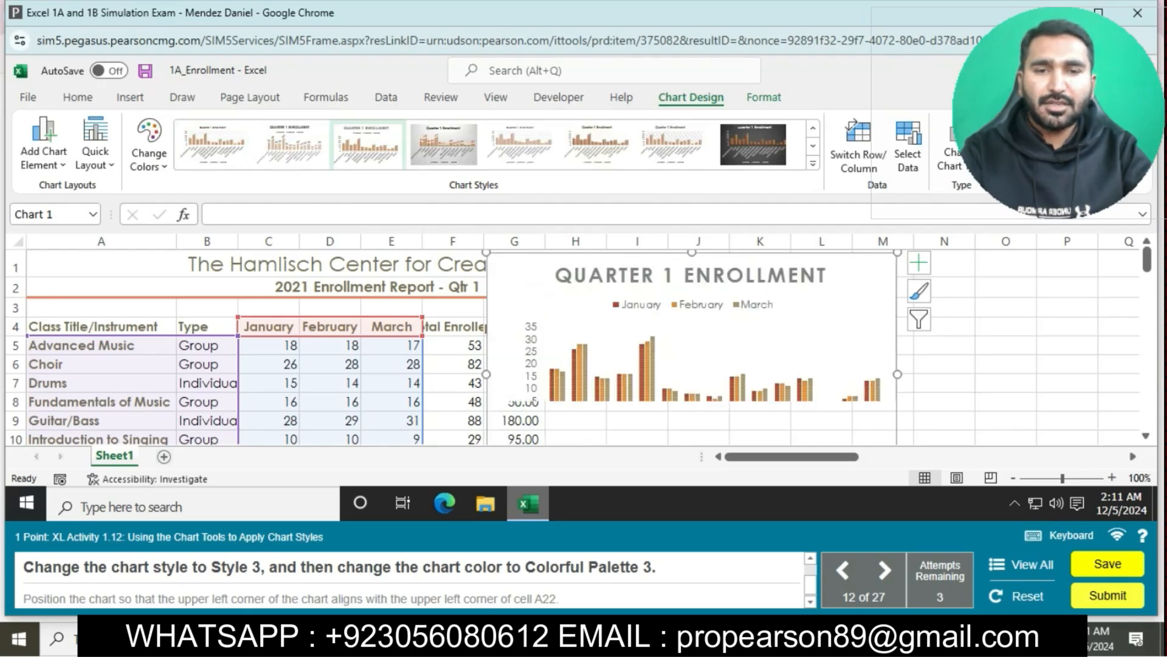
pyautogui.click(148, 146)
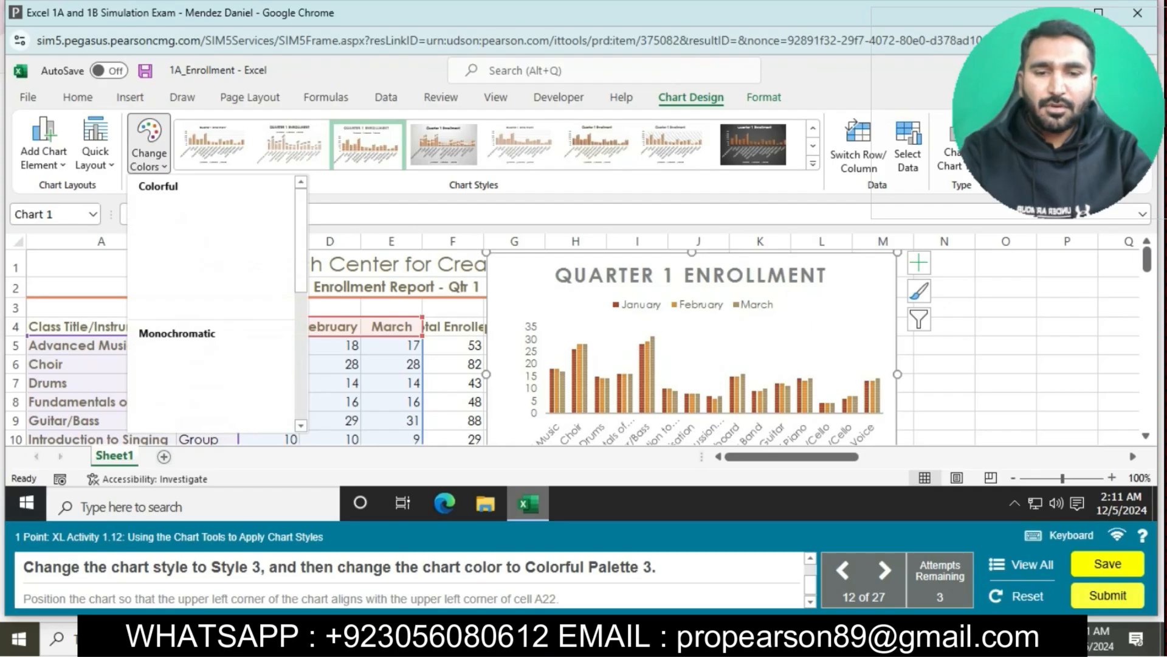
pyautogui.click(211, 271)
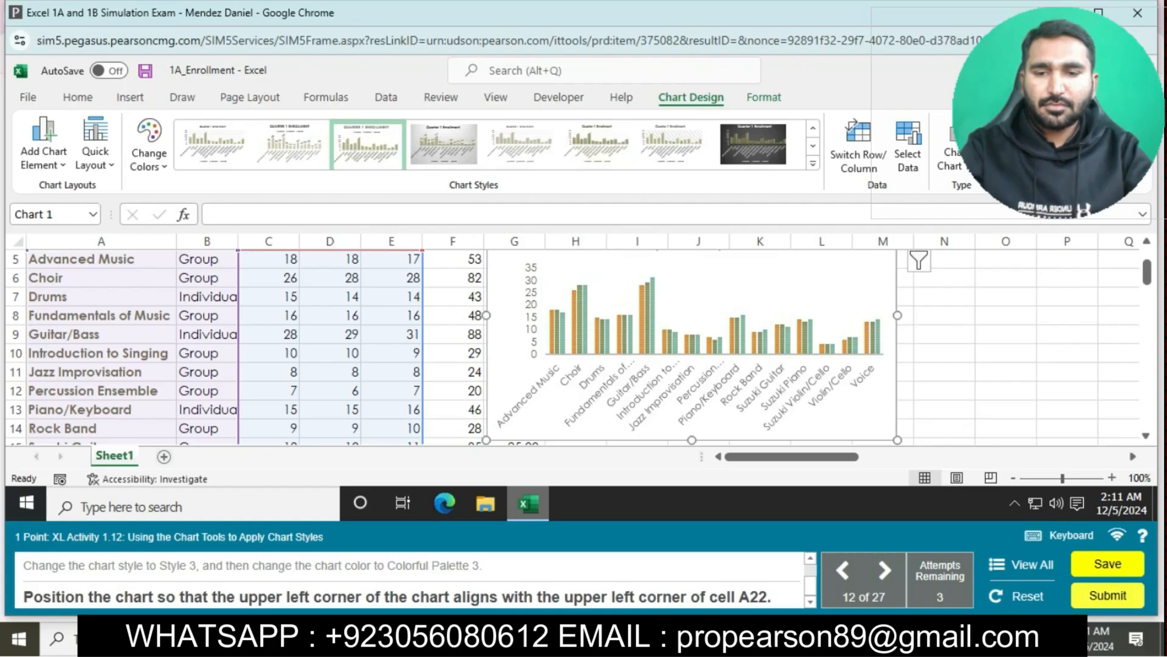
# Step: Move the chart so its upper left corner aligns with the upper left corner of cell A22
pyautogui.click(78, 97)
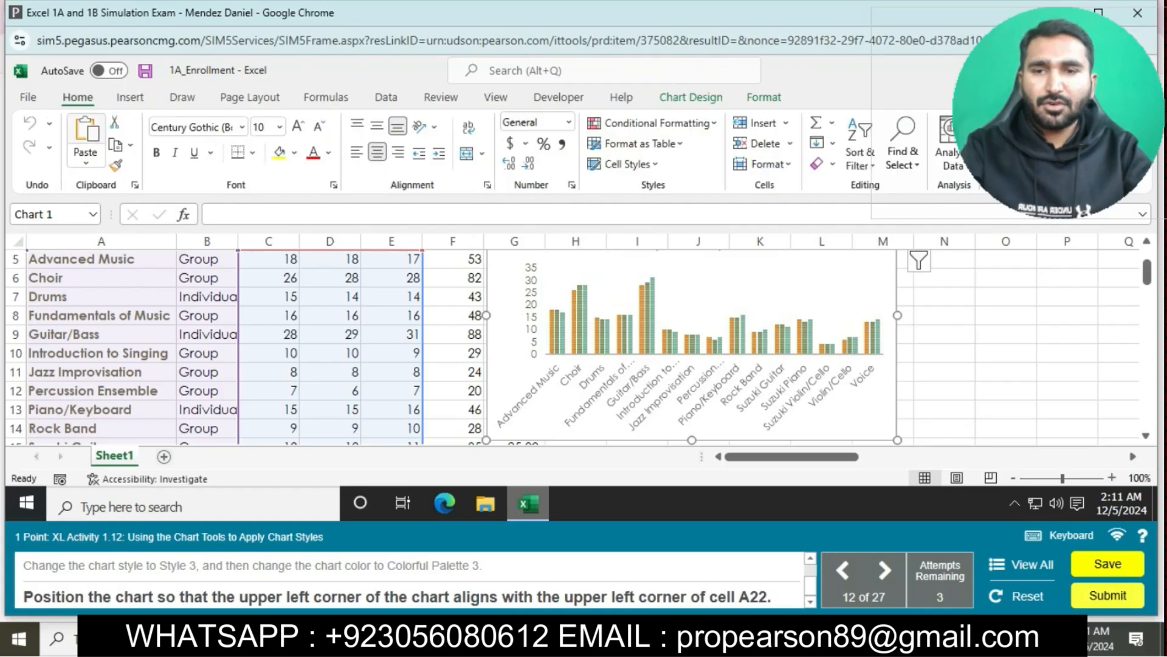
pyautogui.scroll(-12, 243, 347)
pyautogui.scroll(10, 243, 346)
pyautogui.scroll(-2, 243, 347)
pyautogui.scroll(1, 577, 345)
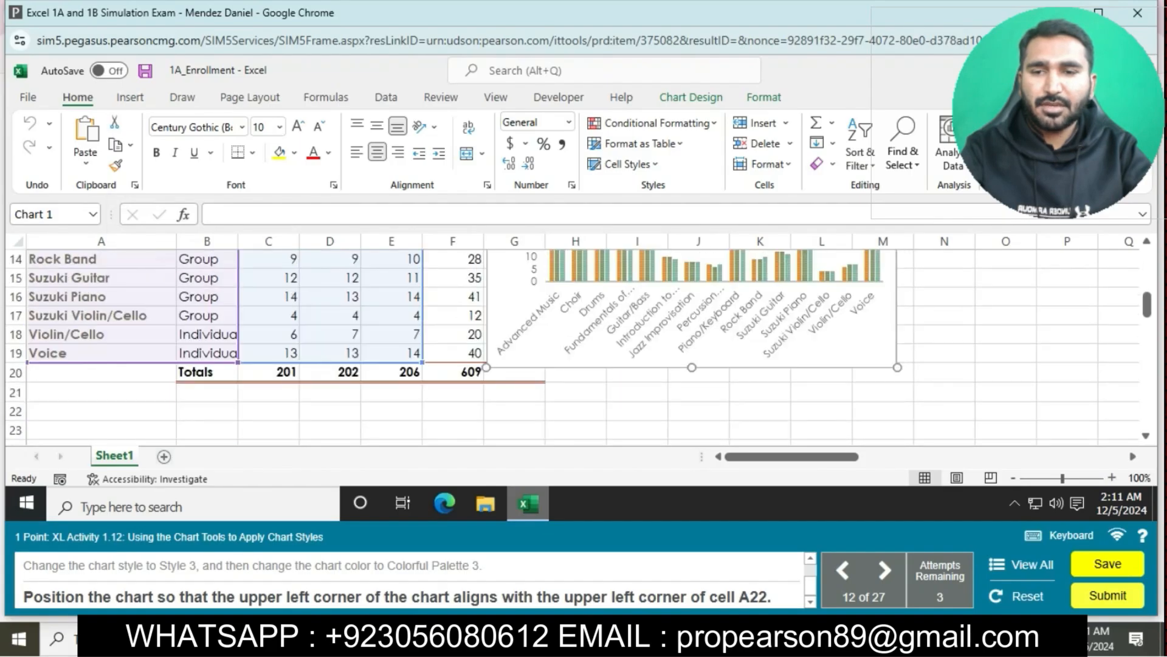
pyautogui.scroll(-1, 578, 345)
pyautogui.click(101, 355)
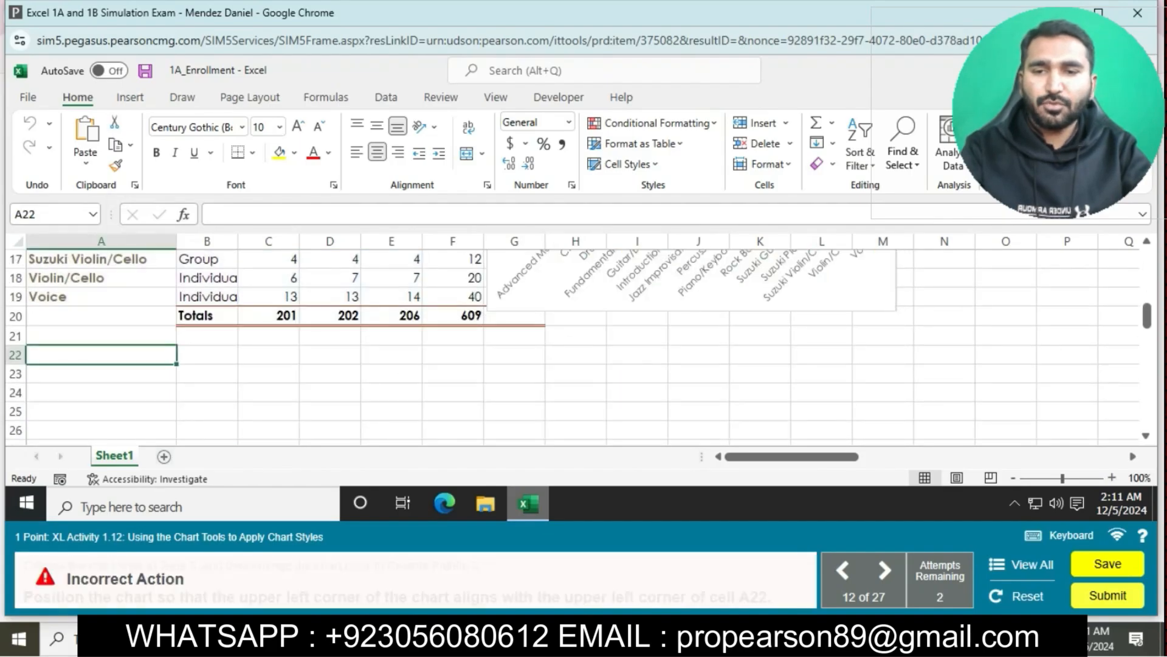
pyautogui.moveTo(562, 304); pyautogui.dragTo(104, 508)
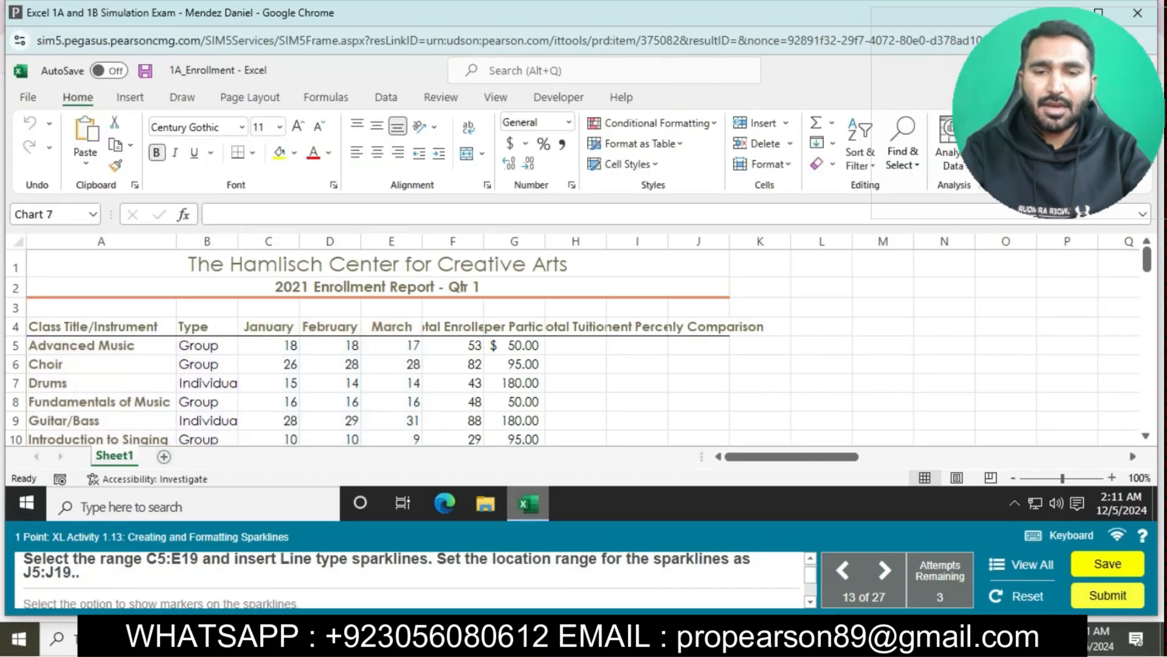
# Step: Insert Line sparklines for the data range C5:E19 with the location range J5:J19
pyautogui.click(269, 345)
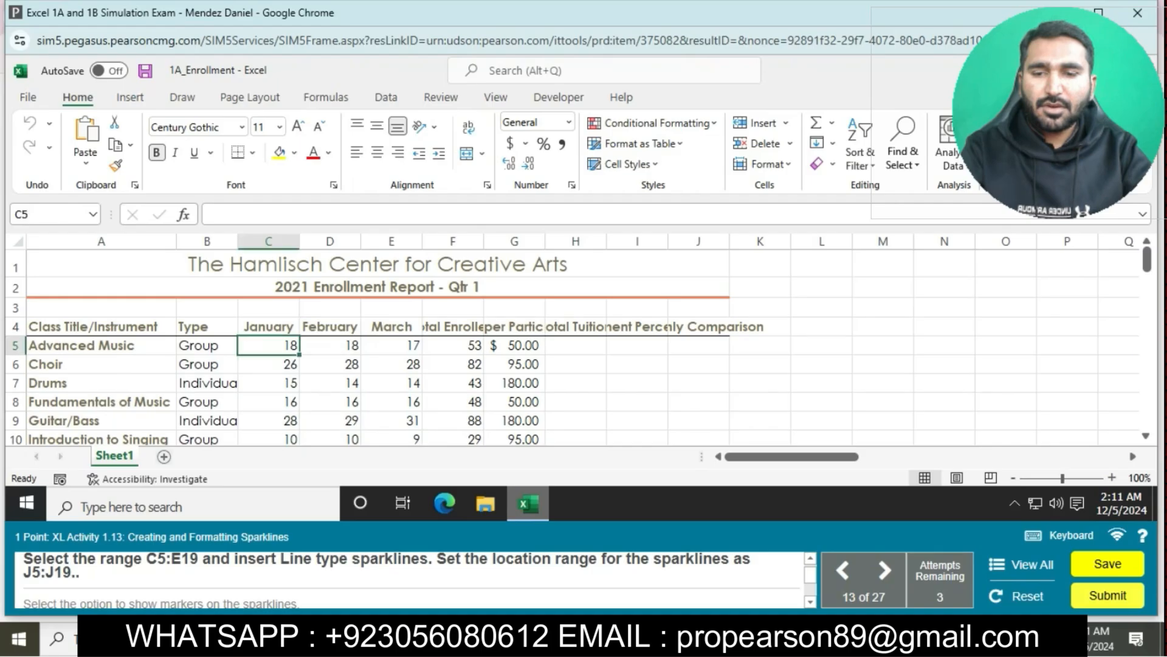
pyautogui.moveTo(268, 346); pyautogui.dragTo(395, 334)
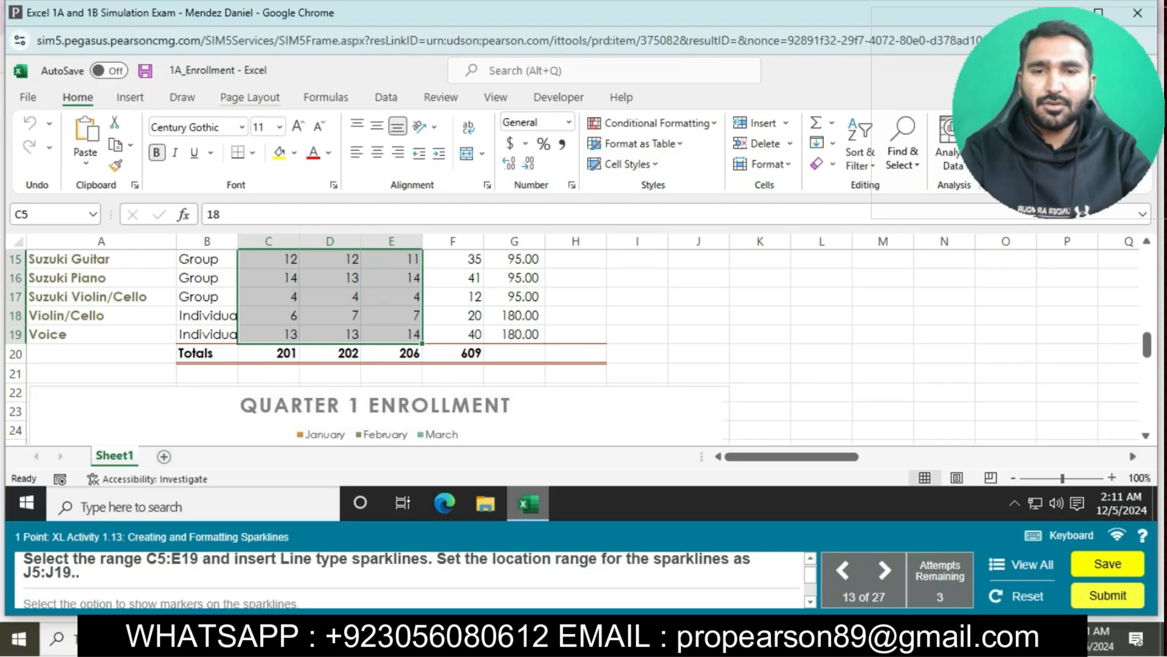
pyautogui.click(129, 97)
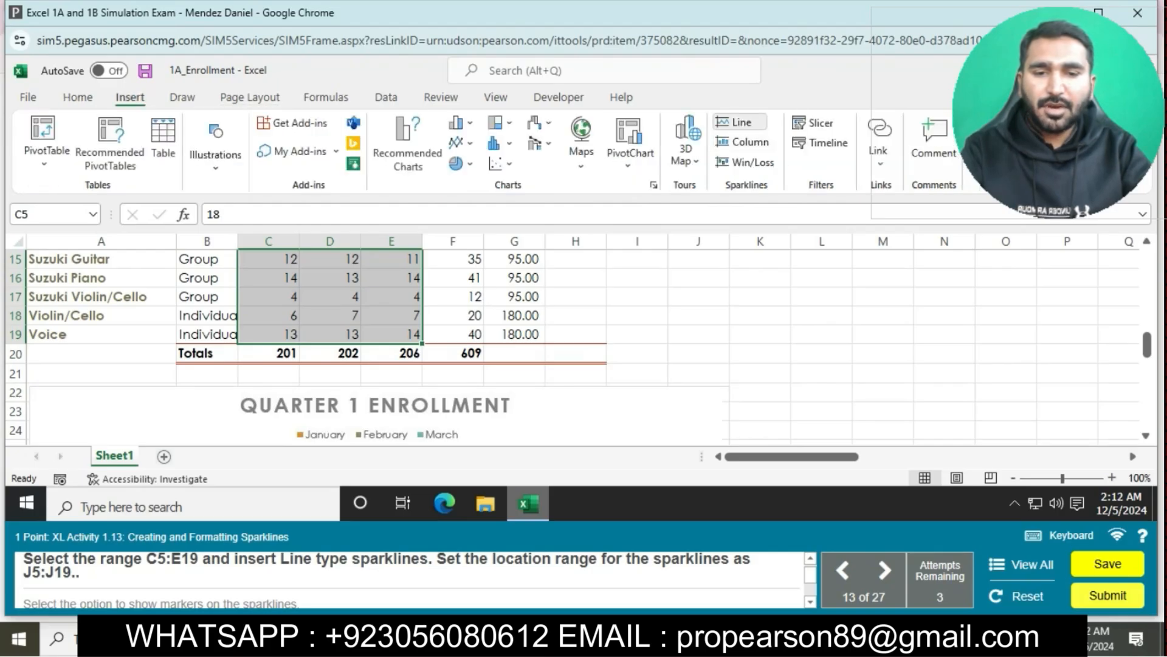
pyautogui.click(739, 122)
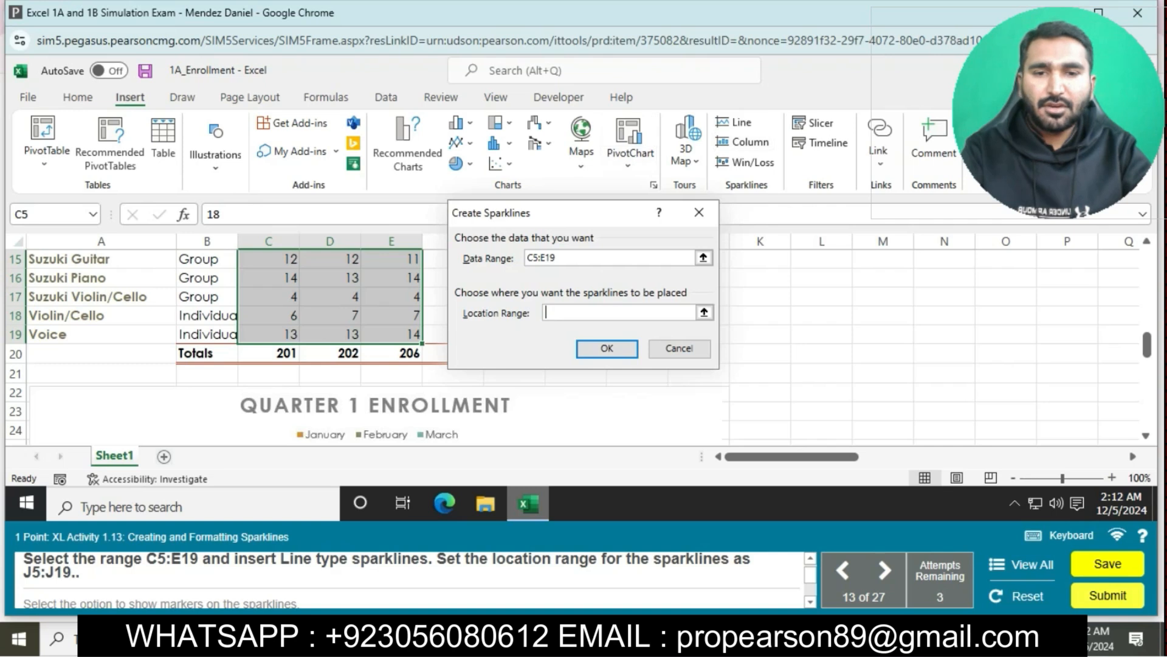
pyautogui.write('J5:J19')
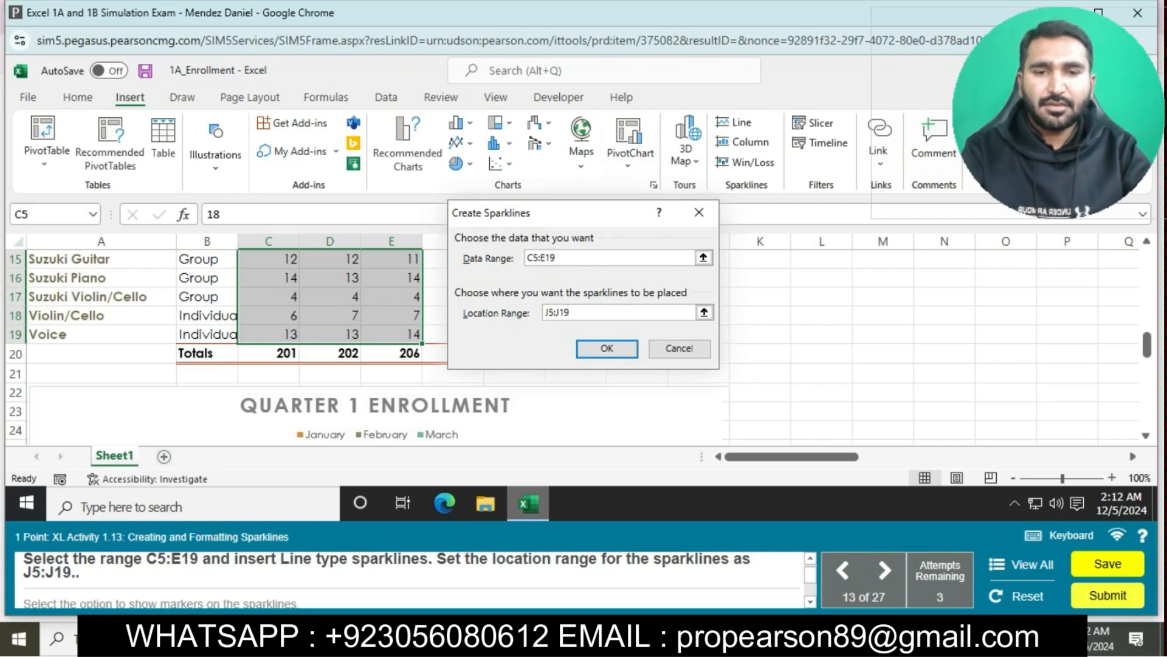
pyautogui.press('Return')
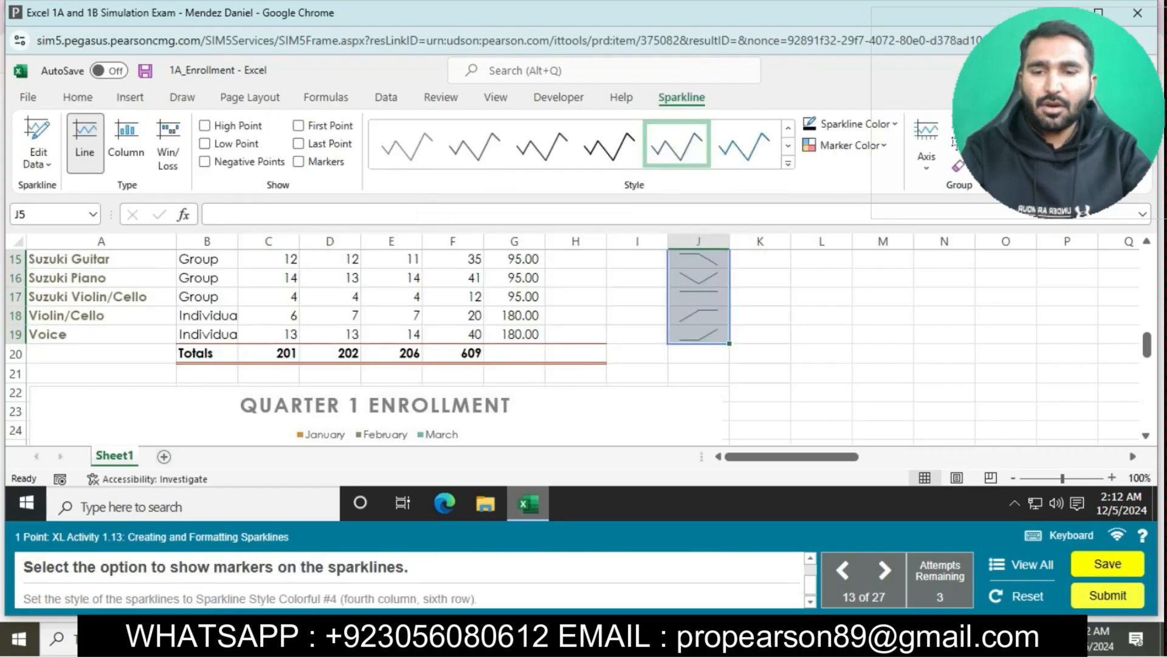
# Step: Show markers on the sparklines in J5:J19 and apply the Dark Green, Sparkline Style Colorful #4 style
pyautogui.click(297, 161)
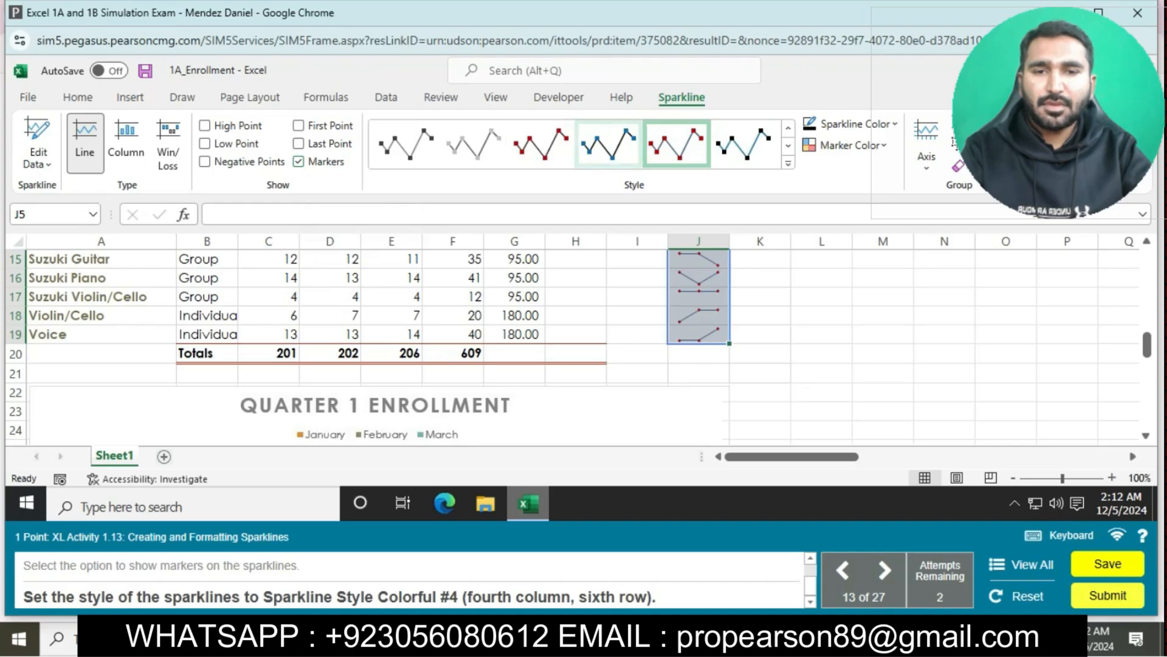
pyautogui.click(677, 143)
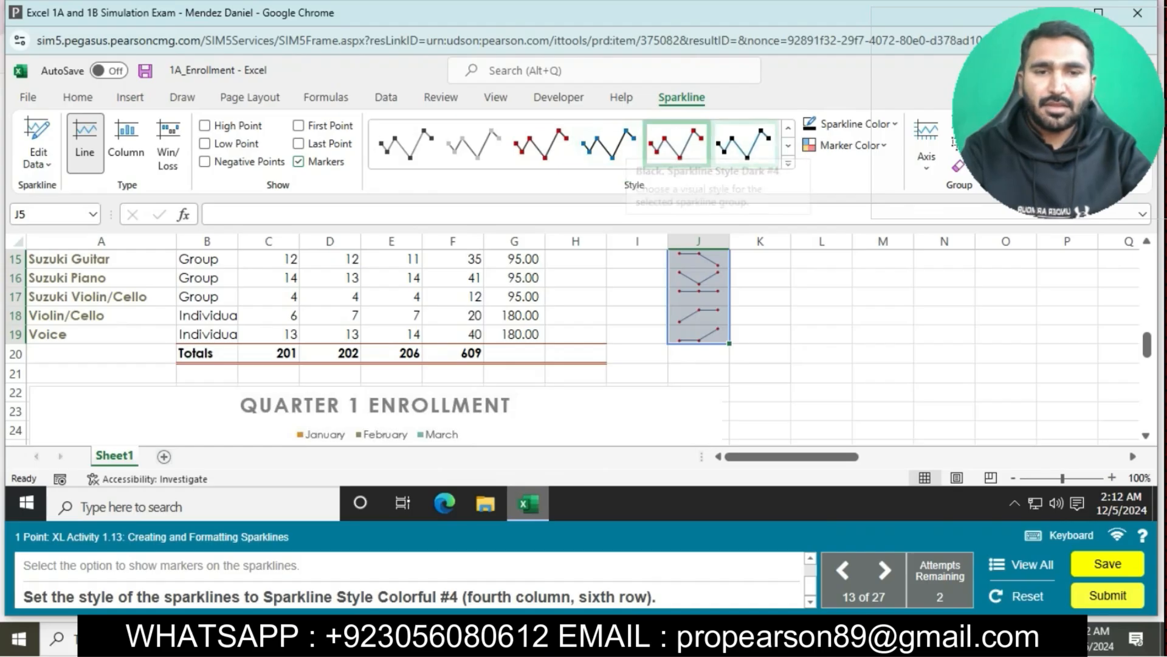
pyautogui.click(788, 163)
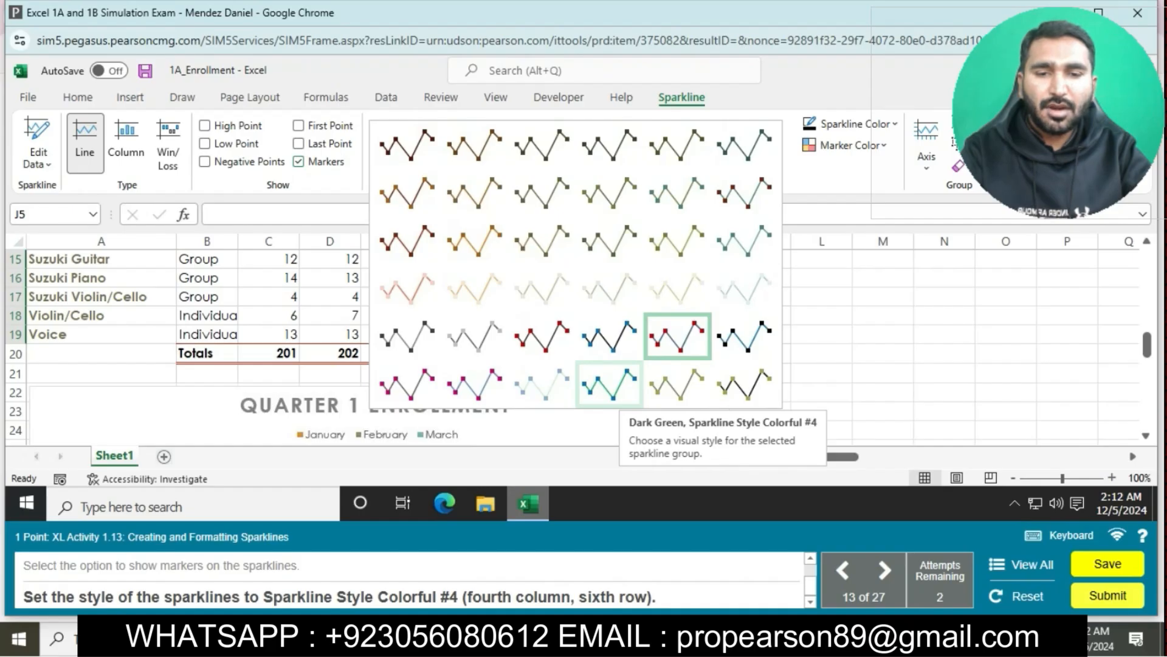
pyautogui.click(609, 383)
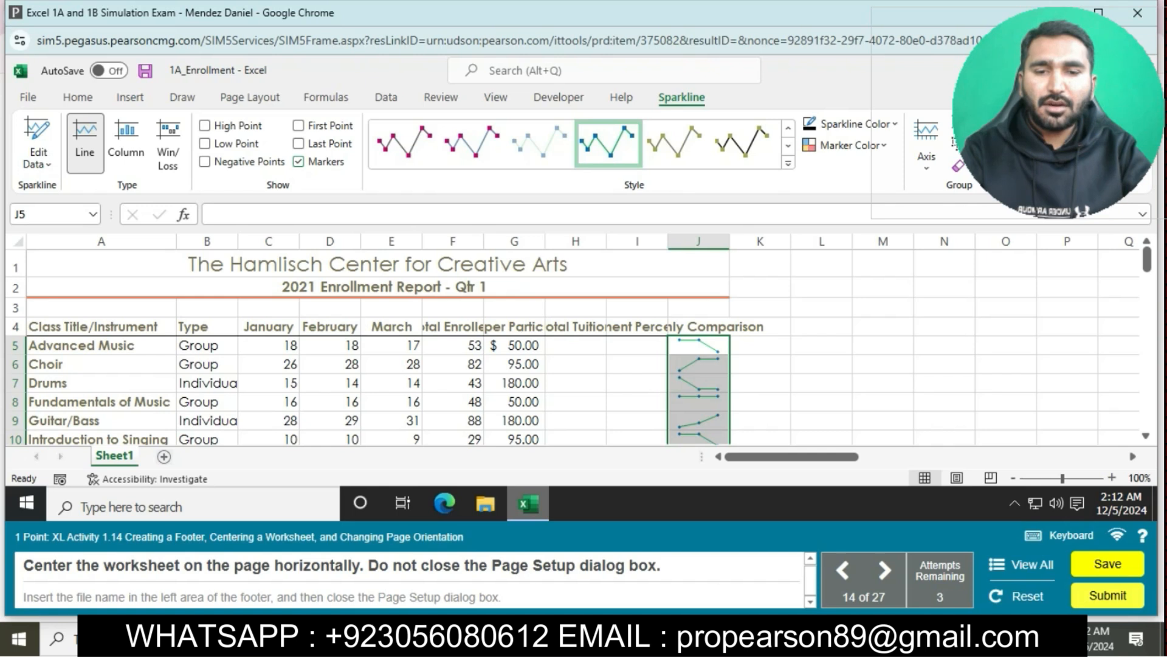
# Step: Center the worksheet horizontally on the page in Page Setup, leaving the dialog open
pyautogui.click(760, 402)
pyautogui.click(250, 97)
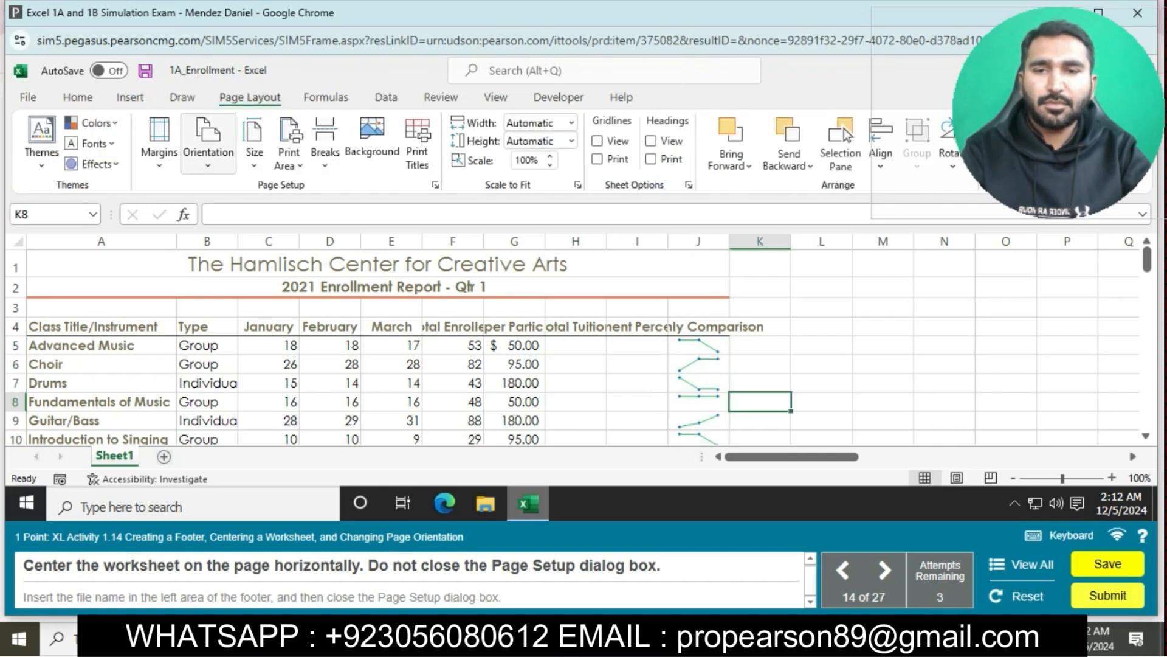
pyautogui.click(159, 143)
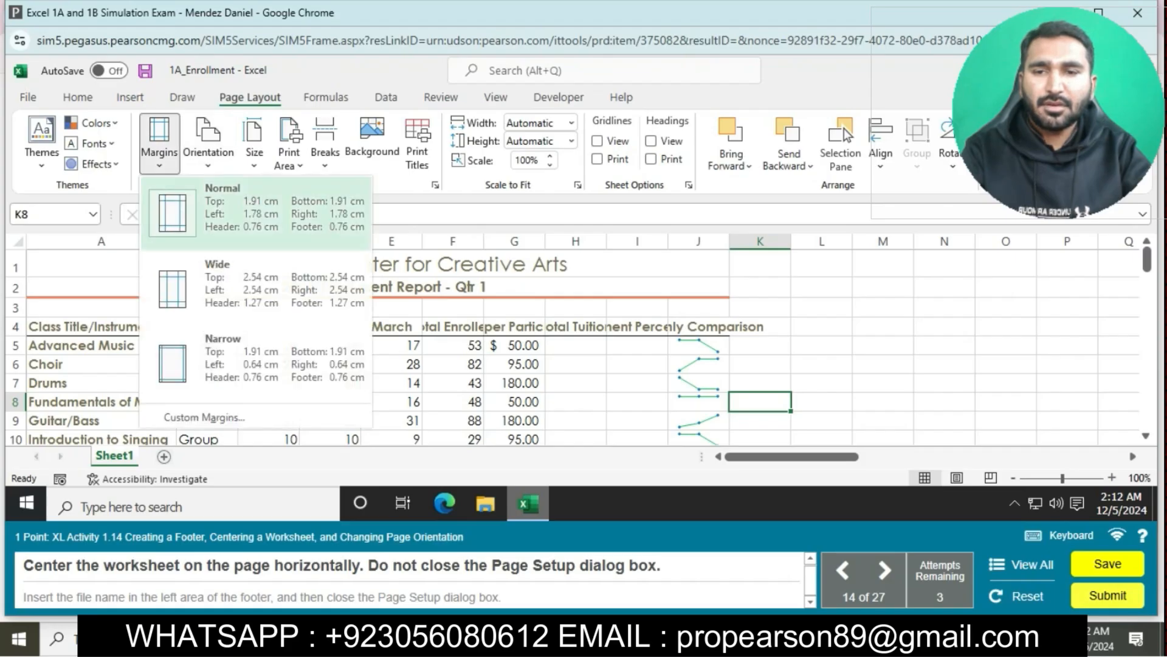
pyautogui.click(209, 417)
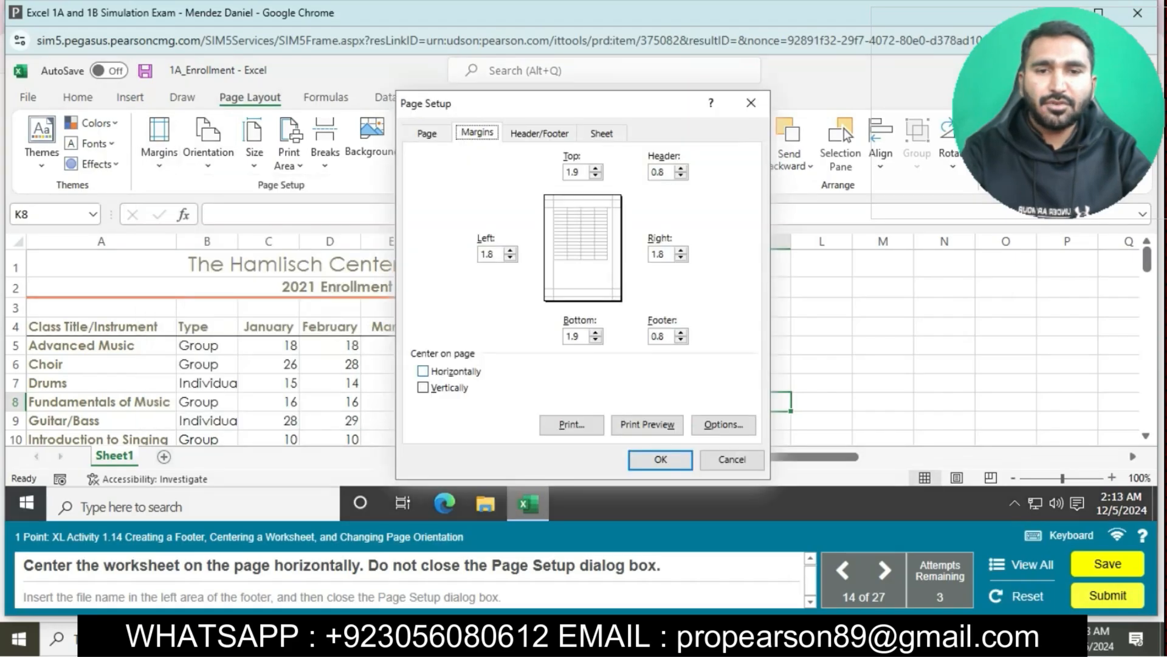
pyautogui.click(424, 374)
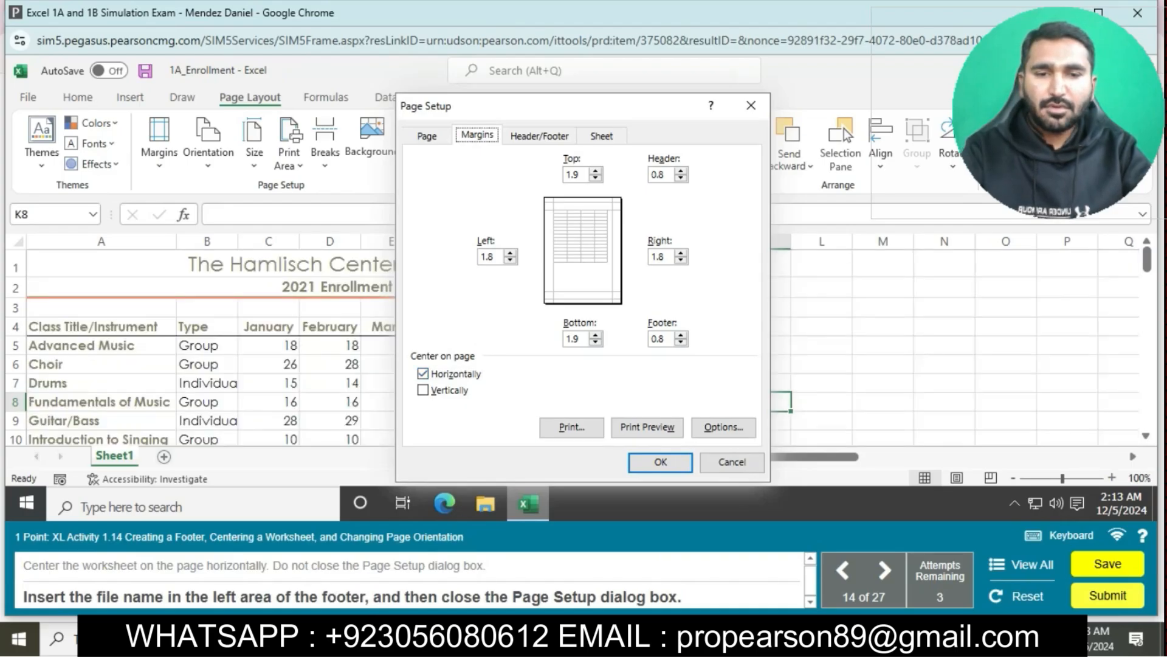
# Step: Insert the file name in the left section of a custom footer and close Page Setup
pyautogui.click(539, 135)
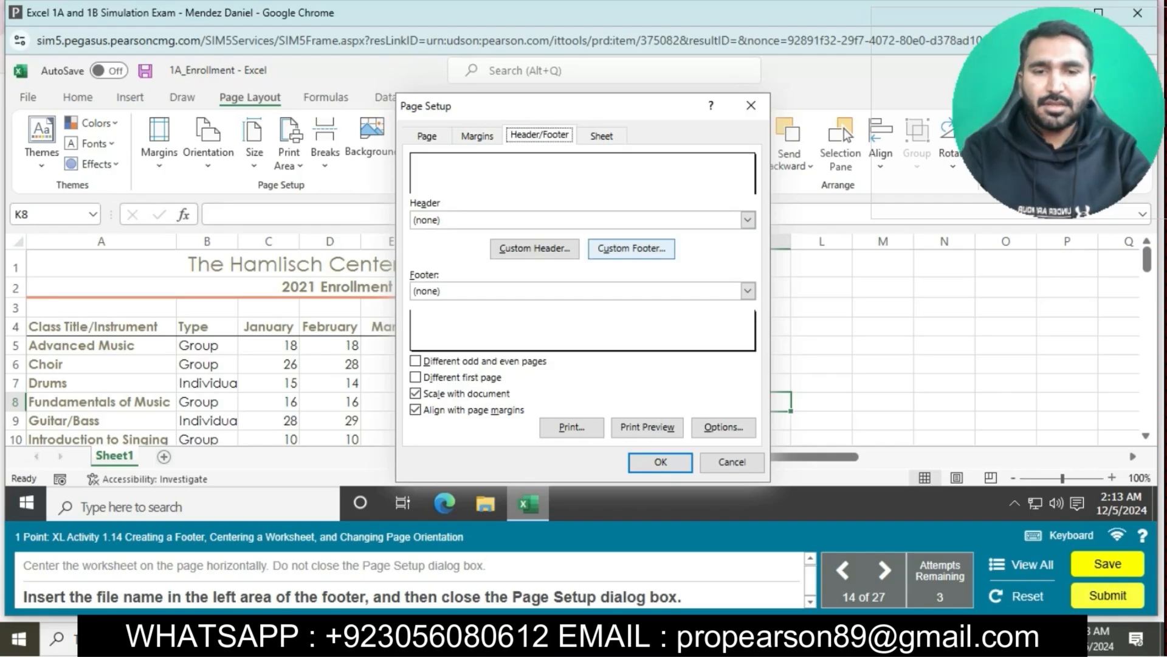
pyautogui.click(631, 248)
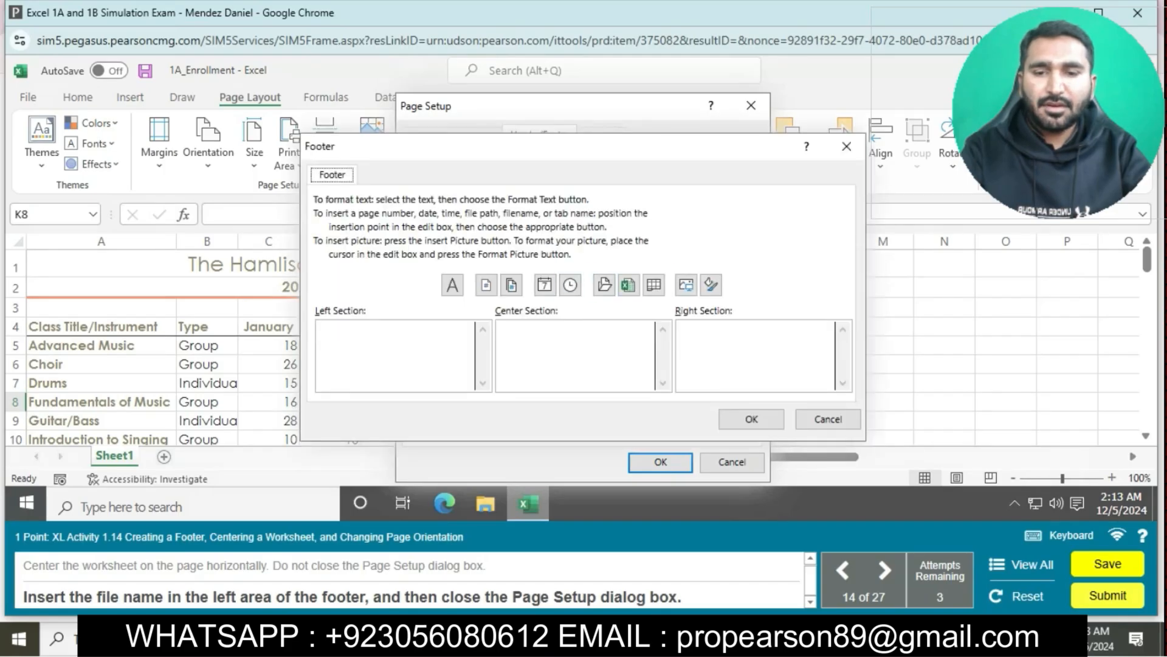
pyautogui.click(628, 284)
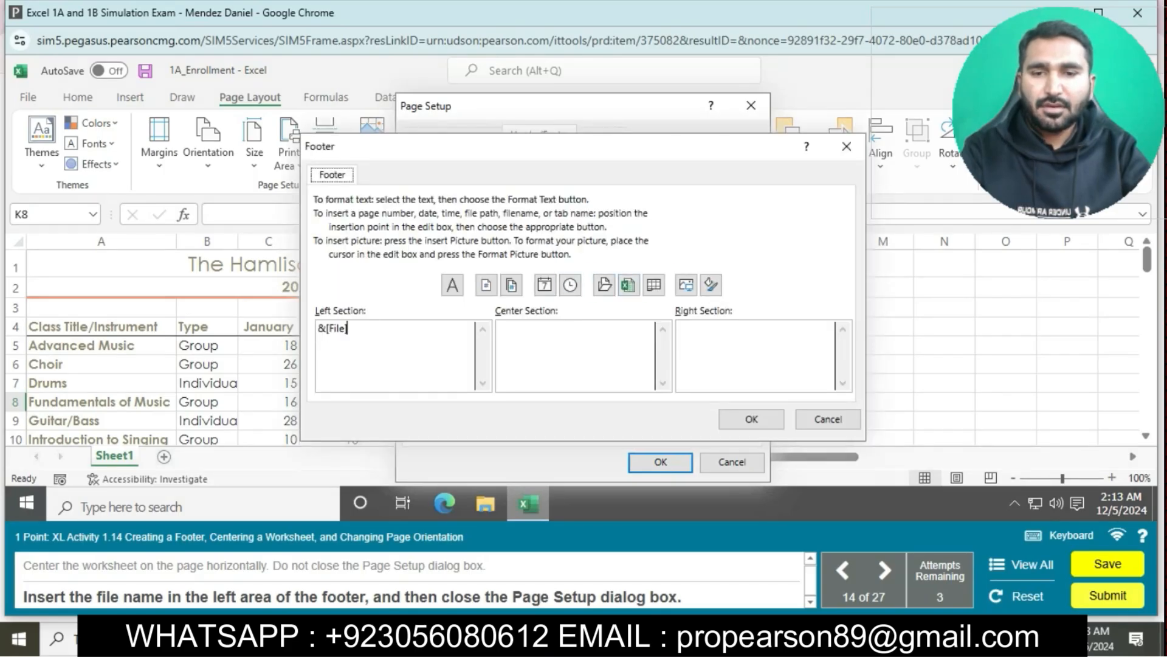
pyautogui.click(752, 419)
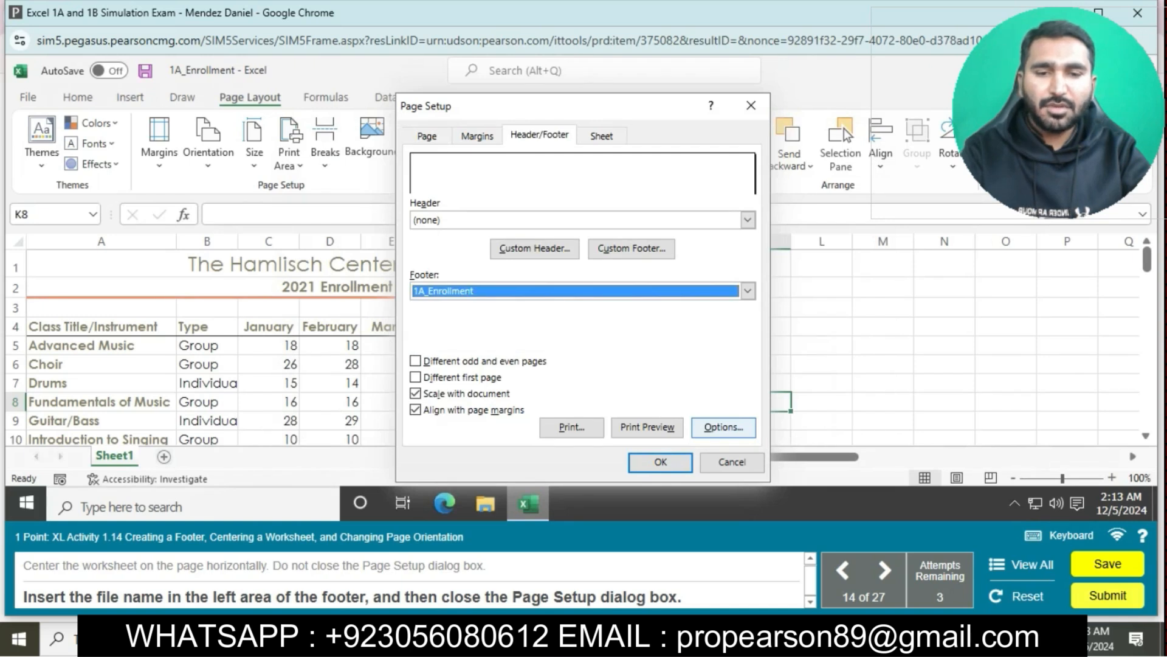
pyautogui.press('Return')
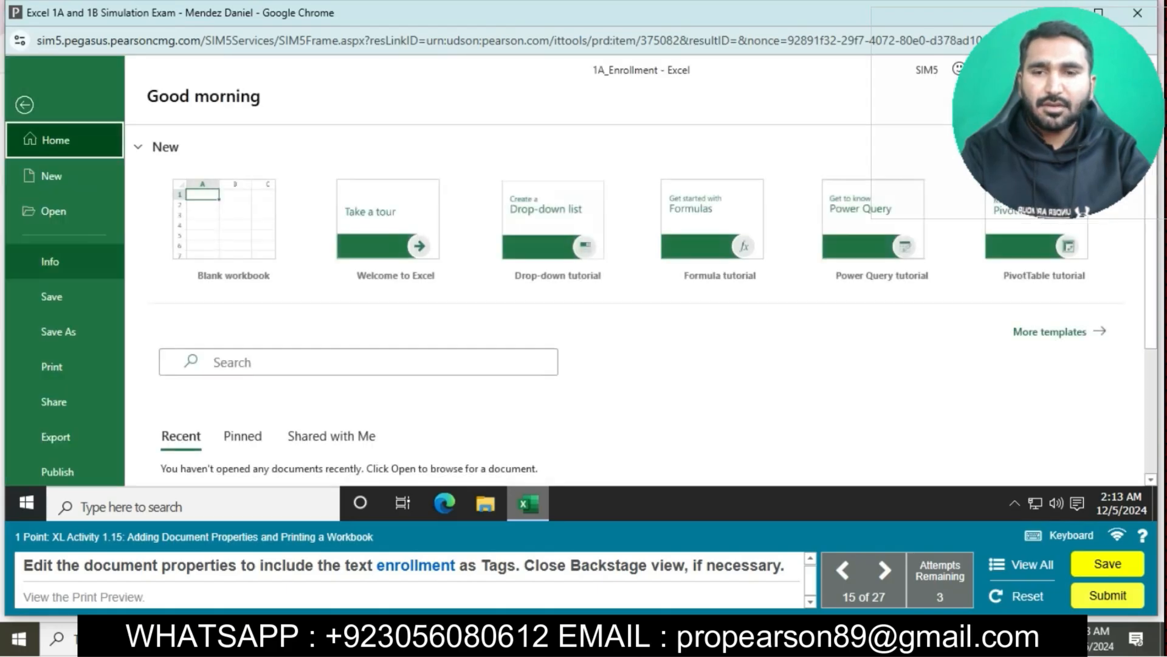
pyautogui.click(51, 261)
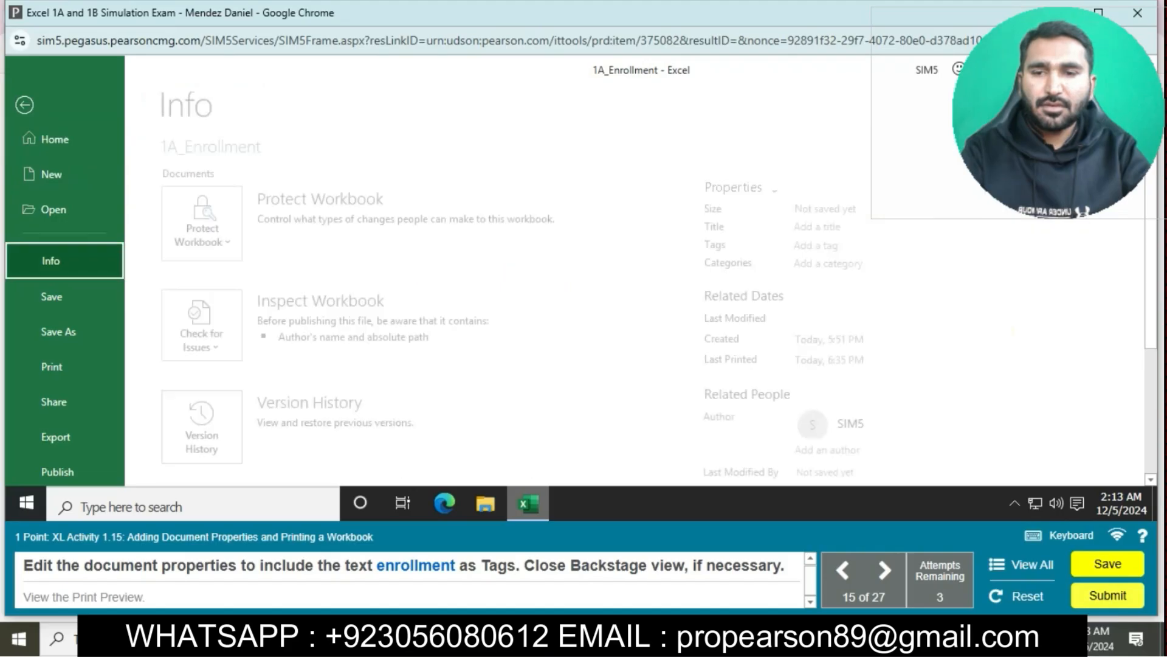
pyautogui.click(738, 188)
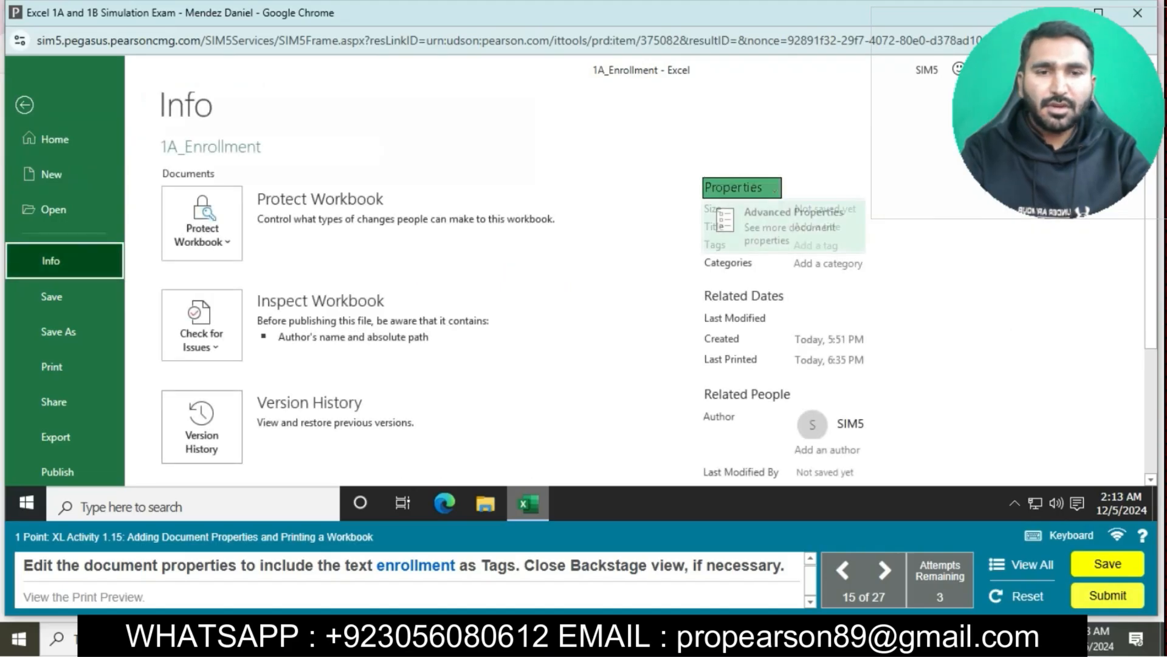
pyautogui.click(790, 211)
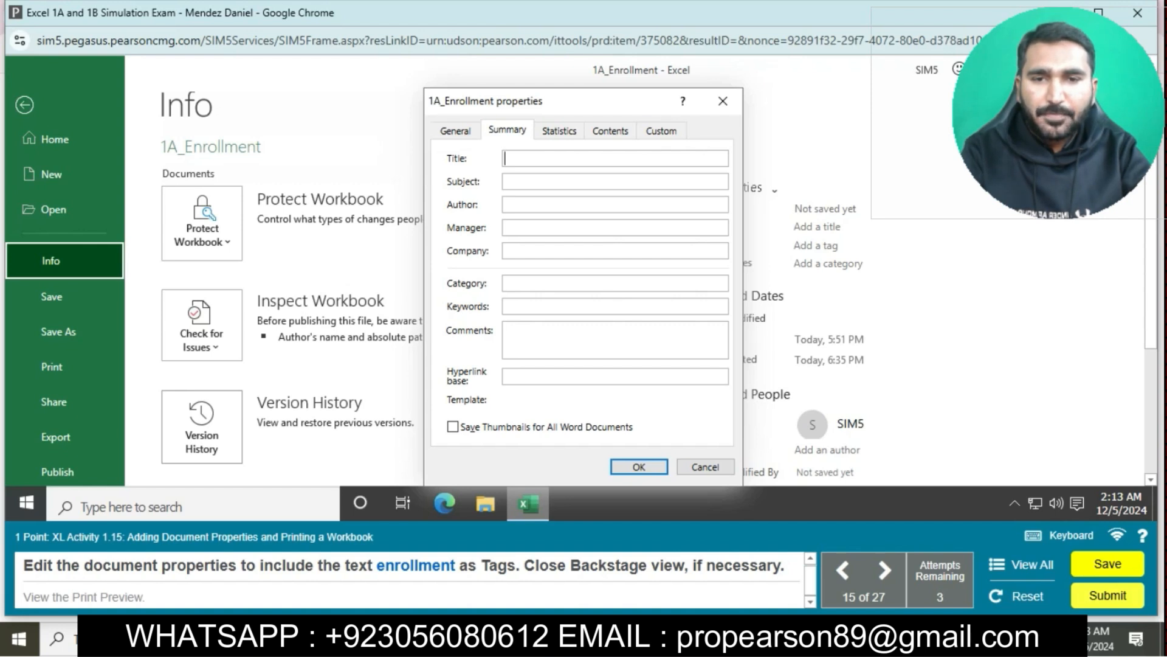
pyautogui.click(723, 101)
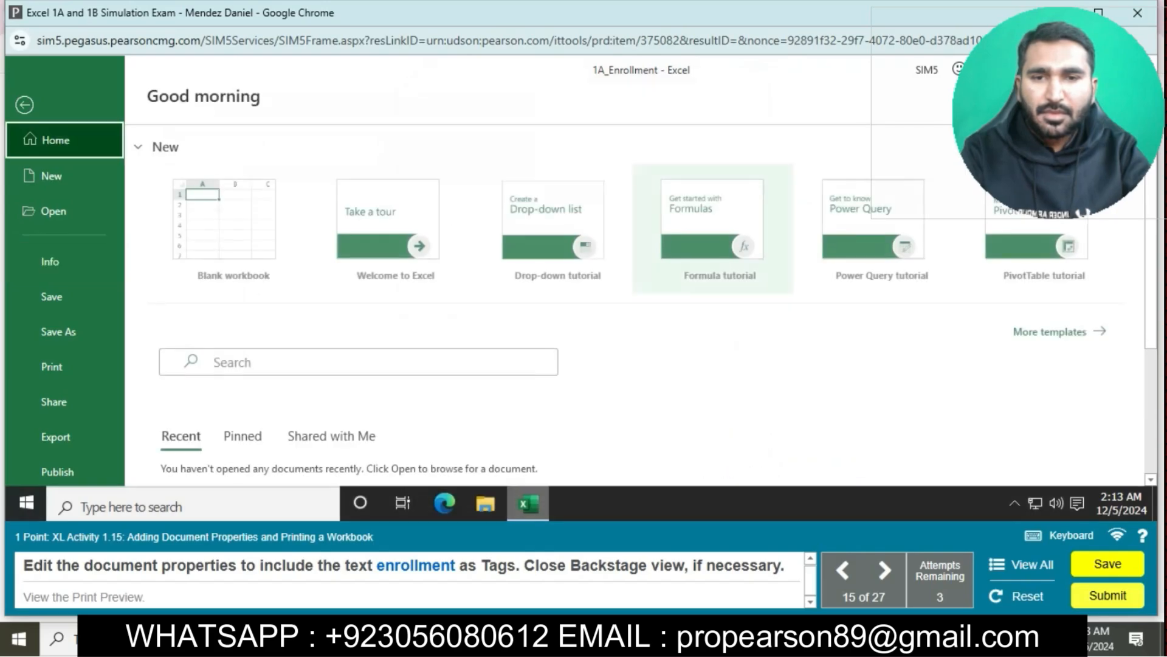
# Step: Add the tag enrollment to the document properties and return to the worksheet
pyautogui.click(51, 261)
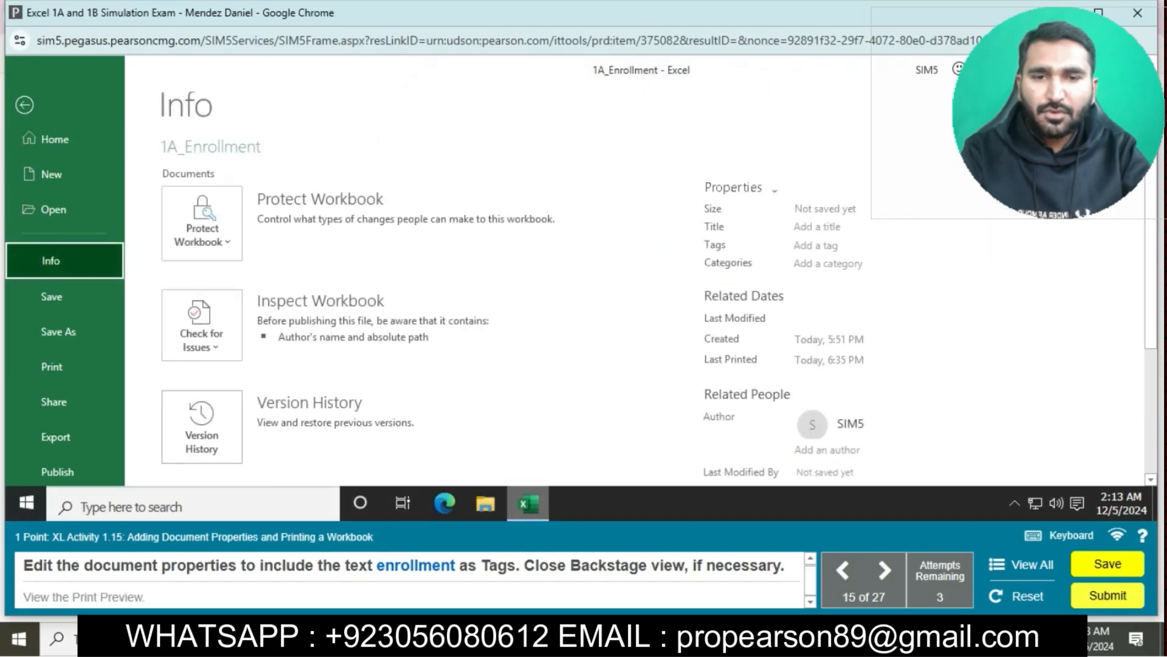
pyautogui.click(815, 245)
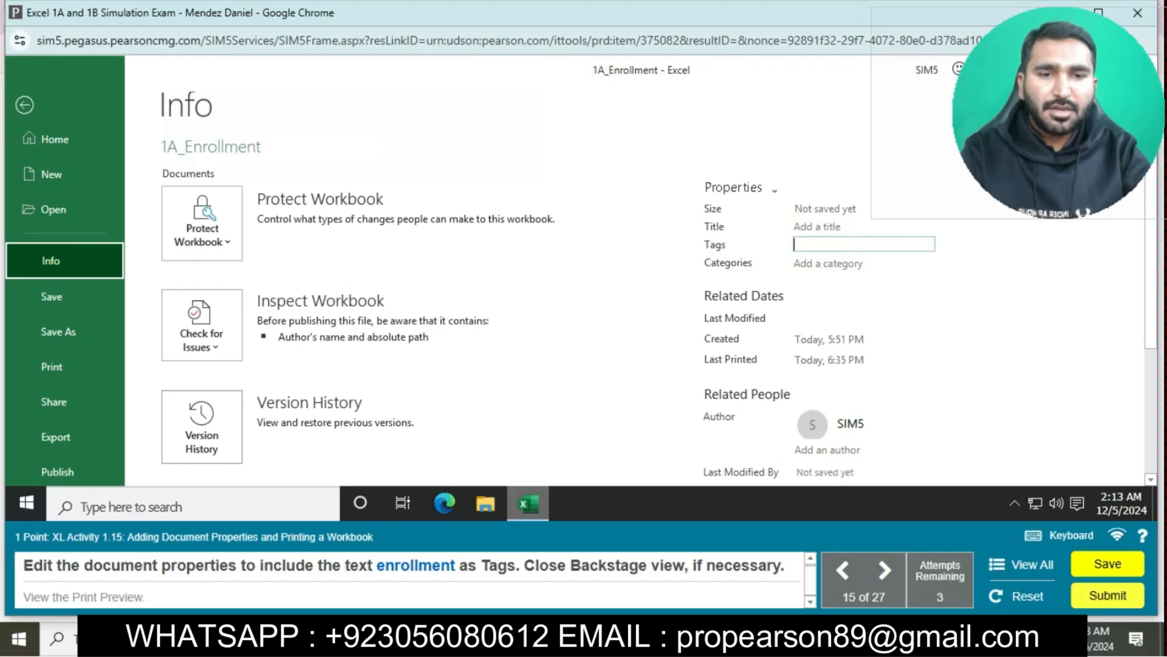
pyautogui.write('enroll')
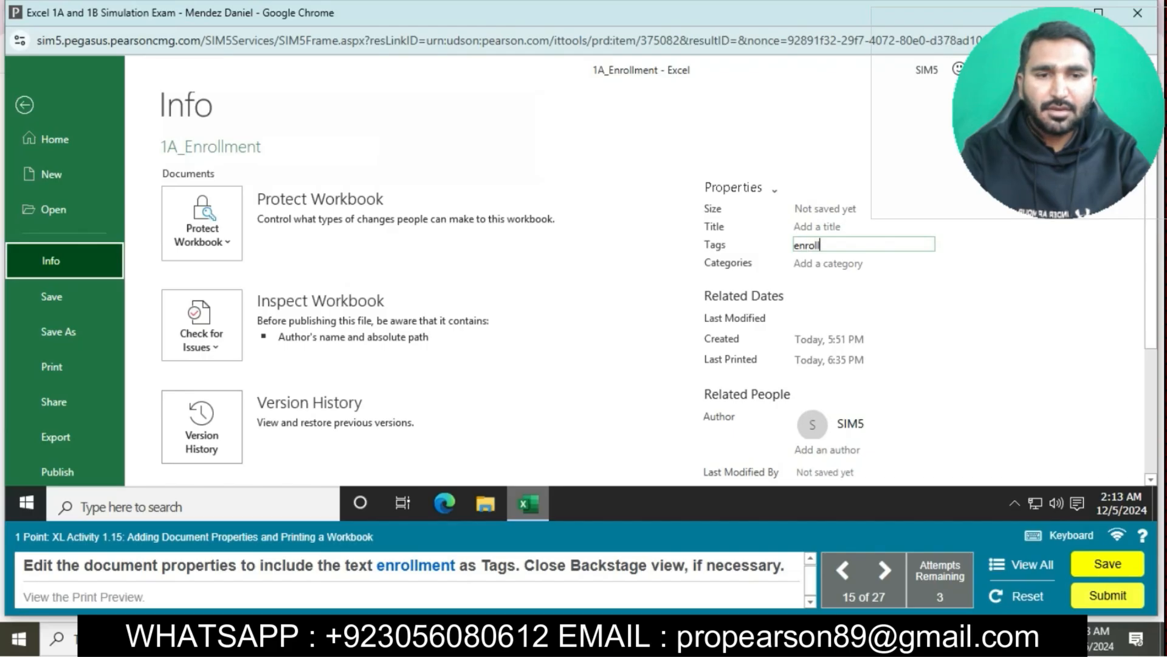
pyautogui.write('ment')
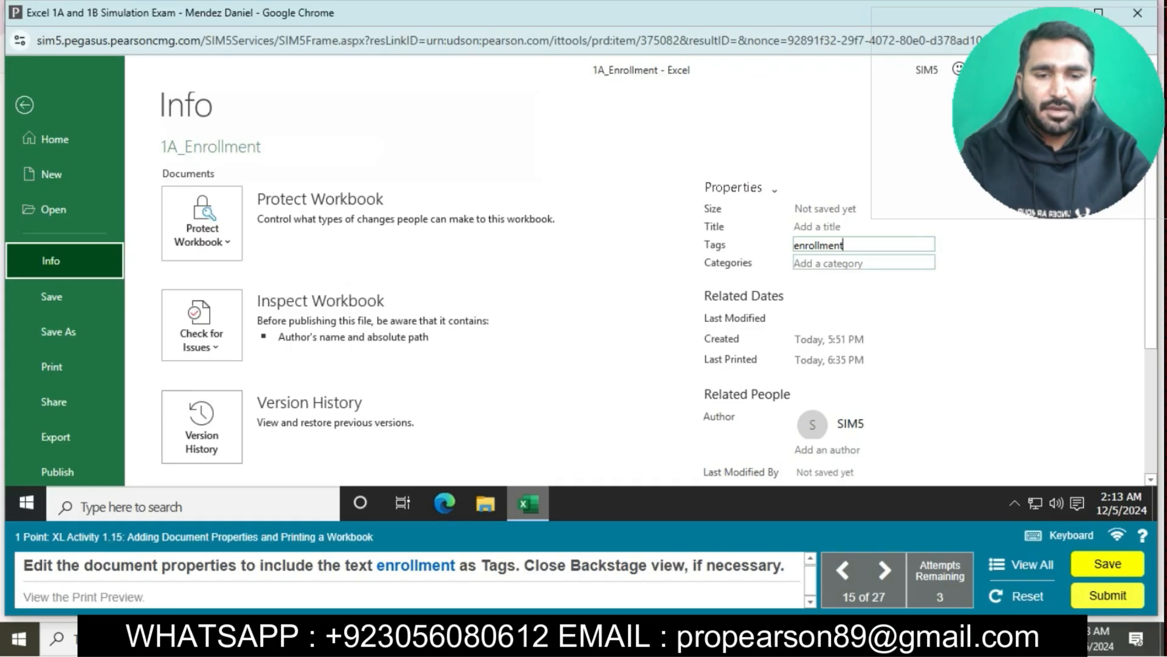
pyautogui.click(24, 105)
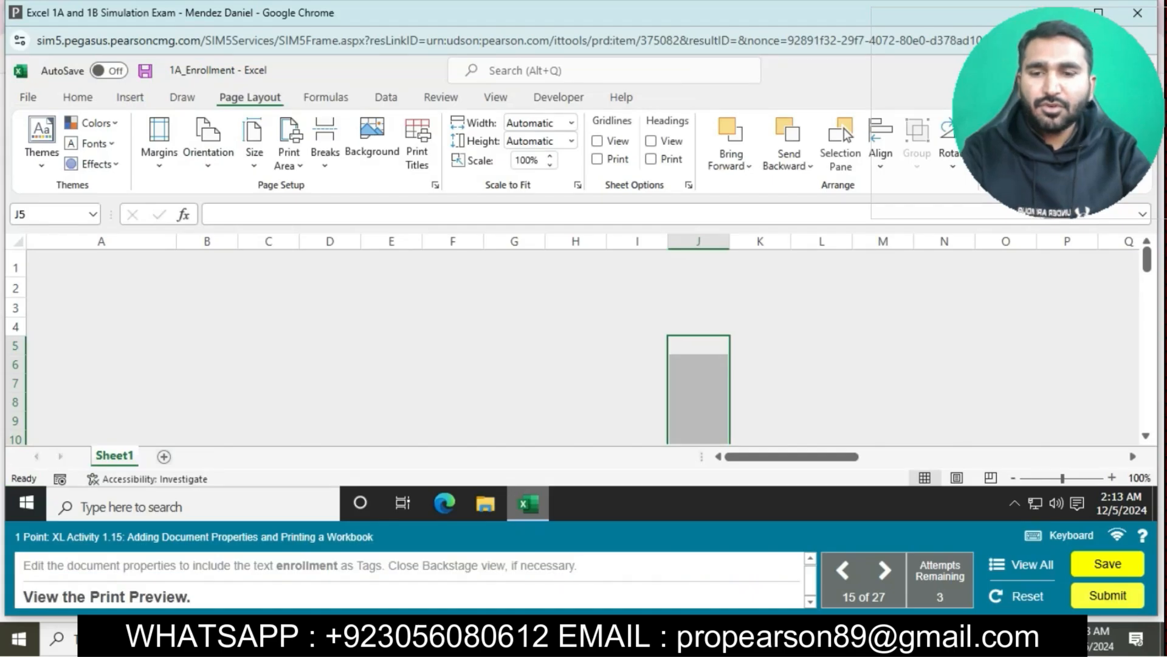
# Step: View the worksheet's Print Preview through the Page Setup dialog
pyautogui.hotkey('alt', 'w')
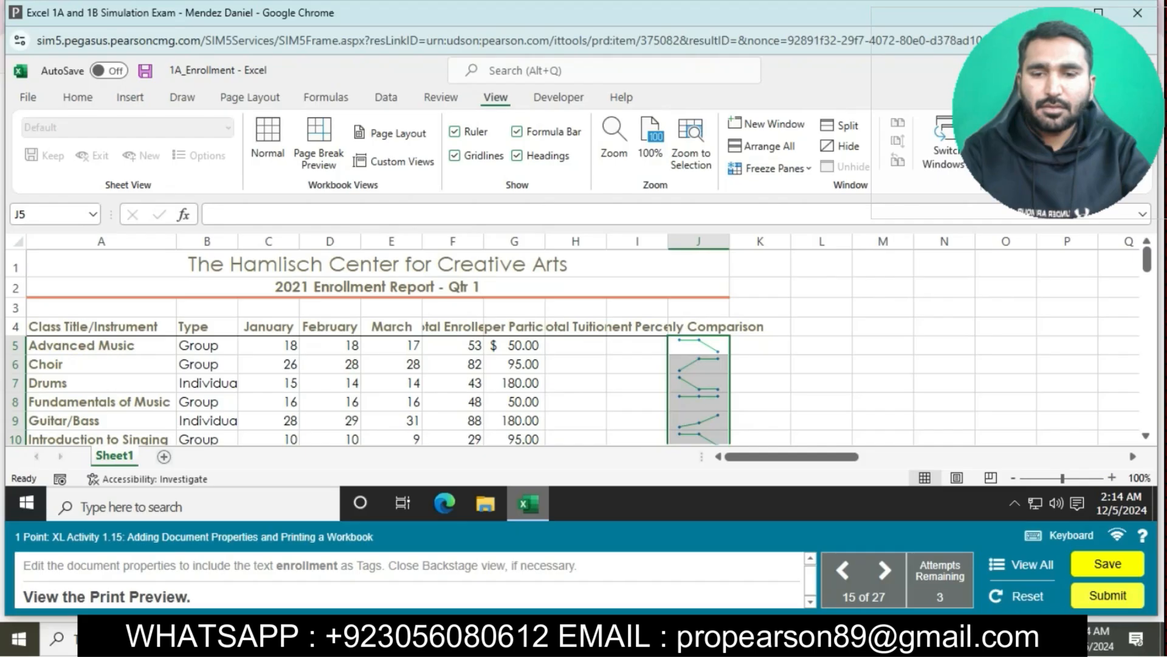
pyautogui.click(441, 98)
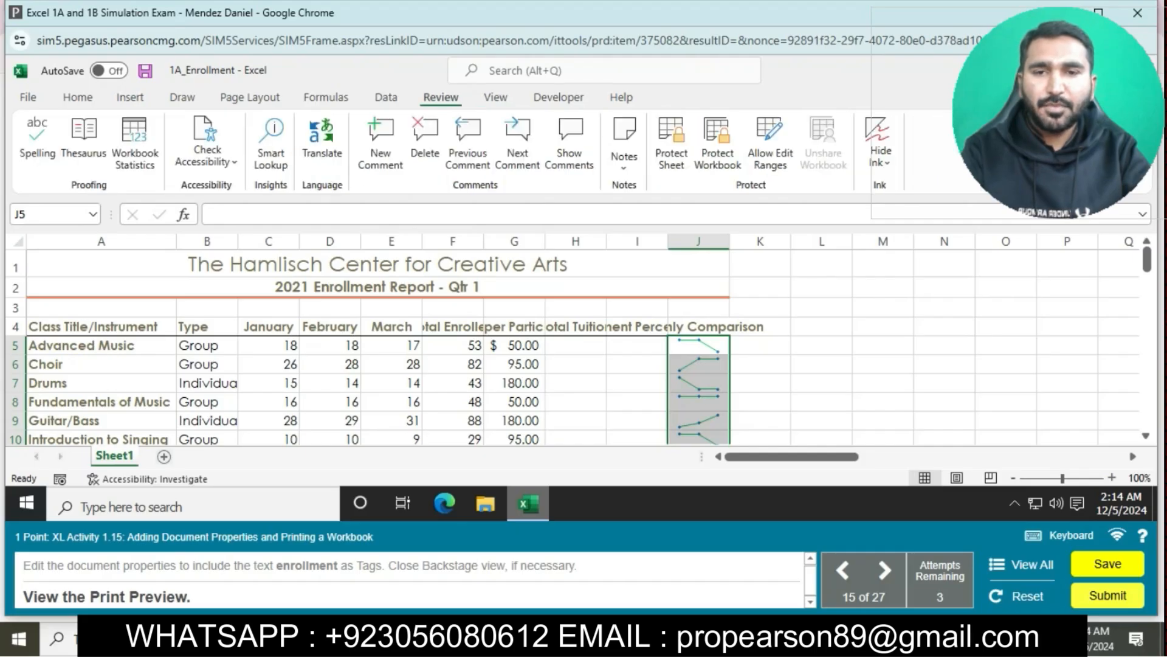
pyautogui.click(250, 97)
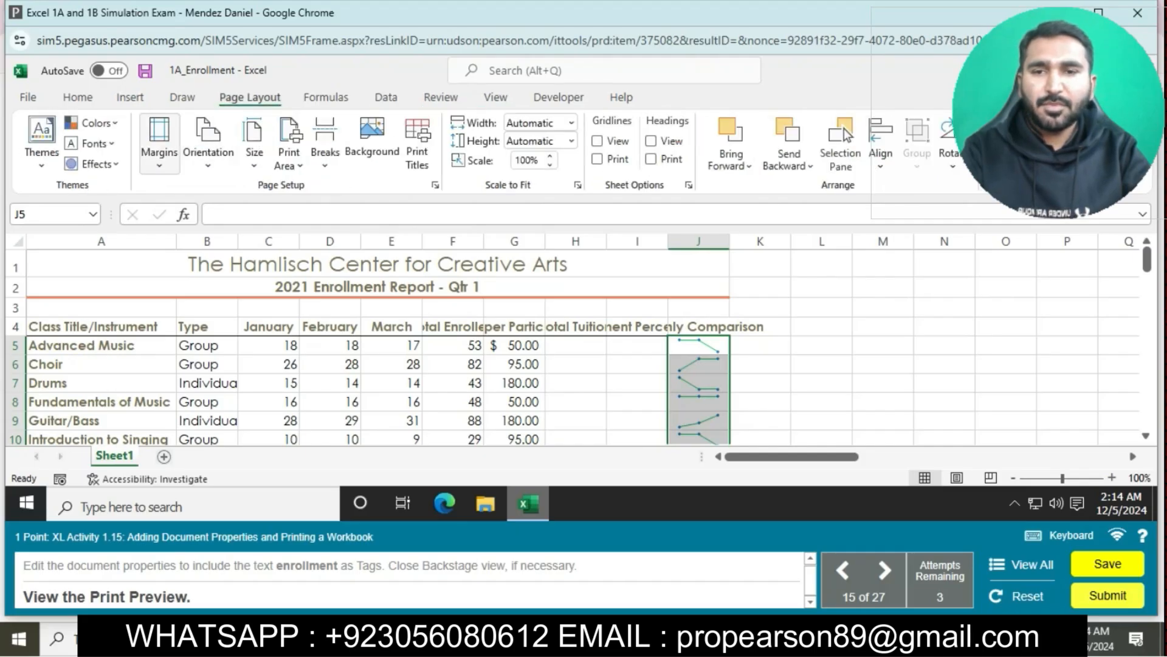
pyautogui.click(159, 143)
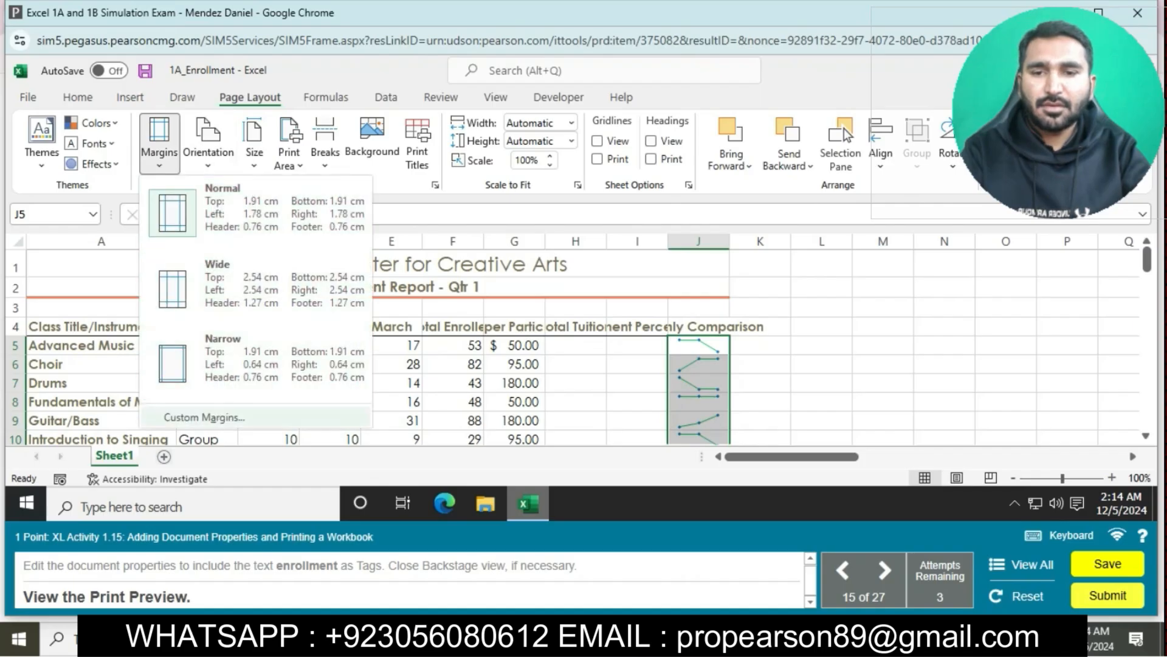
pyautogui.click(209, 417)
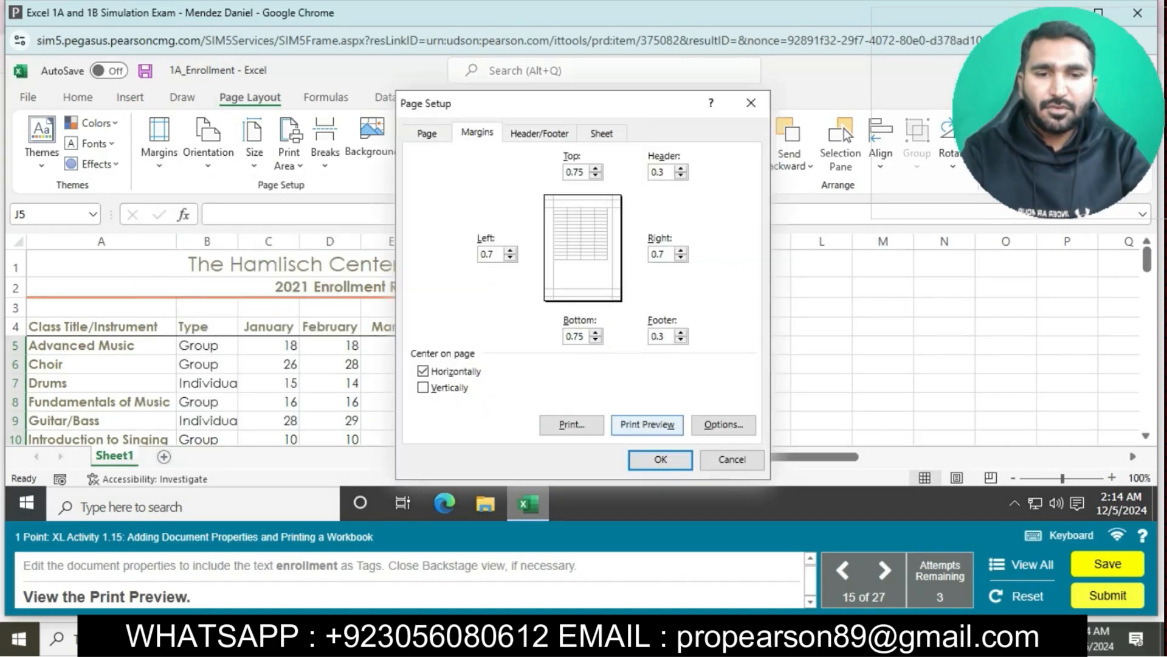
pyautogui.click(647, 424)
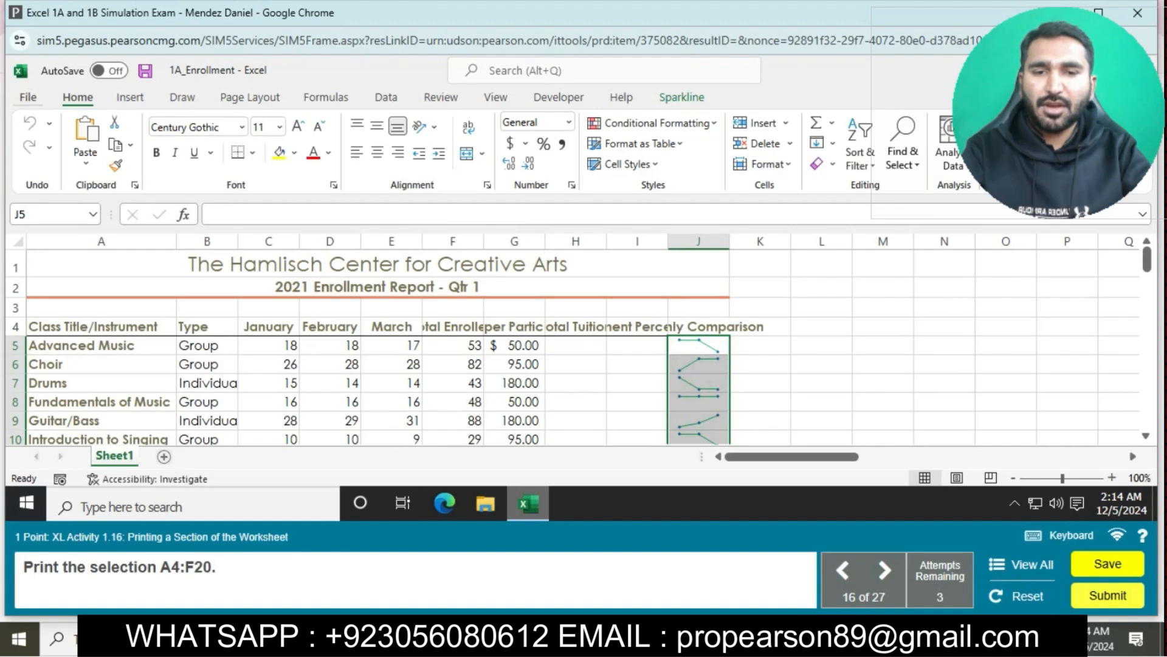
# Step: Select the range A4:F20 and try to set it as the worksheet's print area
pyautogui.click(250, 97)
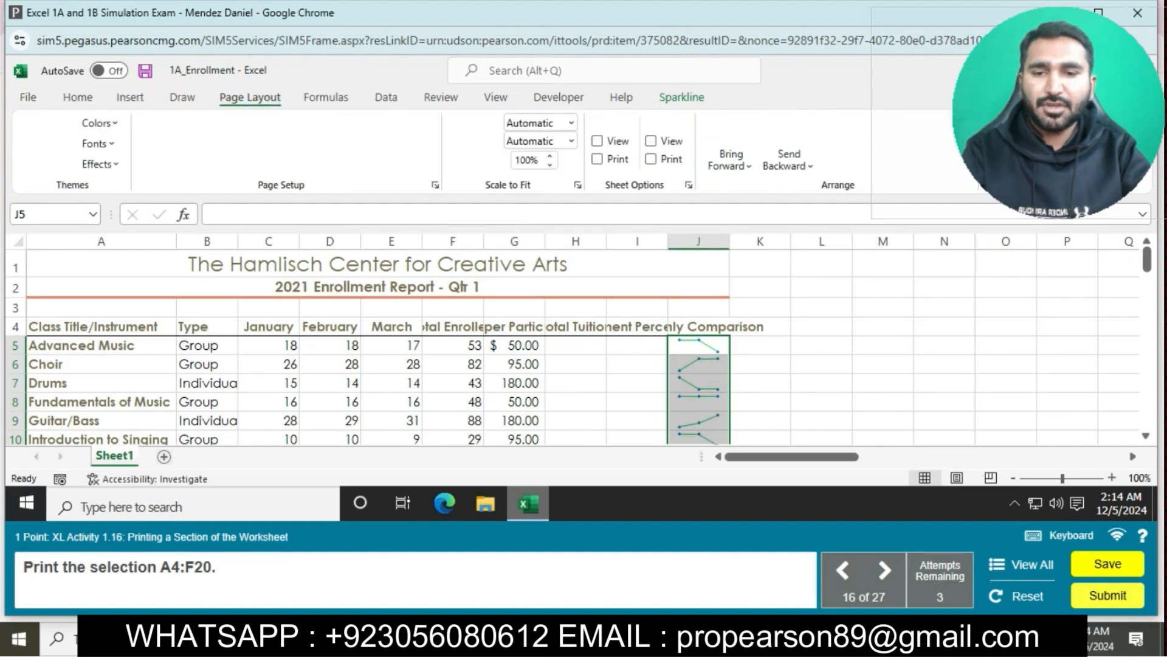
pyautogui.click(495, 97)
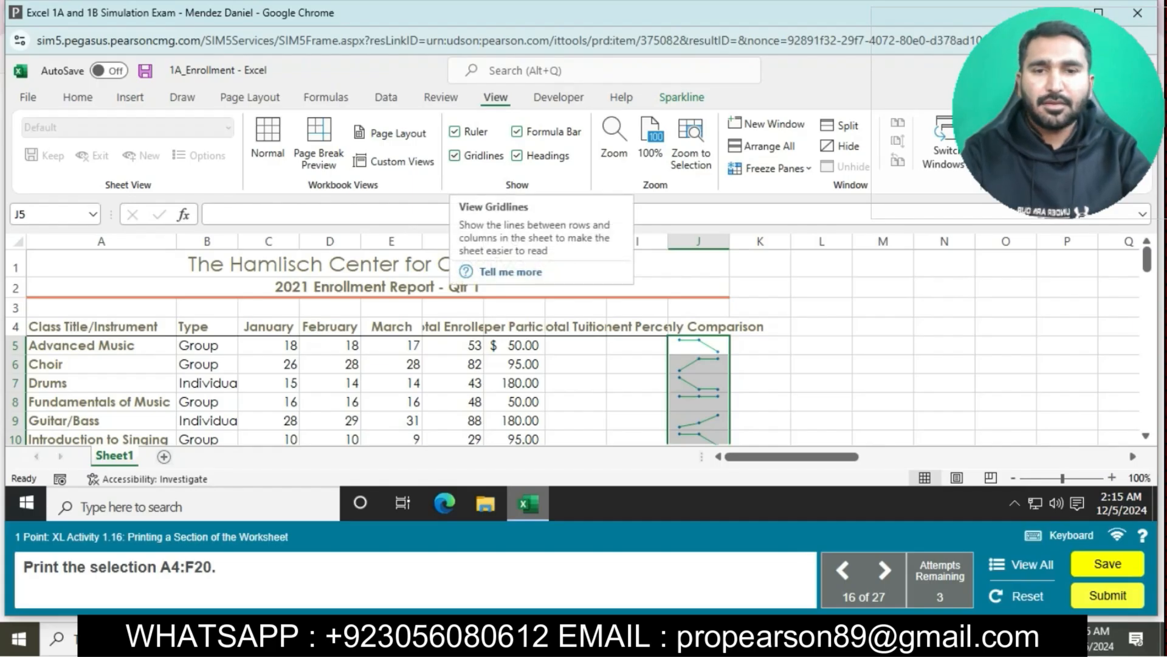
pyautogui.click(250, 98)
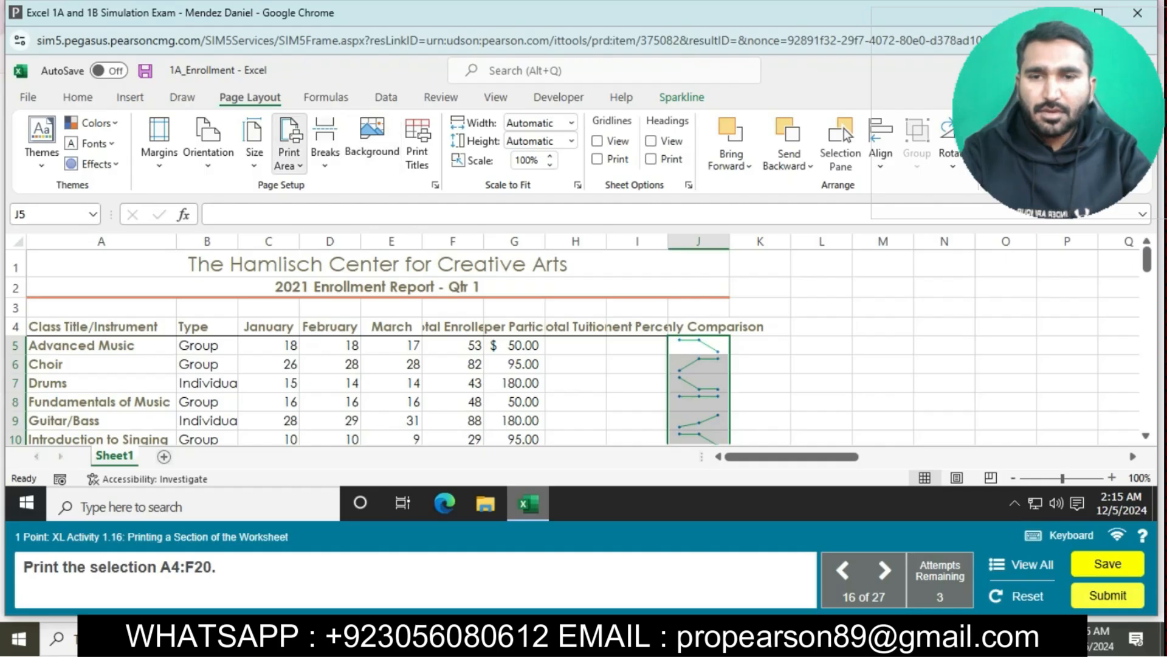
pyautogui.click(289, 157)
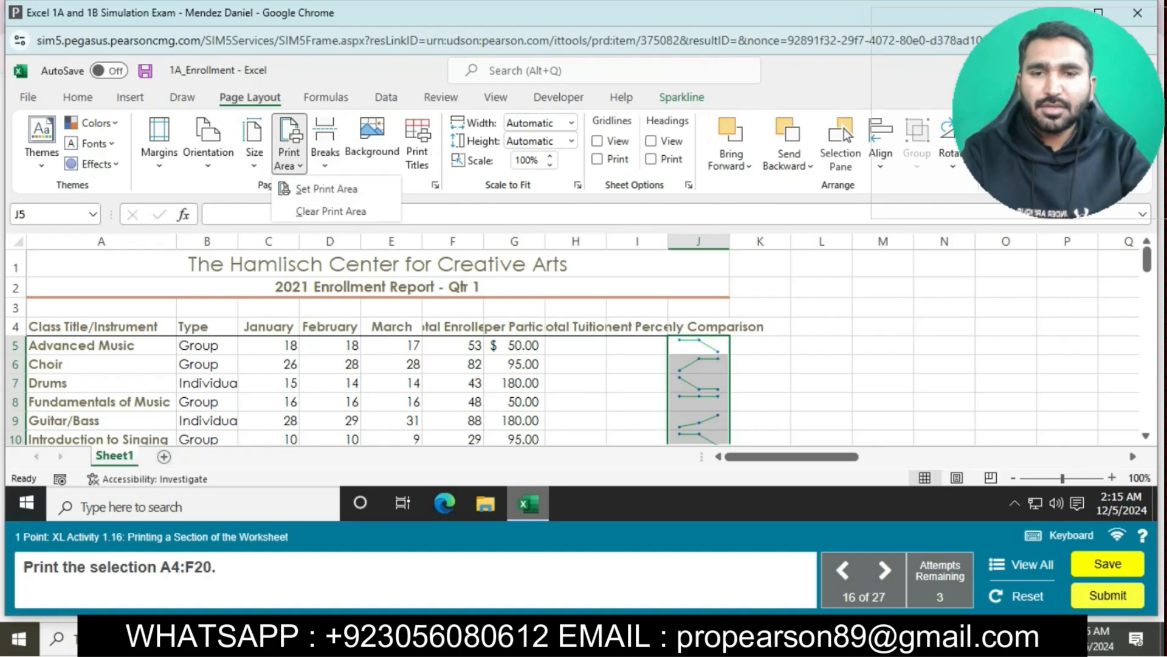
pyautogui.click(100, 326)
pyautogui.moveTo(101, 327); pyautogui.dragTo(453, 428)
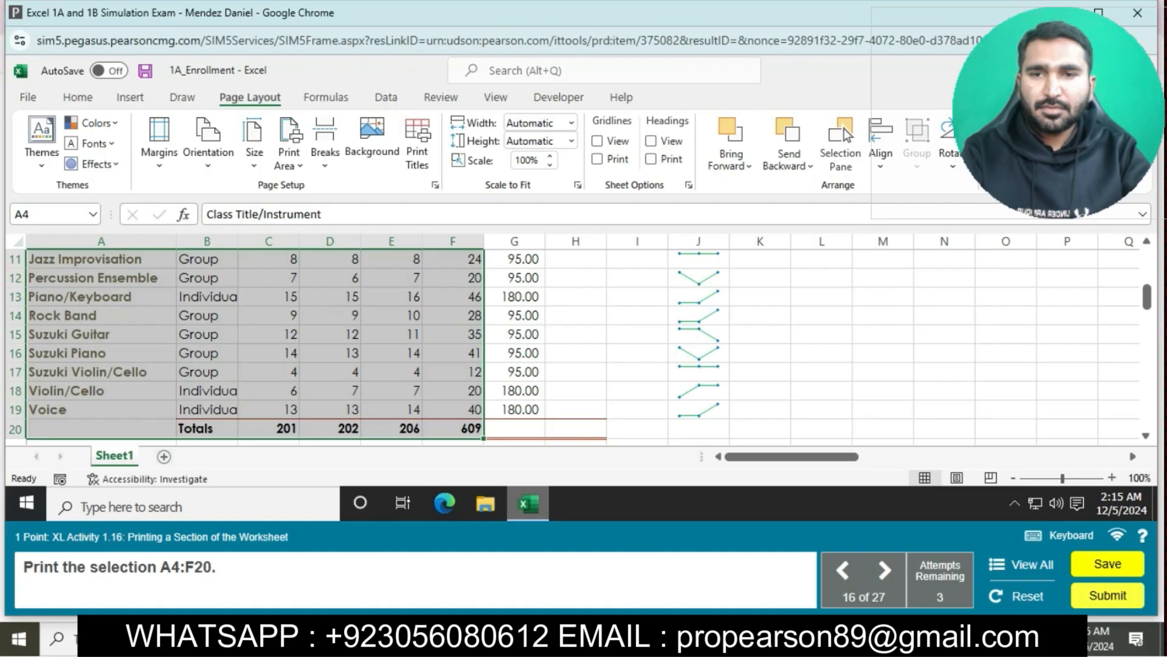
pyautogui.click(289, 159)
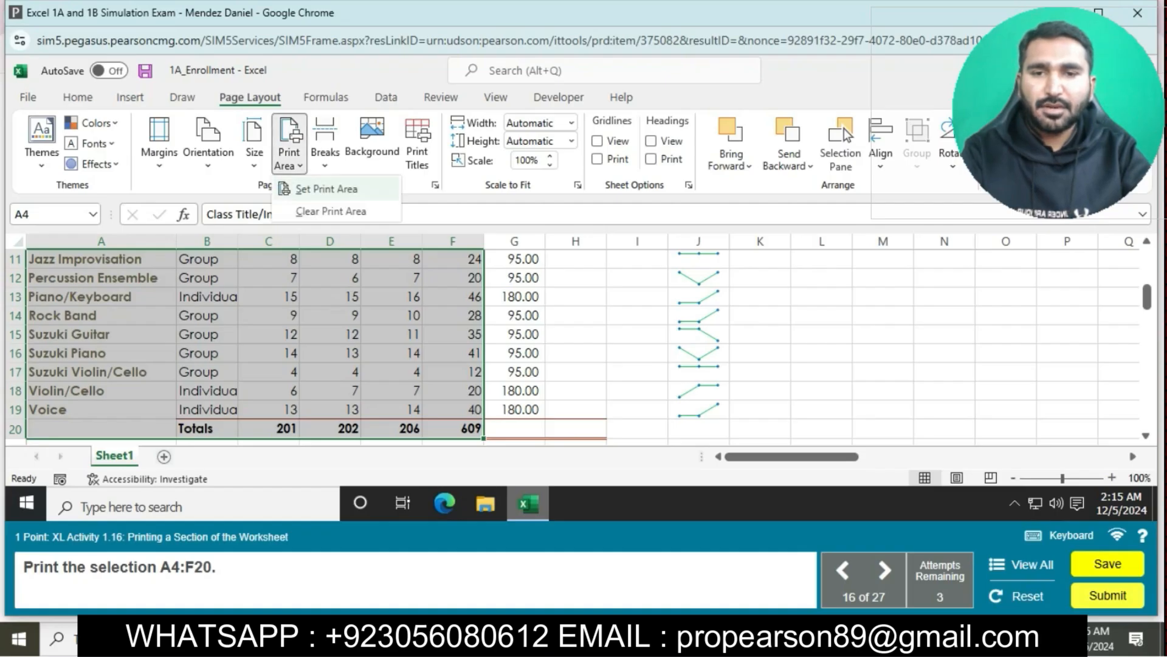
pyautogui.click(326, 189)
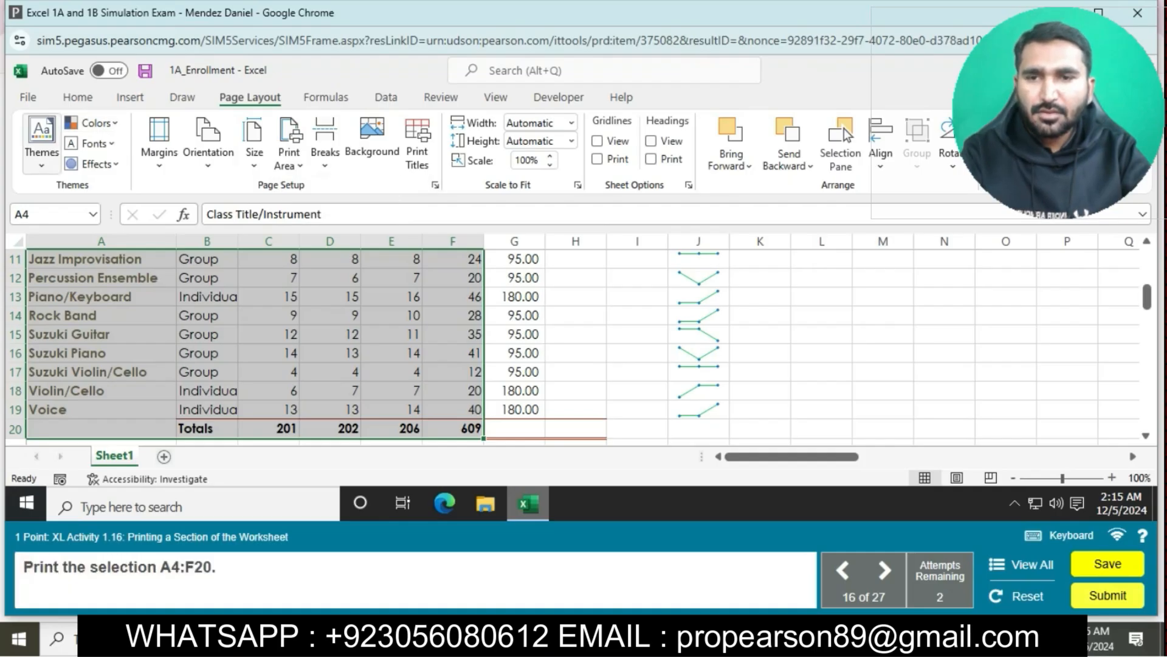
pyautogui.click(28, 98)
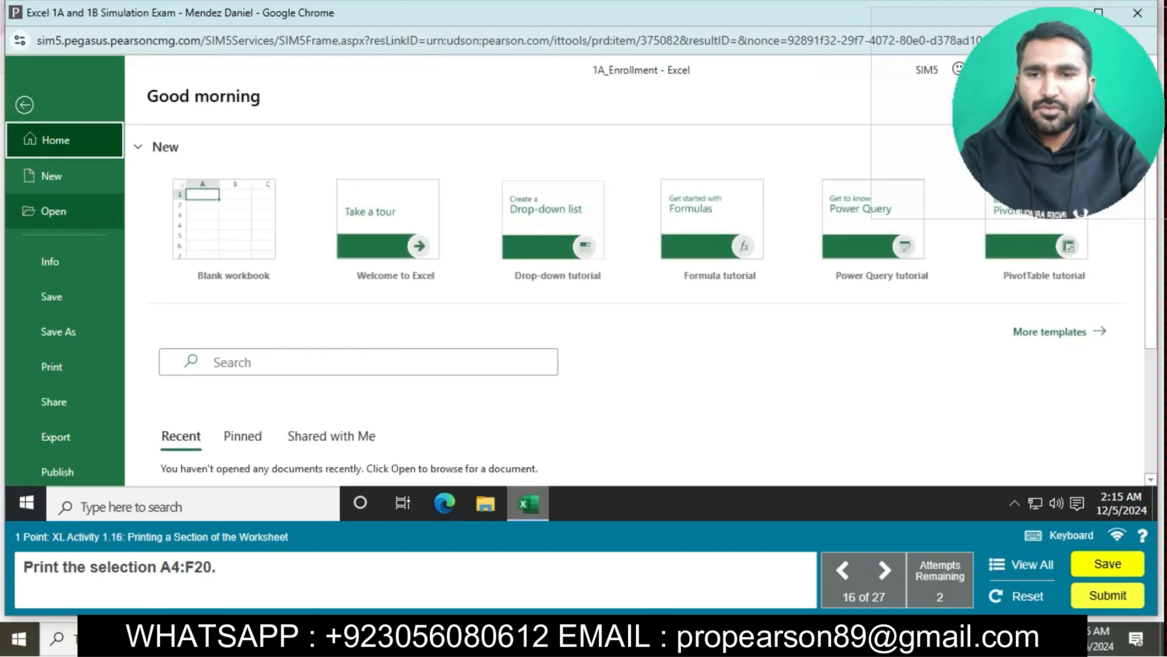
pyautogui.click(51, 261)
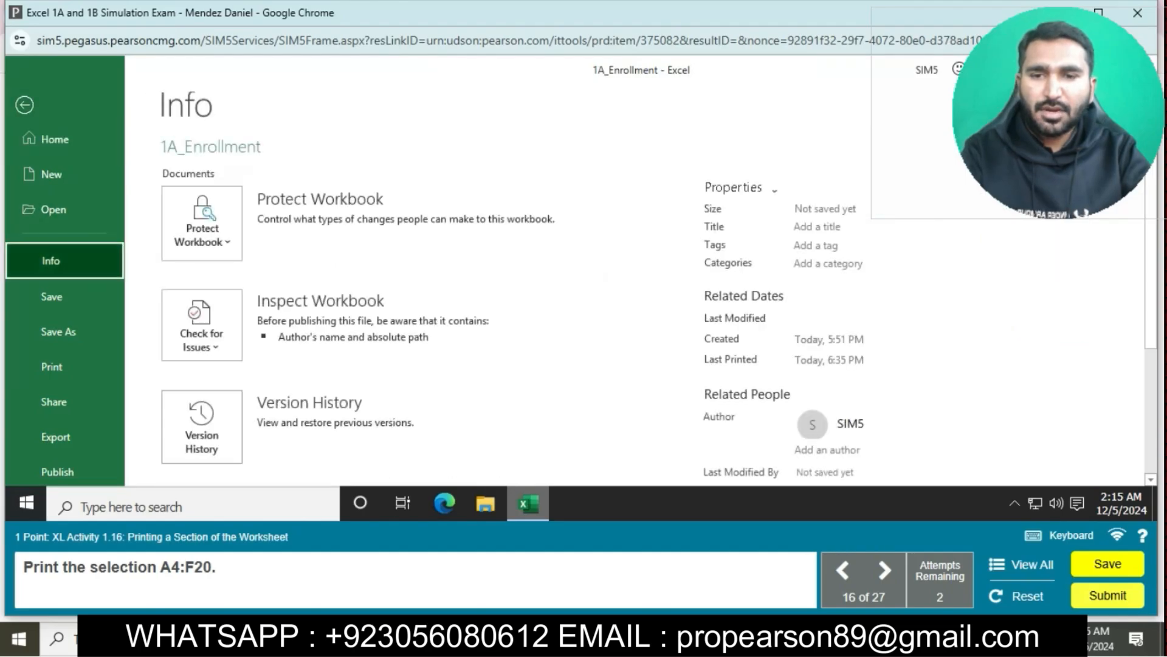
pyautogui.click(53, 365)
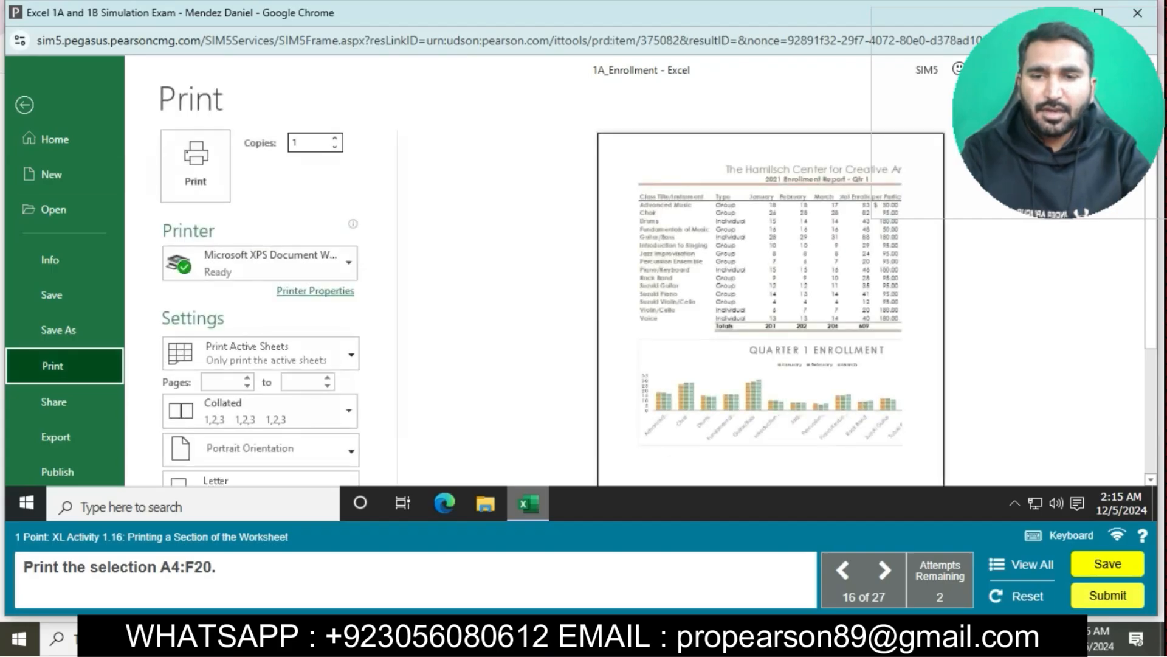
pyautogui.press('Escape')
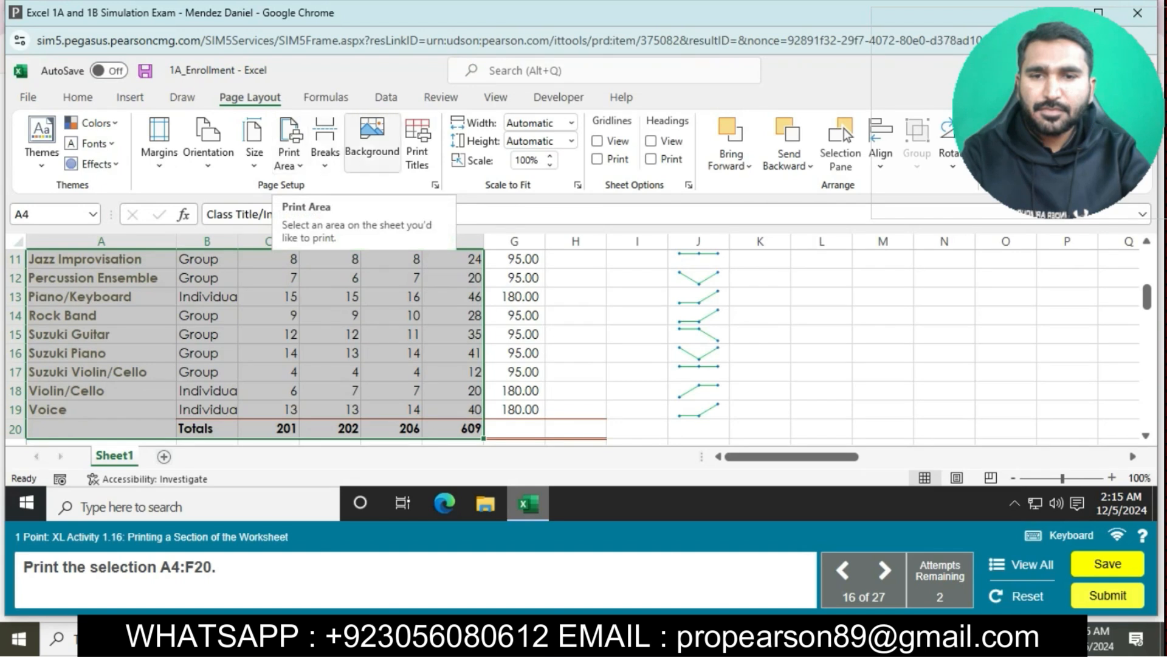
# Step: Try to print the worksheet through the Page Setup dialog and return to the sheet
pyautogui.click(435, 184)
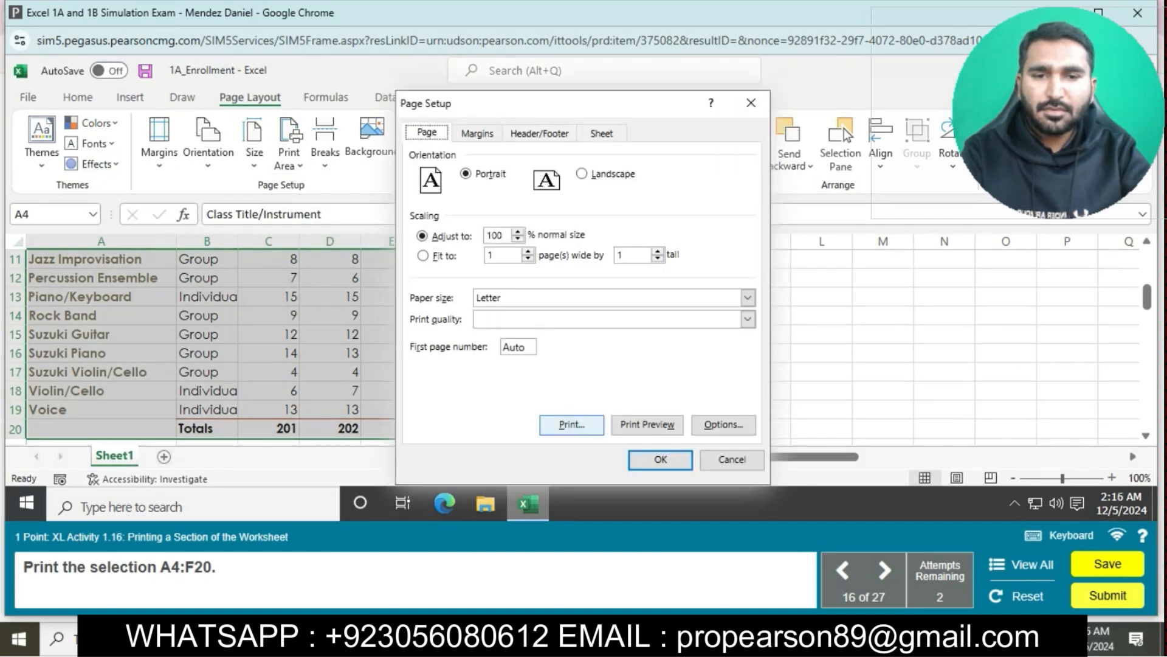
pyautogui.click(571, 424)
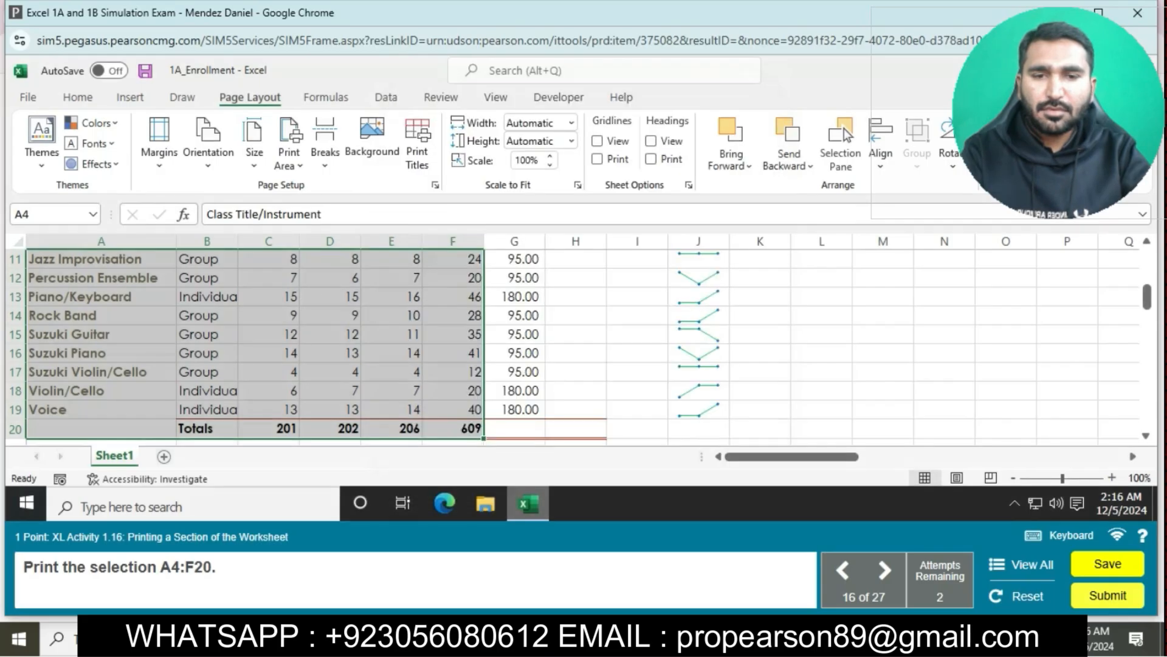
pyautogui.click(195, 165)
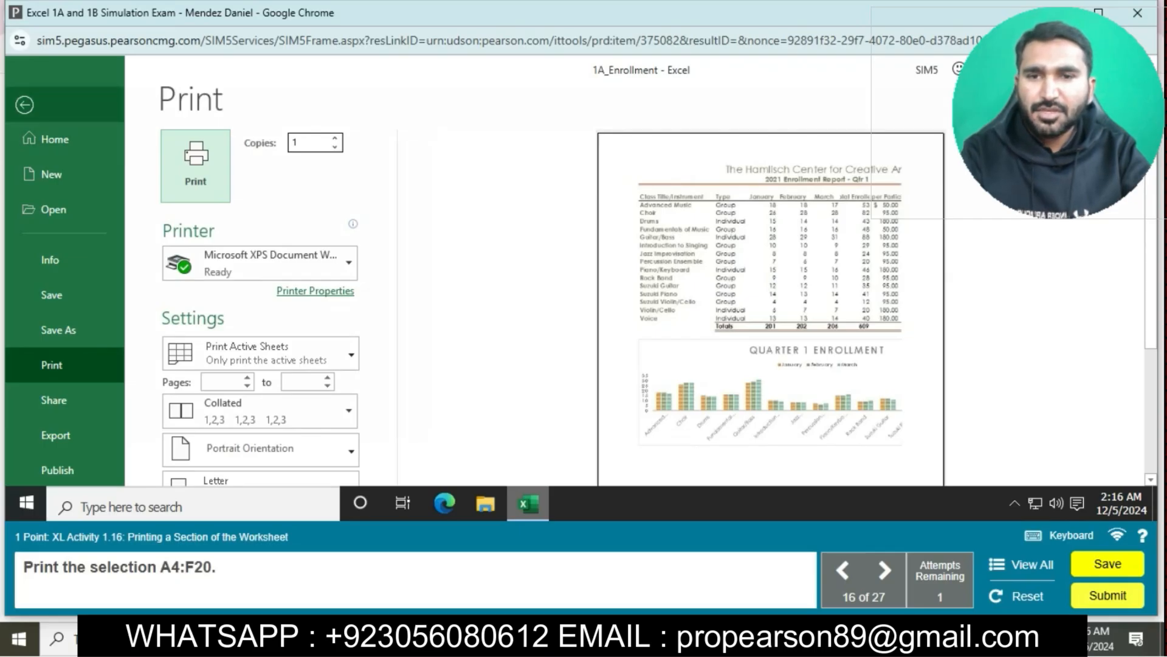
pyautogui.click(24, 104)
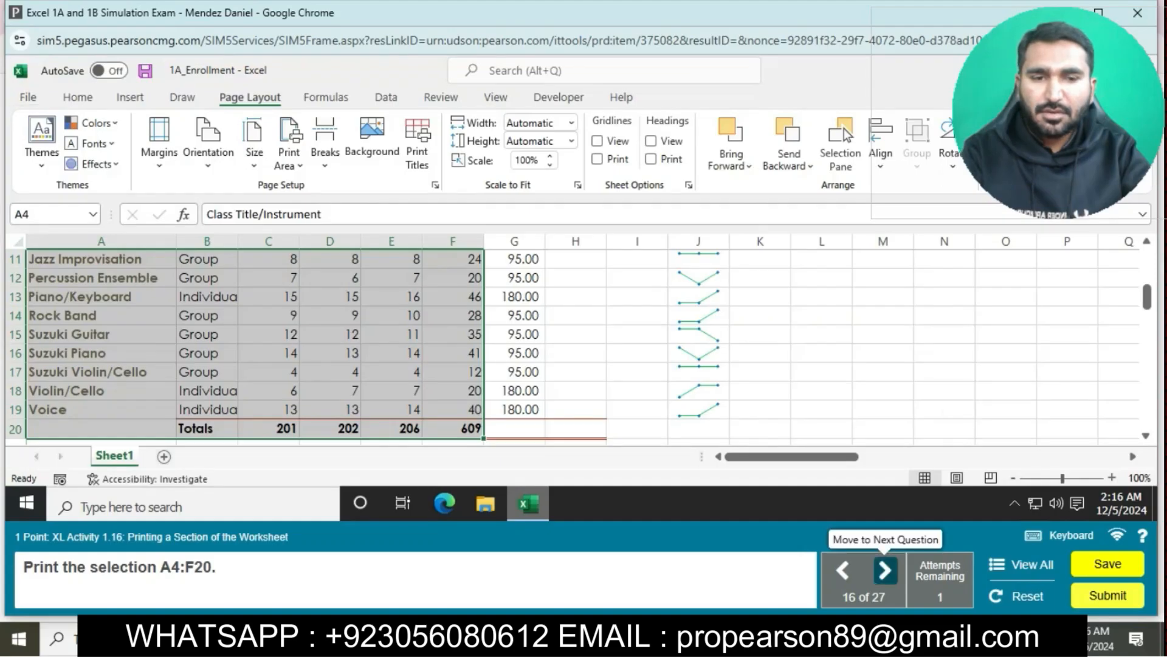
# Step: Move on to question 17 and display the formulas in the worksheet
pyautogui.click(884, 571)
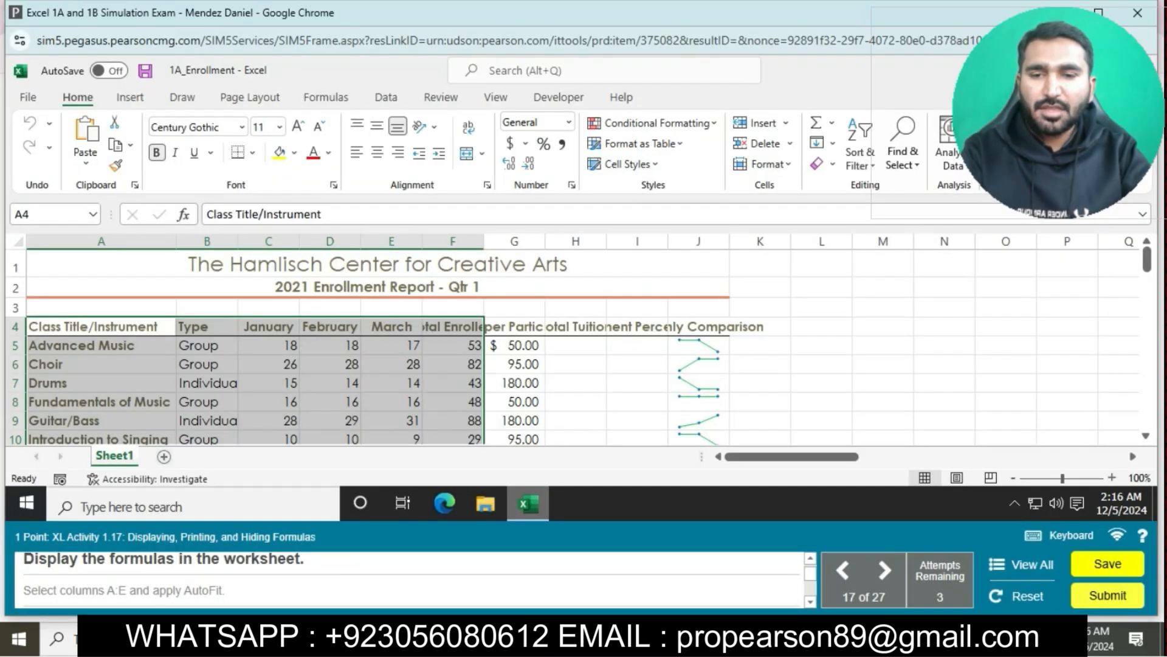
pyautogui.click(326, 98)
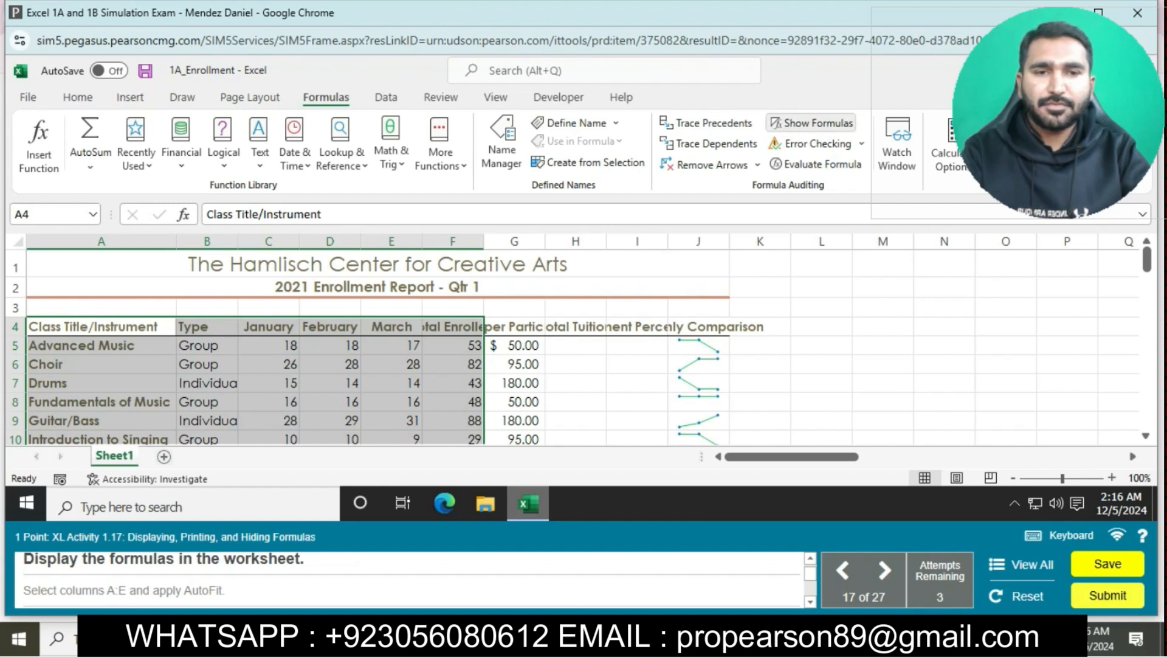
pyautogui.click(812, 123)
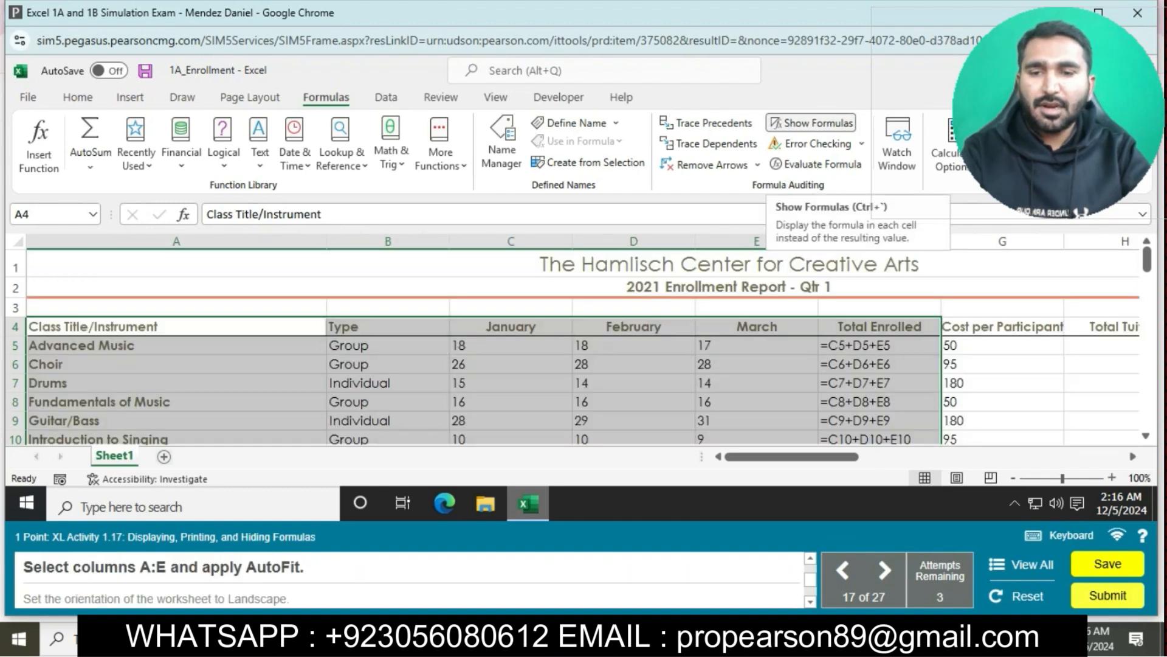
# Step: Select columns A:E and AutoFit their column width
pyautogui.moveTo(176, 241); pyautogui.dragTo(757, 242)
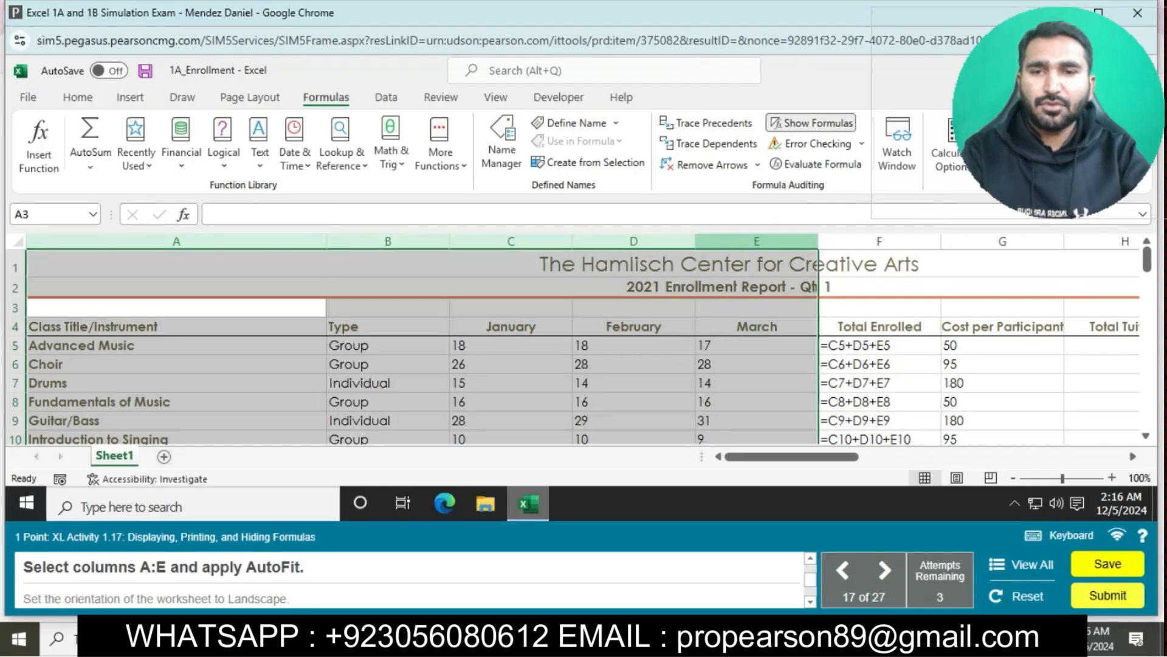
pyautogui.click(77, 97)
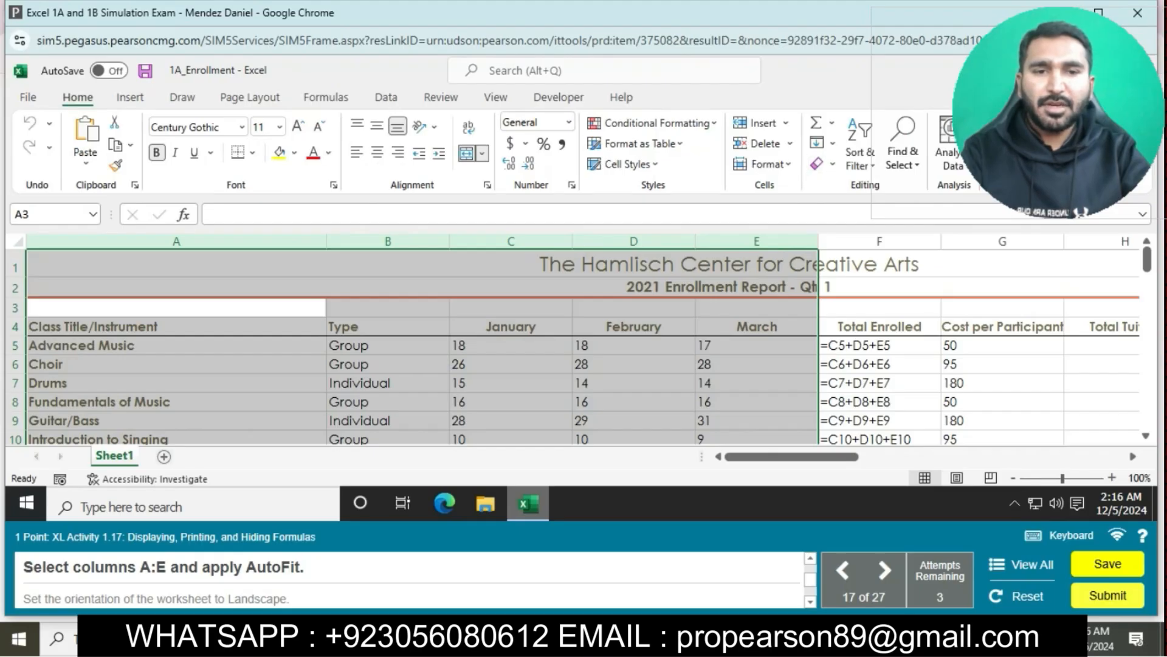
pyautogui.click(763, 164)
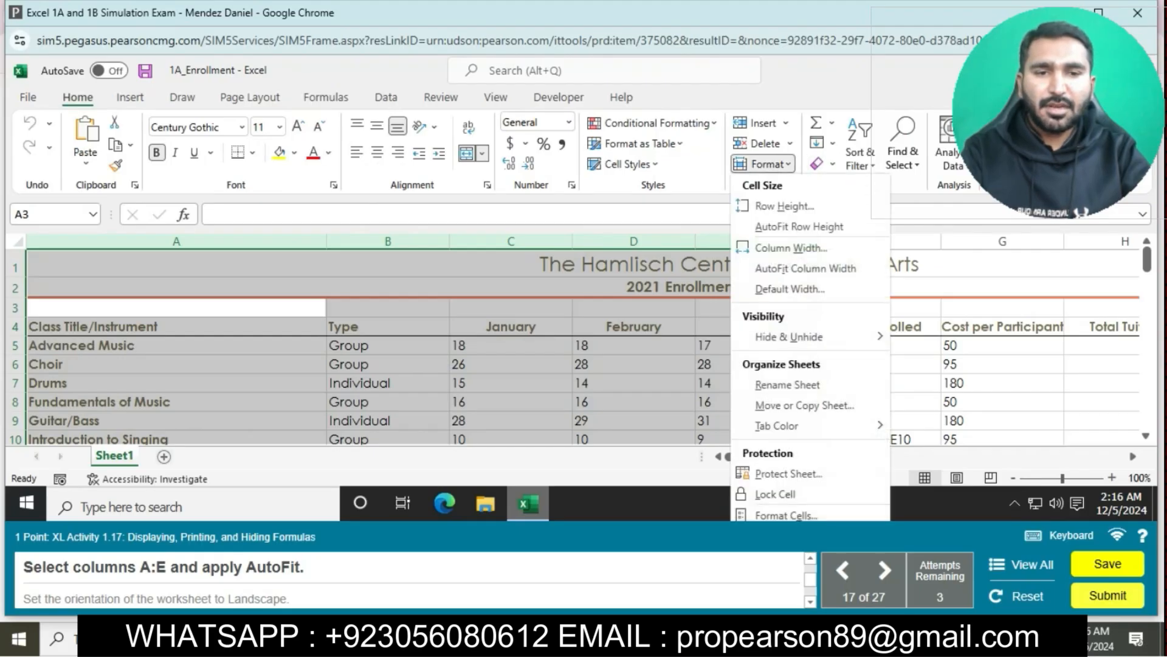
pyautogui.click(805, 268)
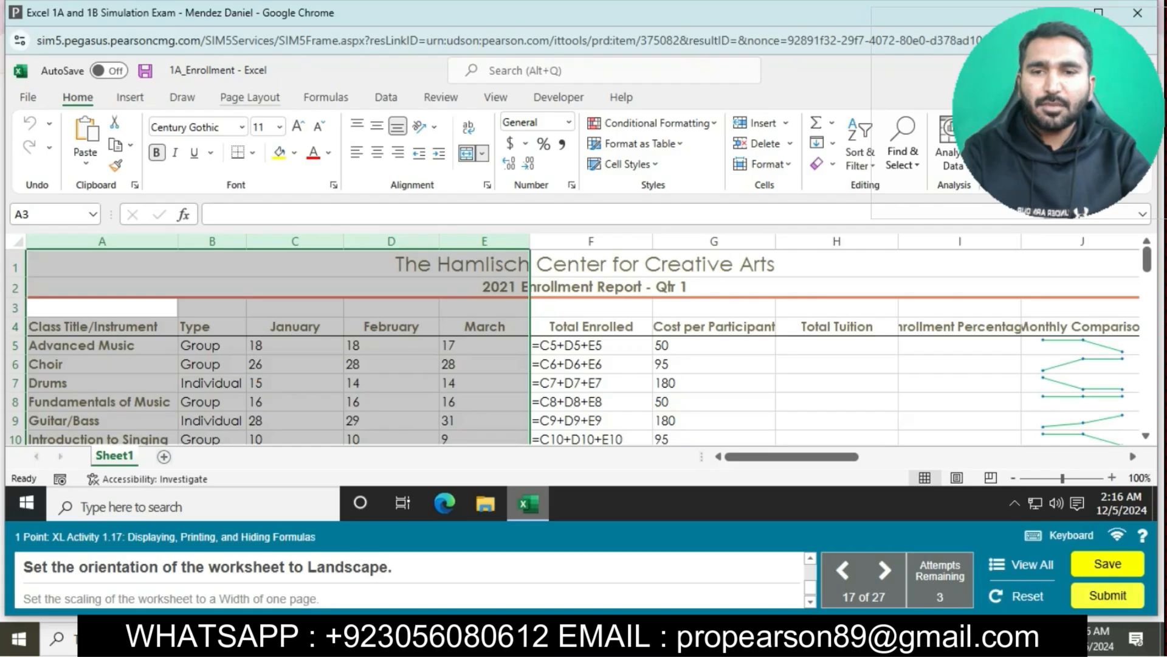
# Step: Set the worksheet's page orientation to Landscape
pyautogui.click(250, 98)
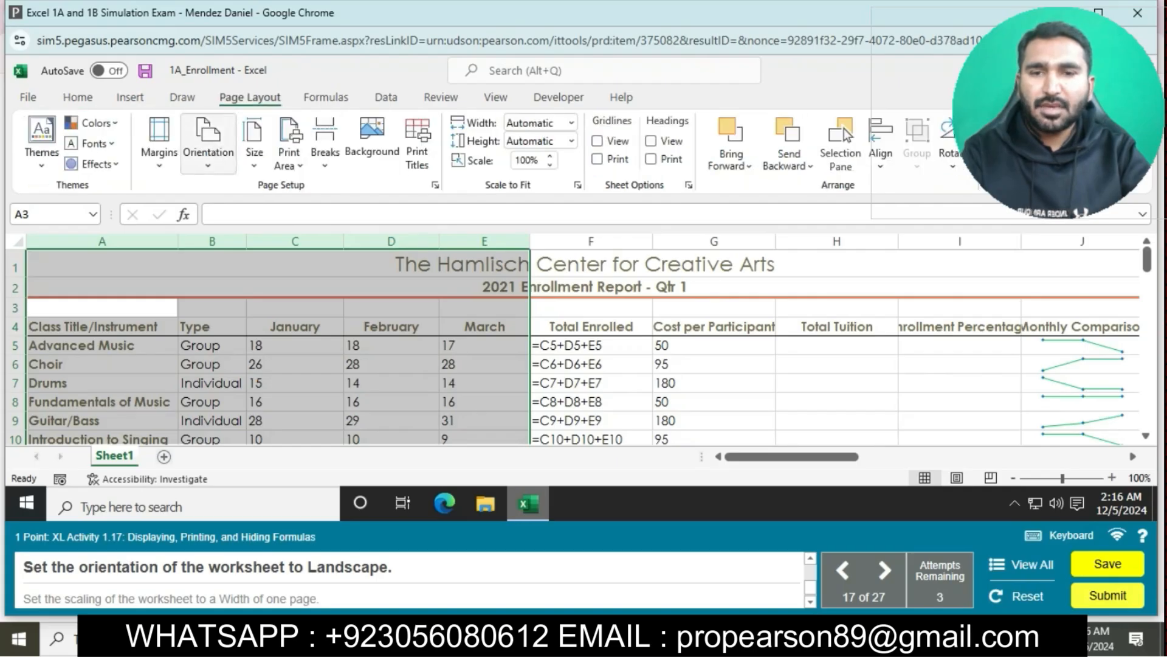
pyautogui.click(208, 146)
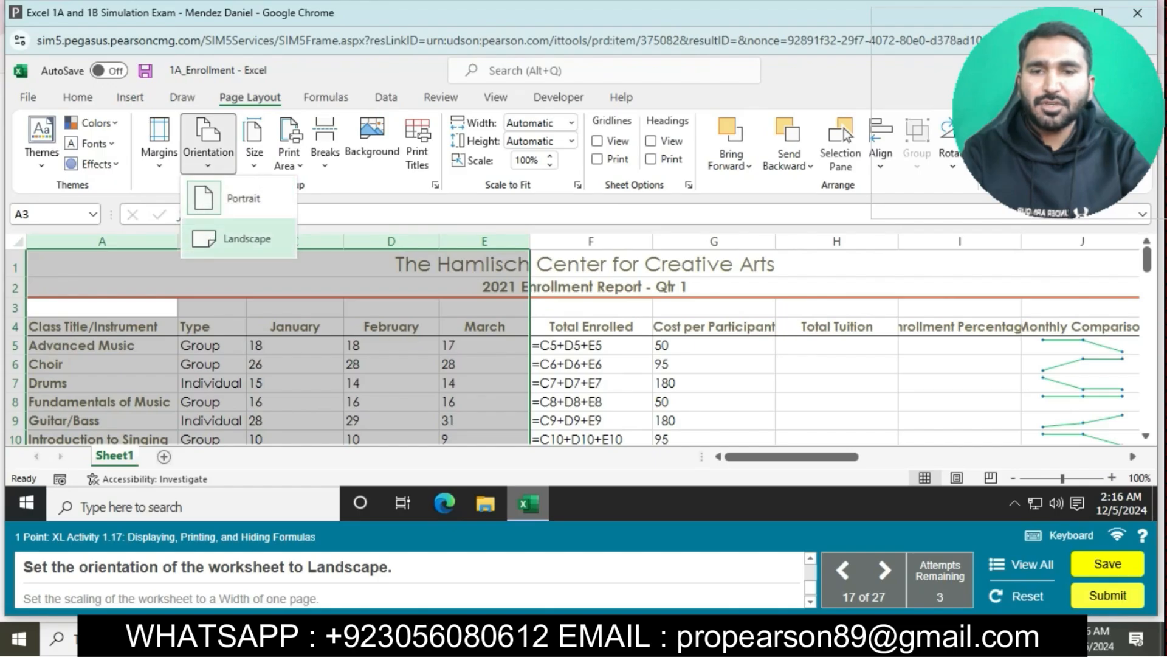
pyautogui.click(246, 238)
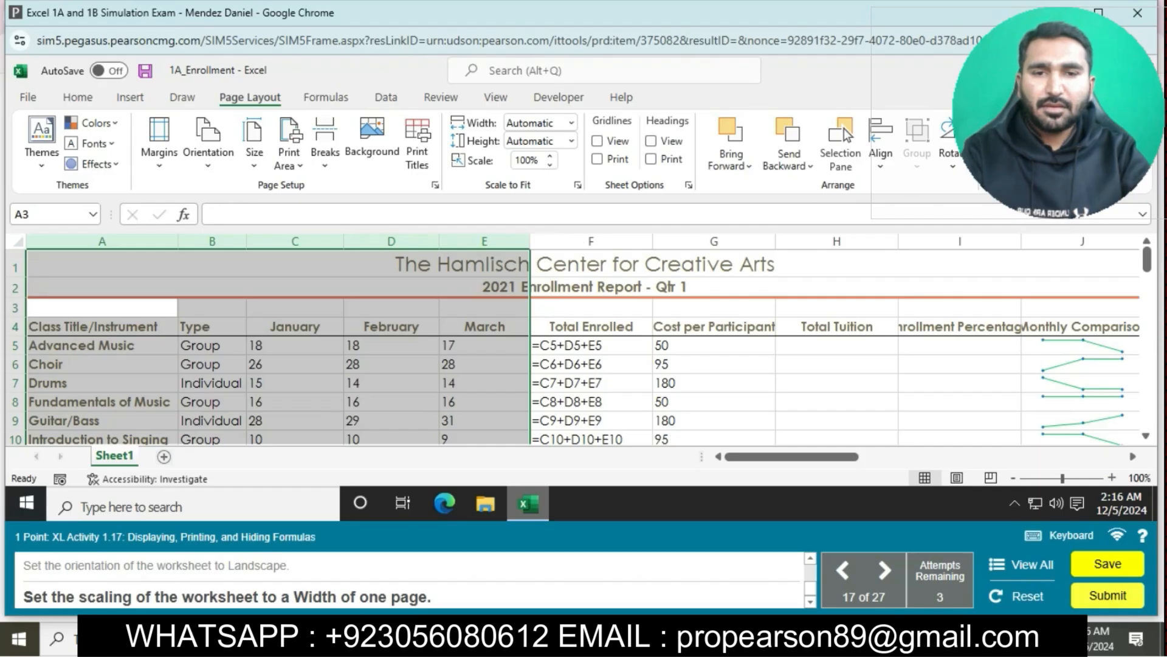
# Step: Try to scale the worksheet to fit 1 page wide by 1 tall in Page Setup, and close the dialog
pyautogui.click(578, 184)
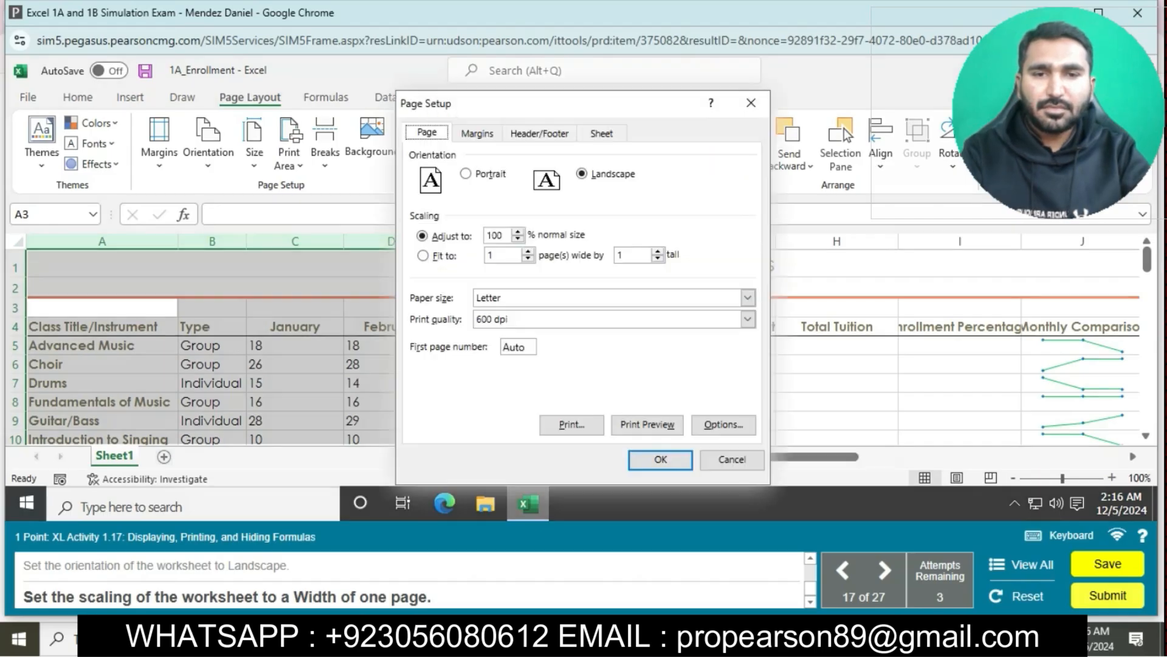
pyautogui.click(423, 256)
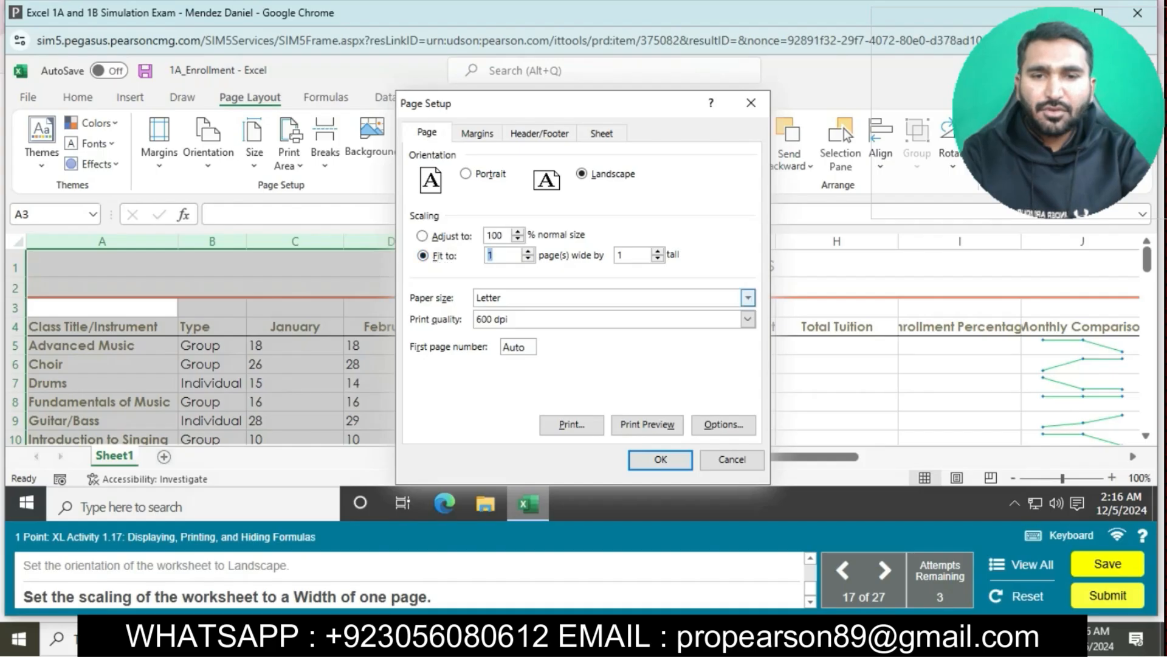
pyautogui.click(660, 459)
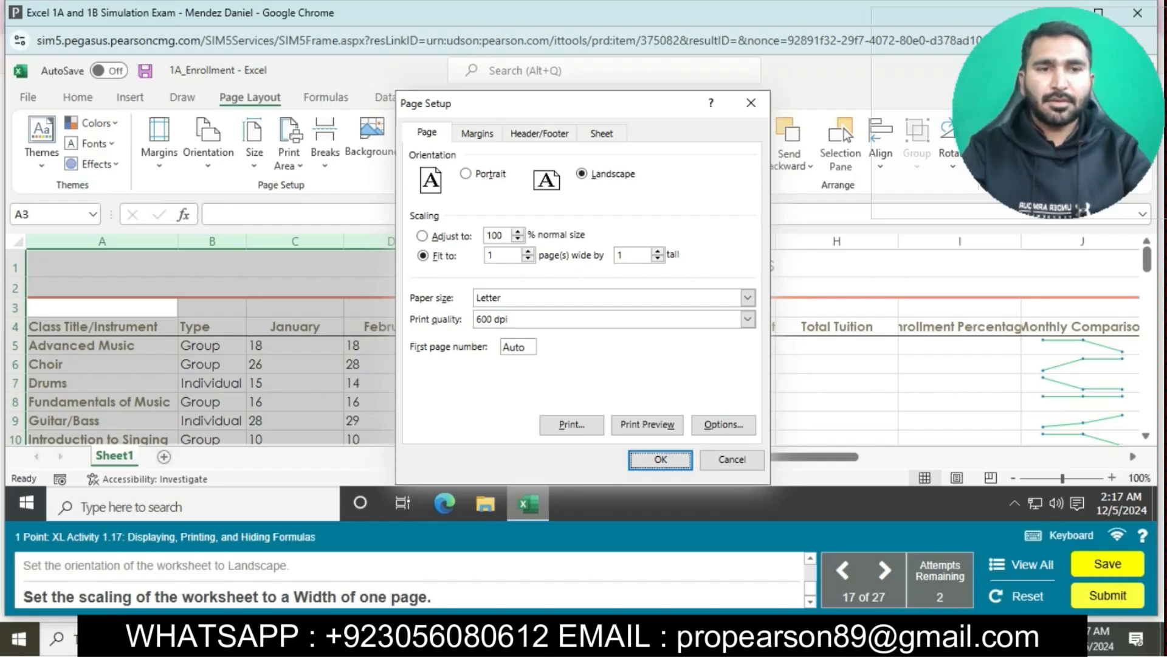
pyautogui.click(752, 104)
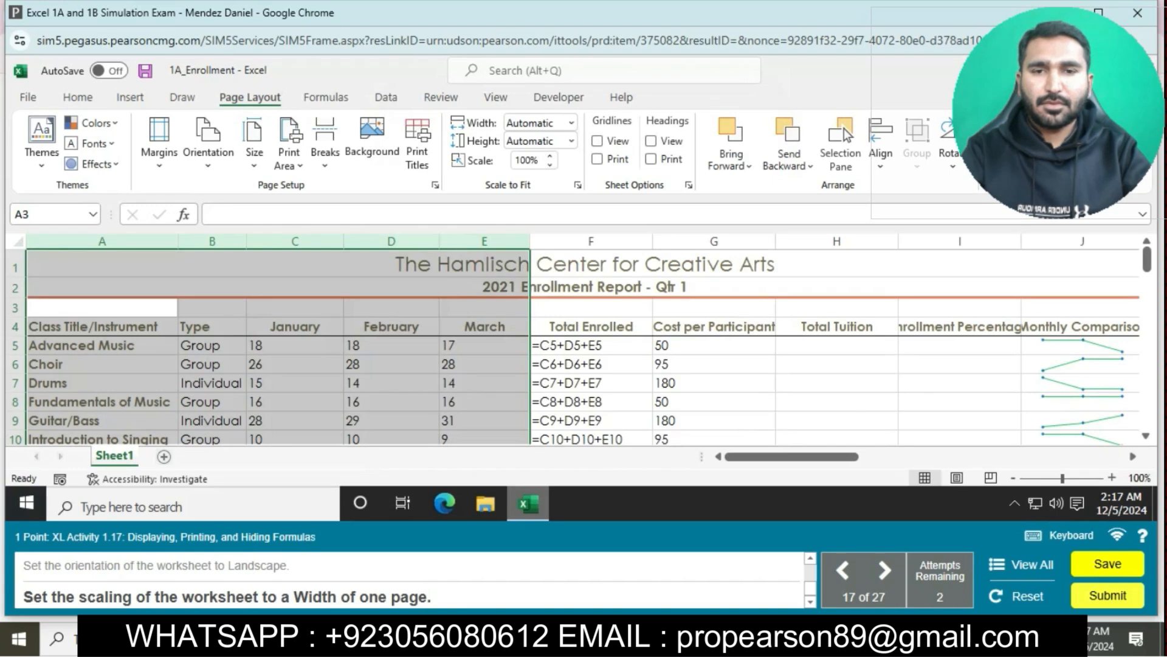
# Step: Set the worksheet's Scale to Fit width to 1 page
pyautogui.click(572, 123)
pyautogui.click(525, 164)
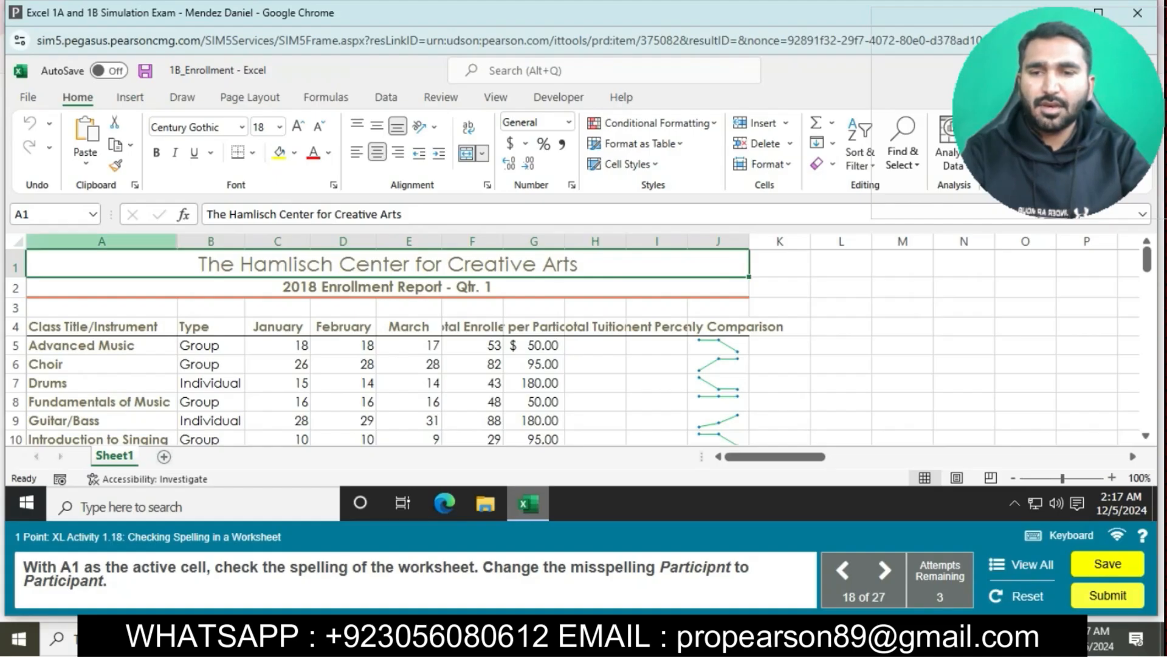
# Step: Check the spelling of the 1B_Enrollment worksheet, change all instances of Participnt to Participant, and finish the check
pyautogui.click(441, 97)
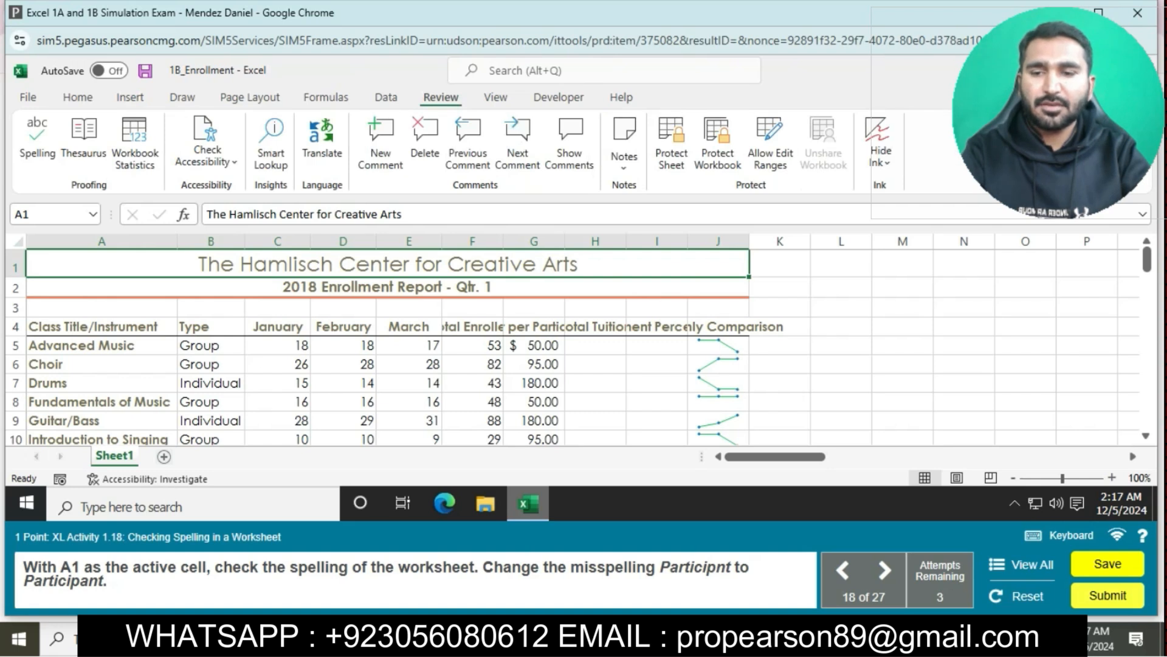
pyautogui.click(37, 139)
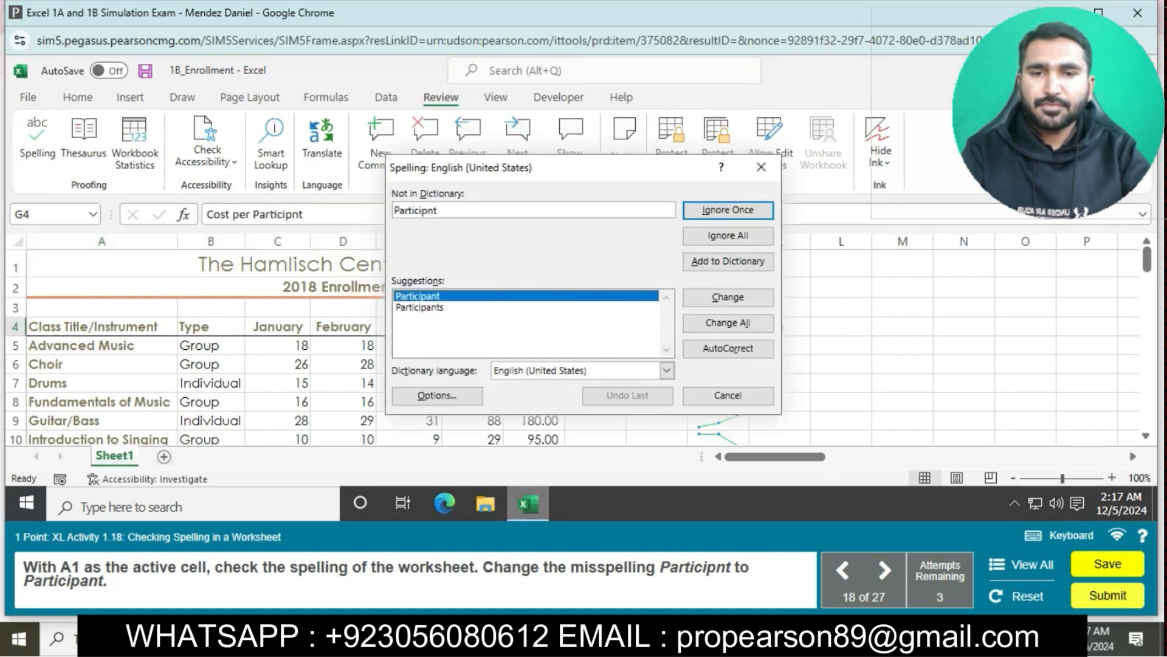
pyautogui.click(728, 323)
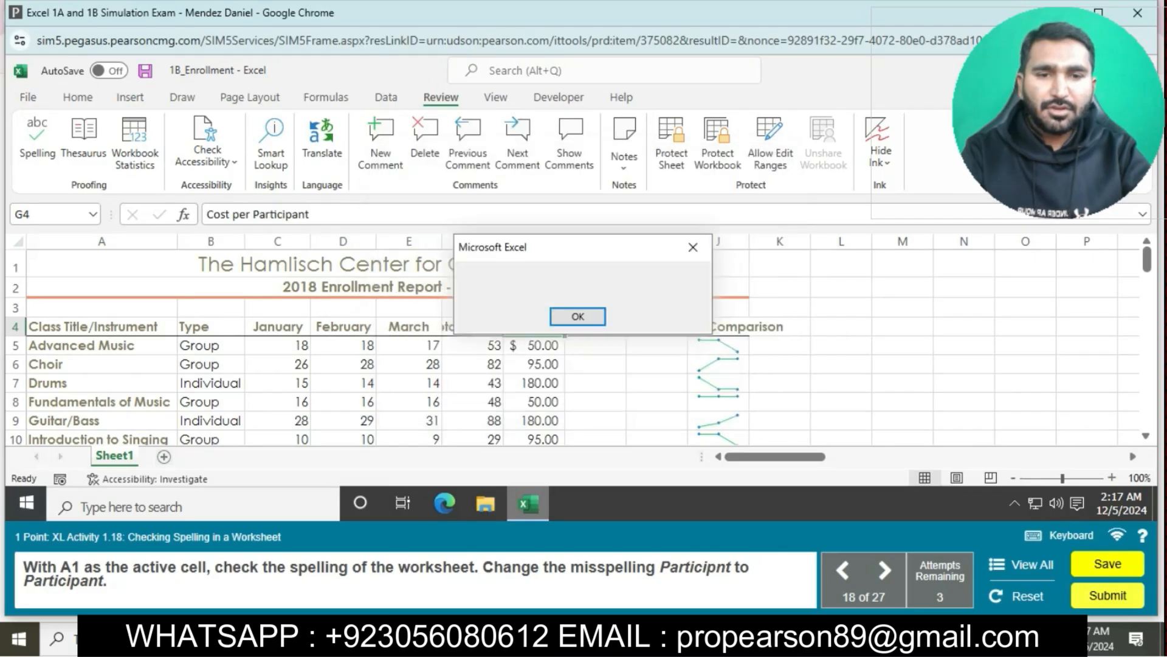
pyautogui.press('Return')
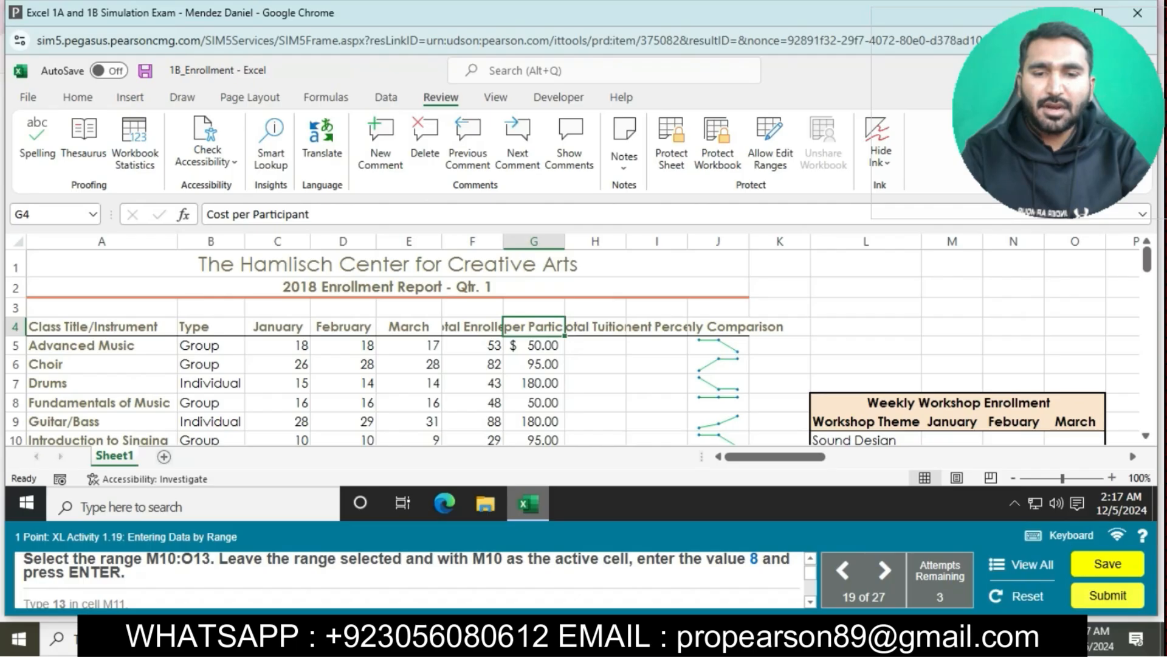
# Step: Select the range M10:O13 in the Weekly Workshop Enrollment table and enter the January values 8, 13, 6 and 7 in M10:M13
pyautogui.scroll(-1, 1146, 435)
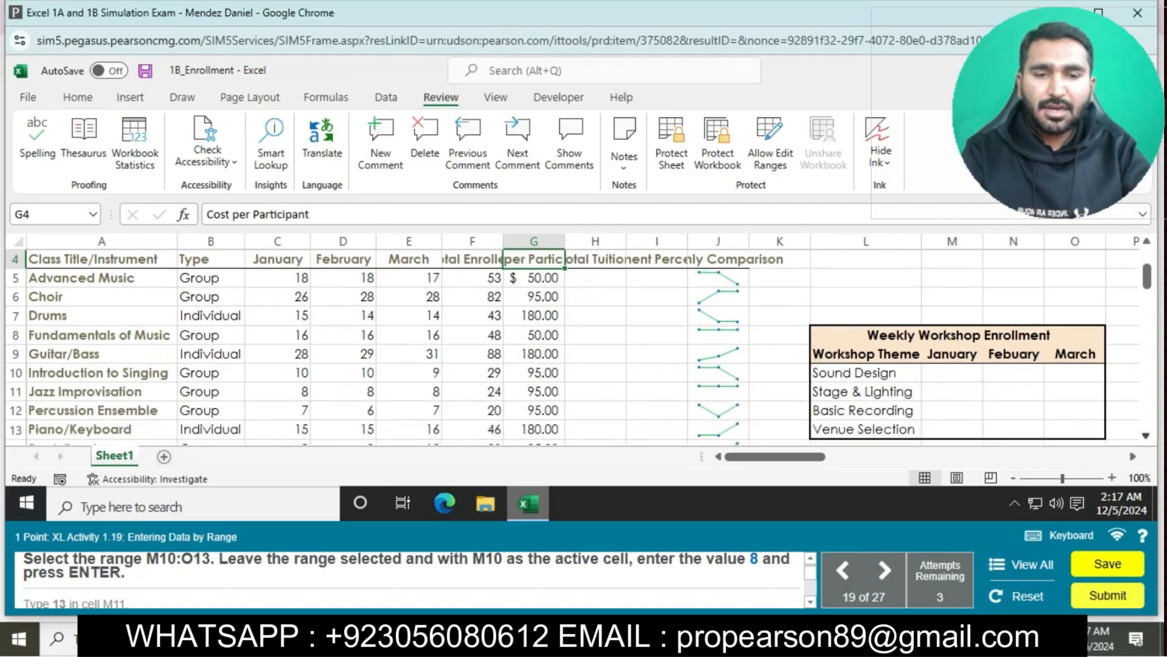
pyautogui.click(952, 372)
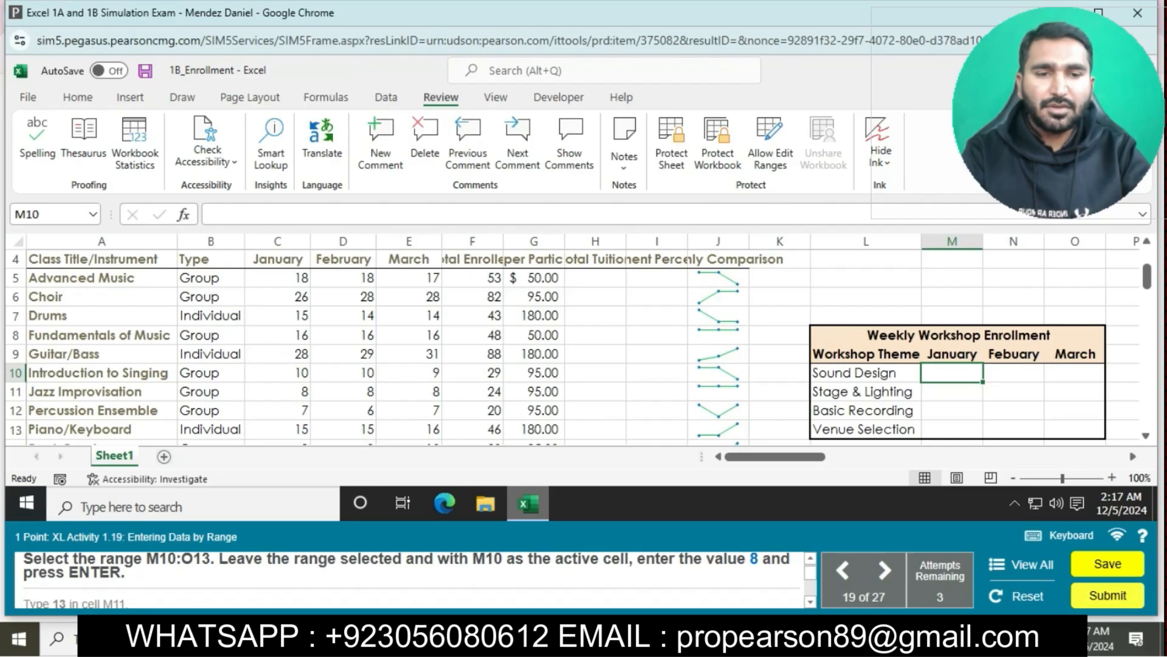
pyautogui.moveTo(952, 373); pyautogui.dragTo(1075, 429)
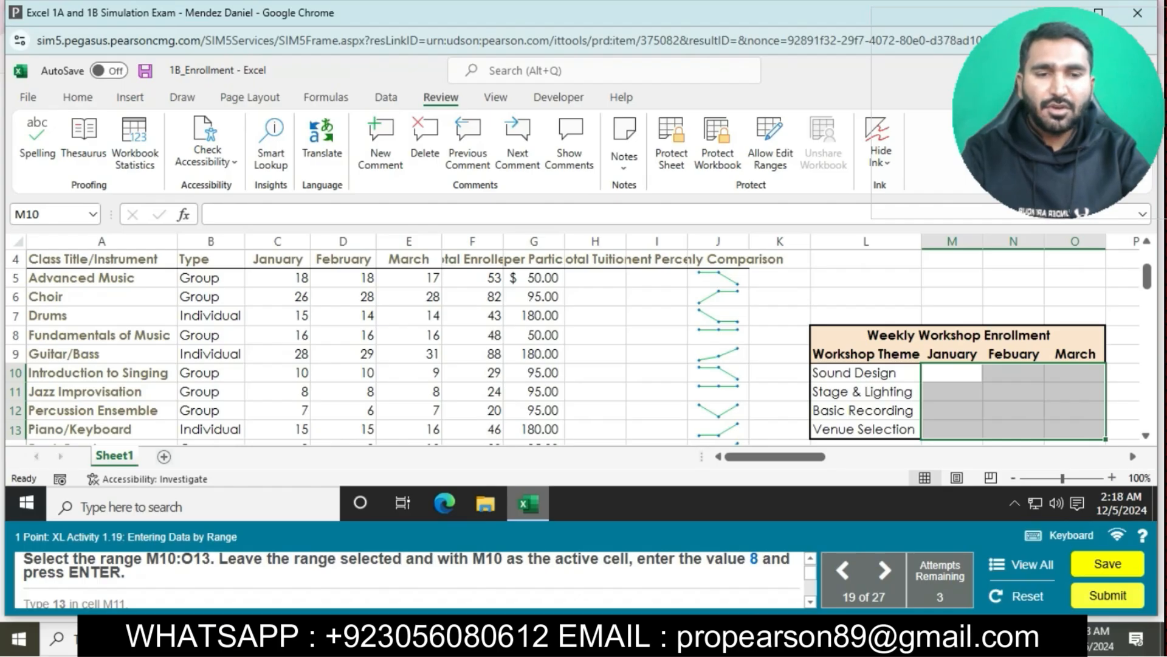
pyautogui.write('8')
pyautogui.press('Return')
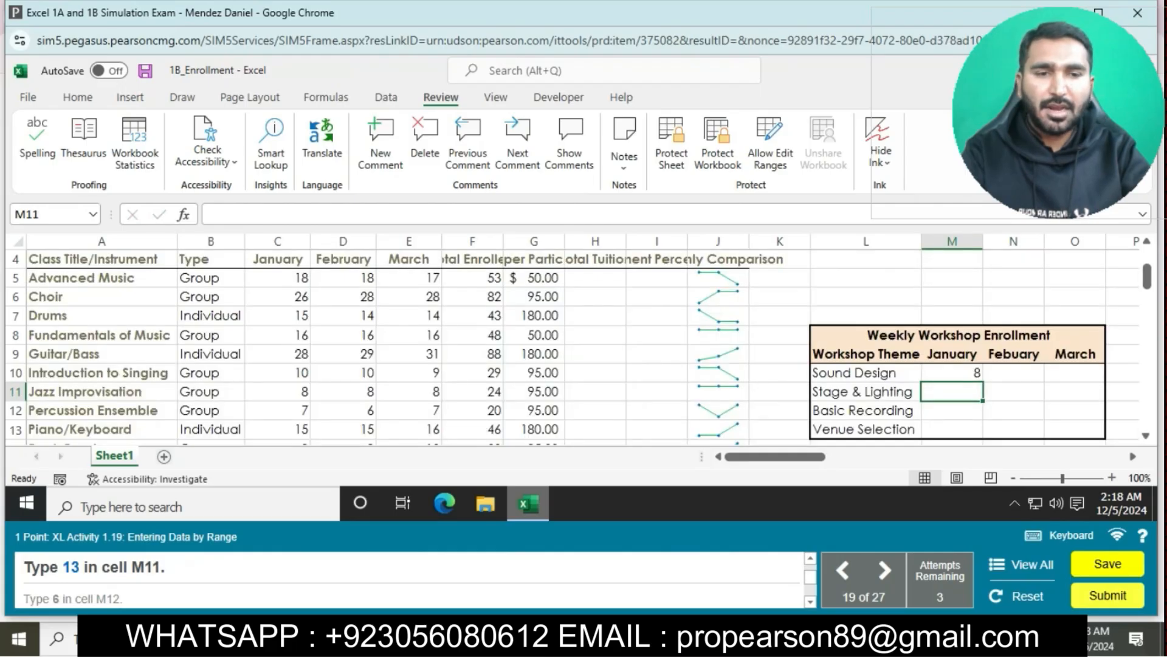
pyautogui.write('13')
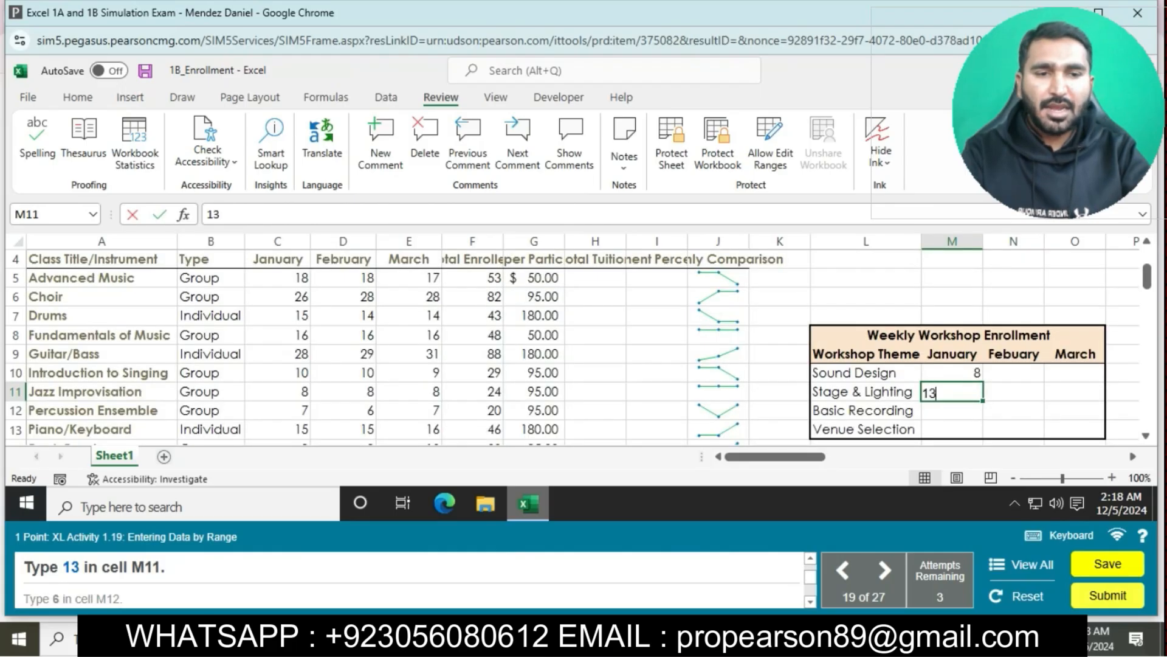
pyautogui.press('Return')
pyautogui.write('6')
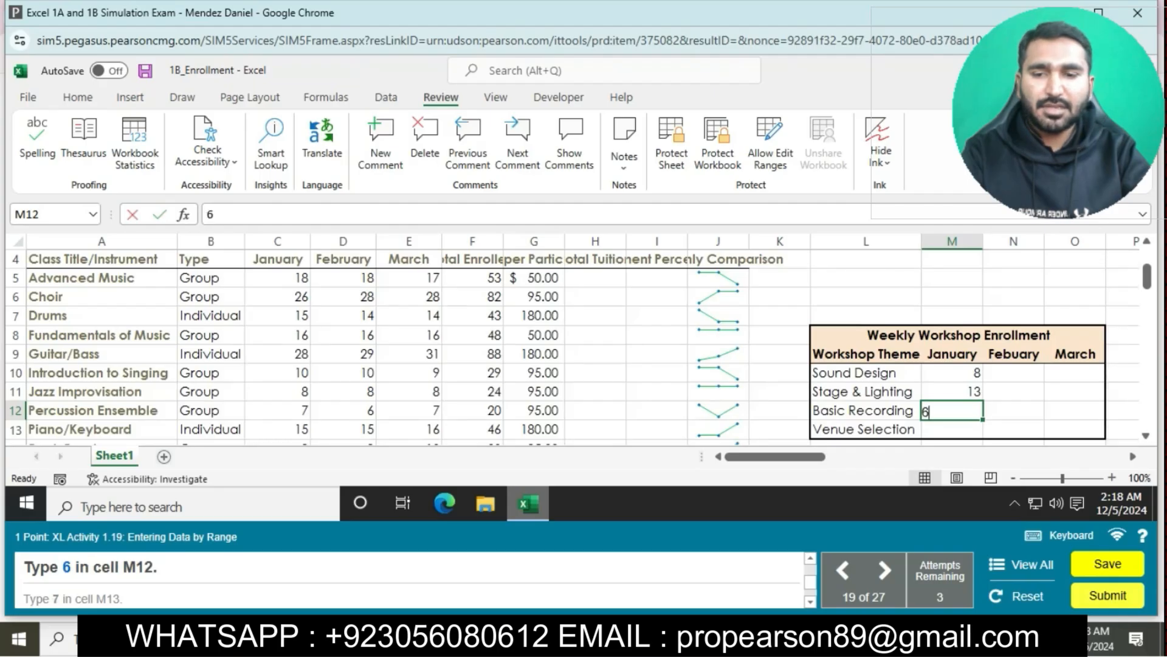
pyautogui.press('Return')
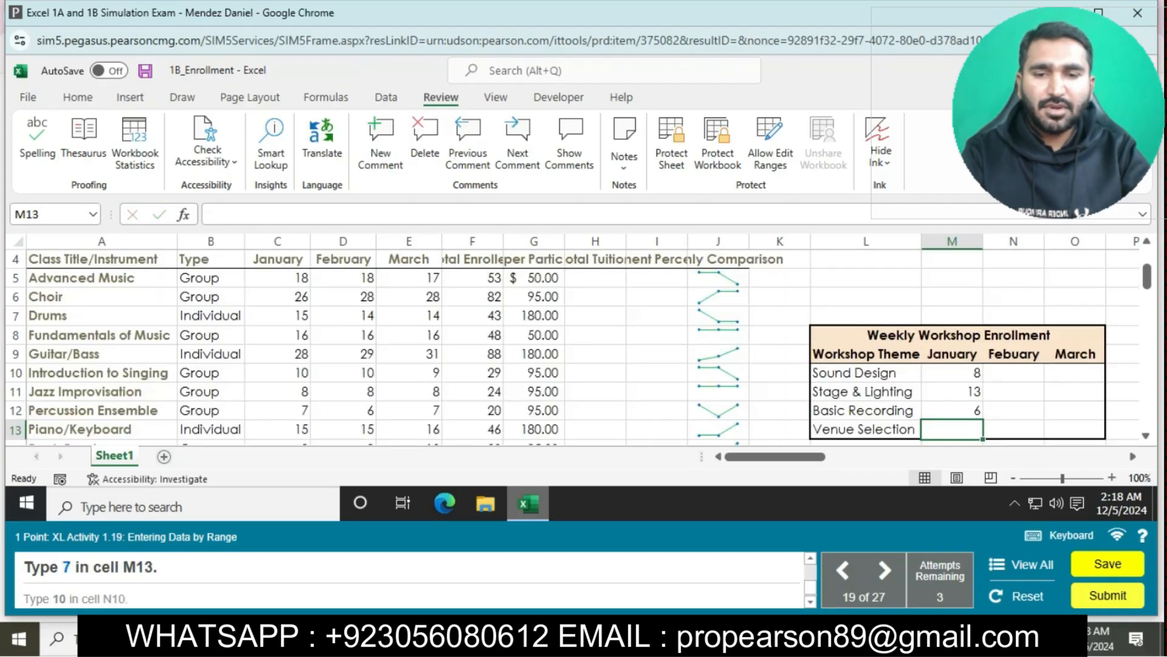
pyautogui.write('7')
pyautogui.press('Return')
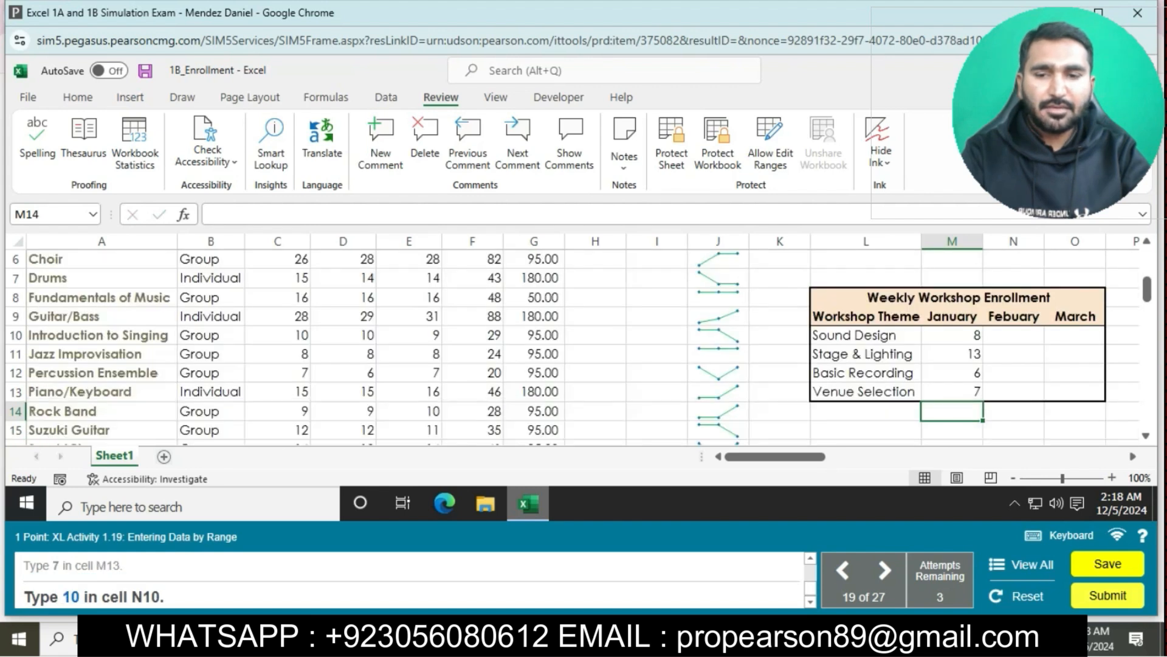
# Step: Enter 10 in cell N10 for Sound Design in the Weekly Workshop Enrollment table
pyautogui.click(1013, 335)
pyautogui.write('10')
pyautogui.press('Return')
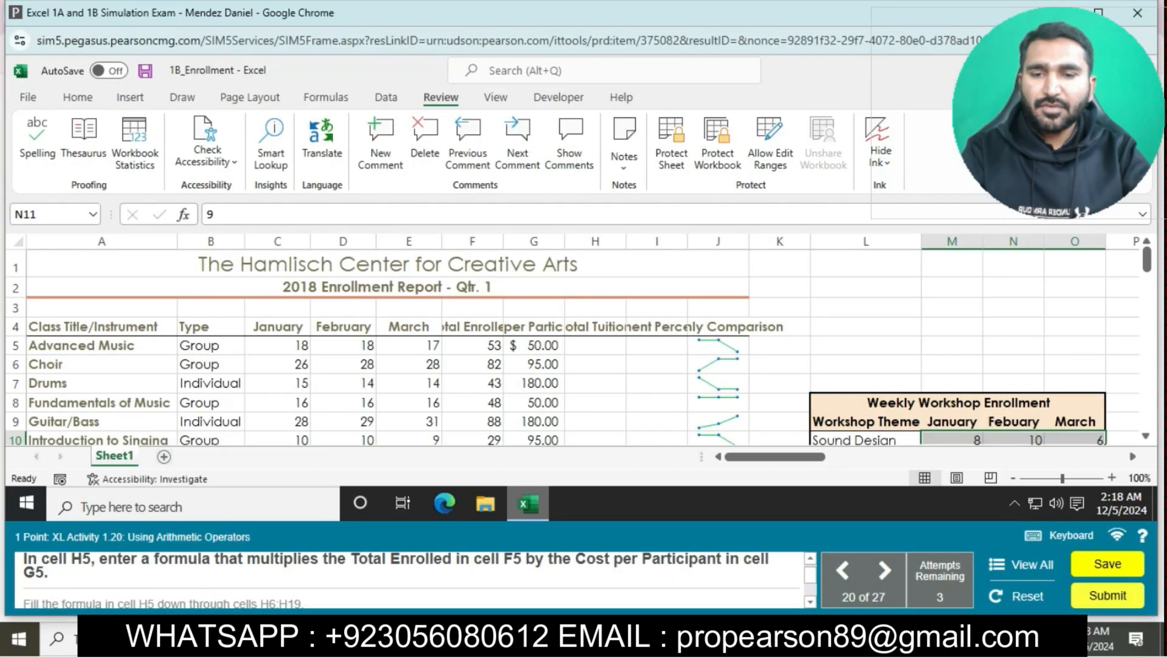
# Step: Enter the formula =F5*G5 in cell H5 to multiply Total Enrolled by Cost per Participant
pyautogui.click(595, 346)
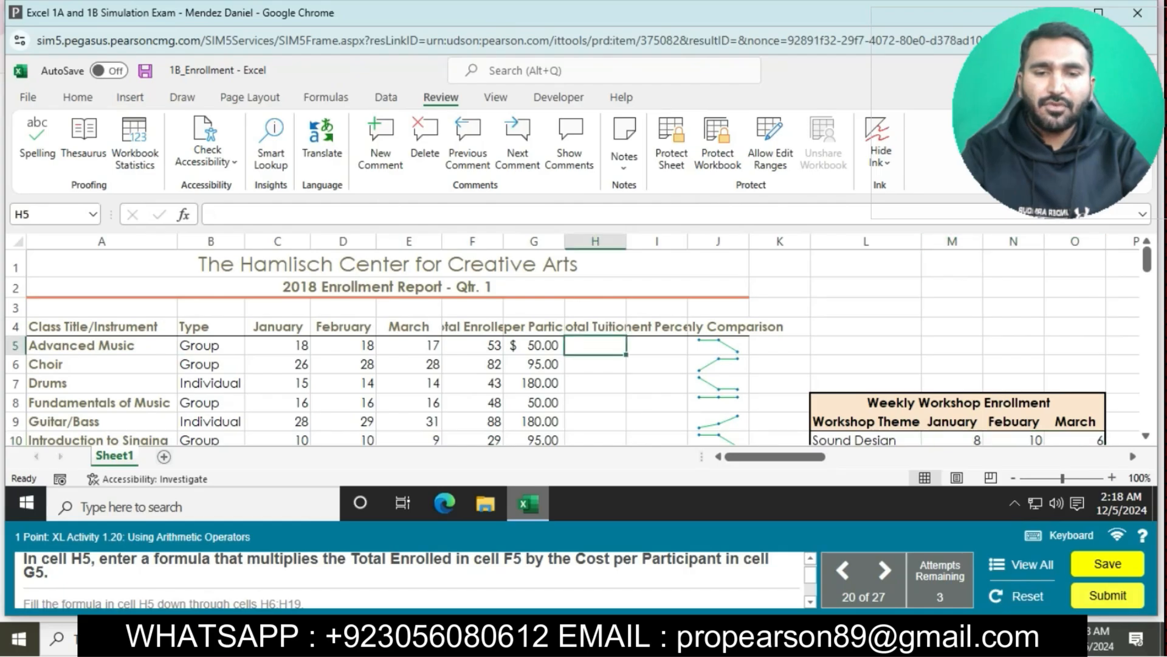
pyautogui.write('=')
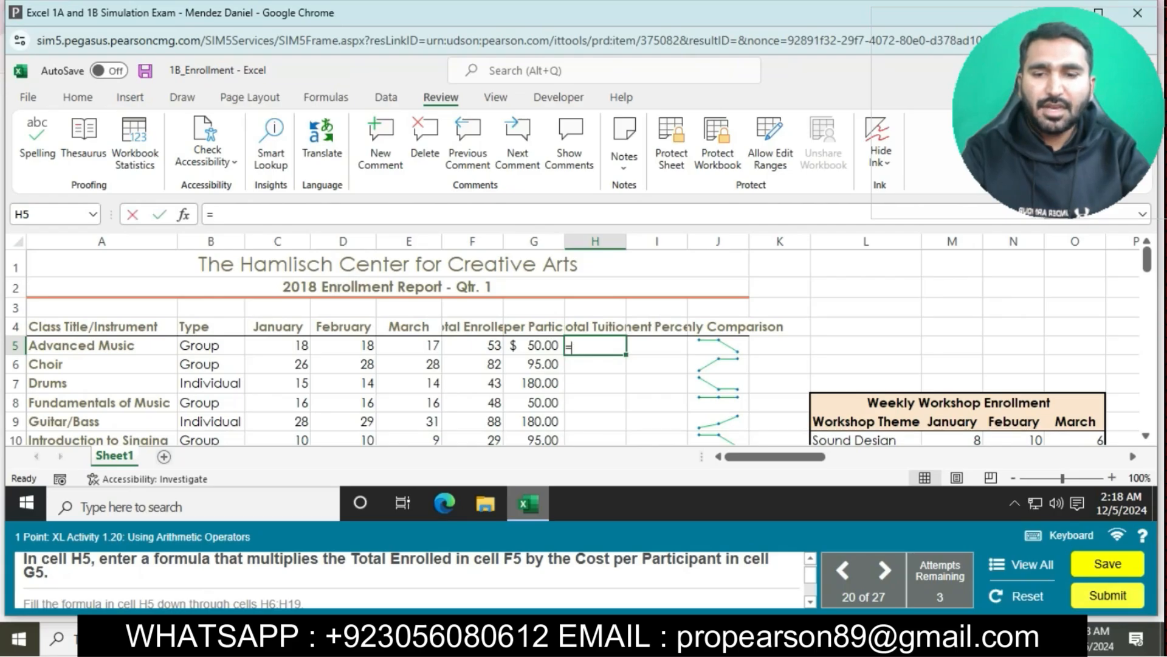
pyautogui.write('F5*')
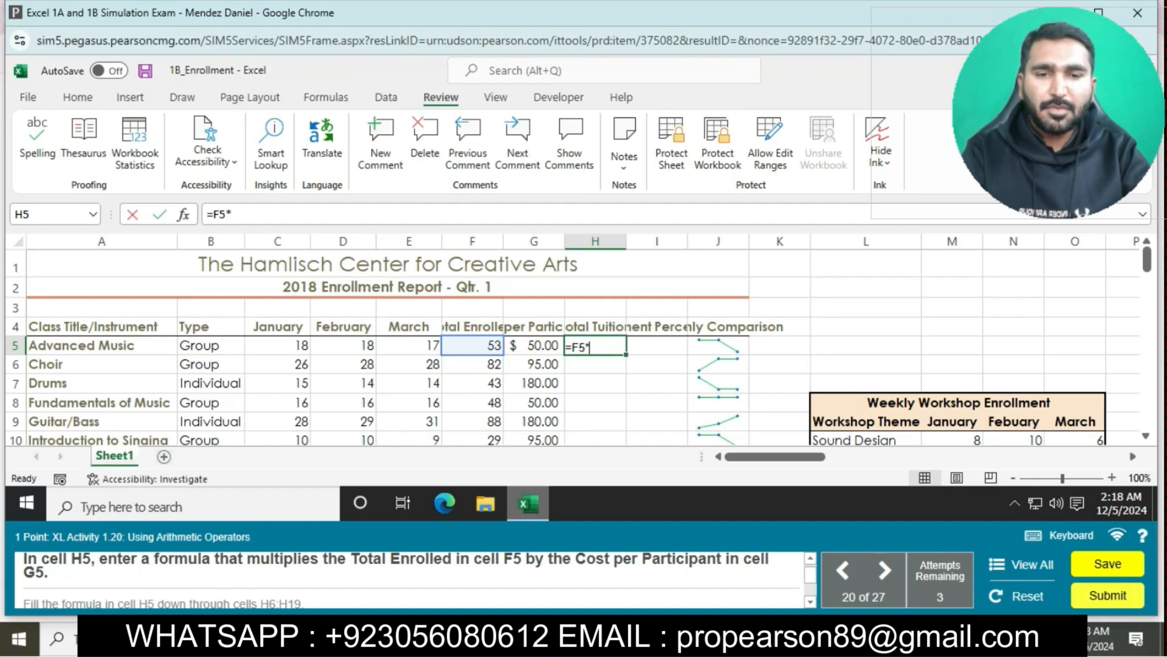
pyautogui.write('G5')
pyautogui.press('Return')
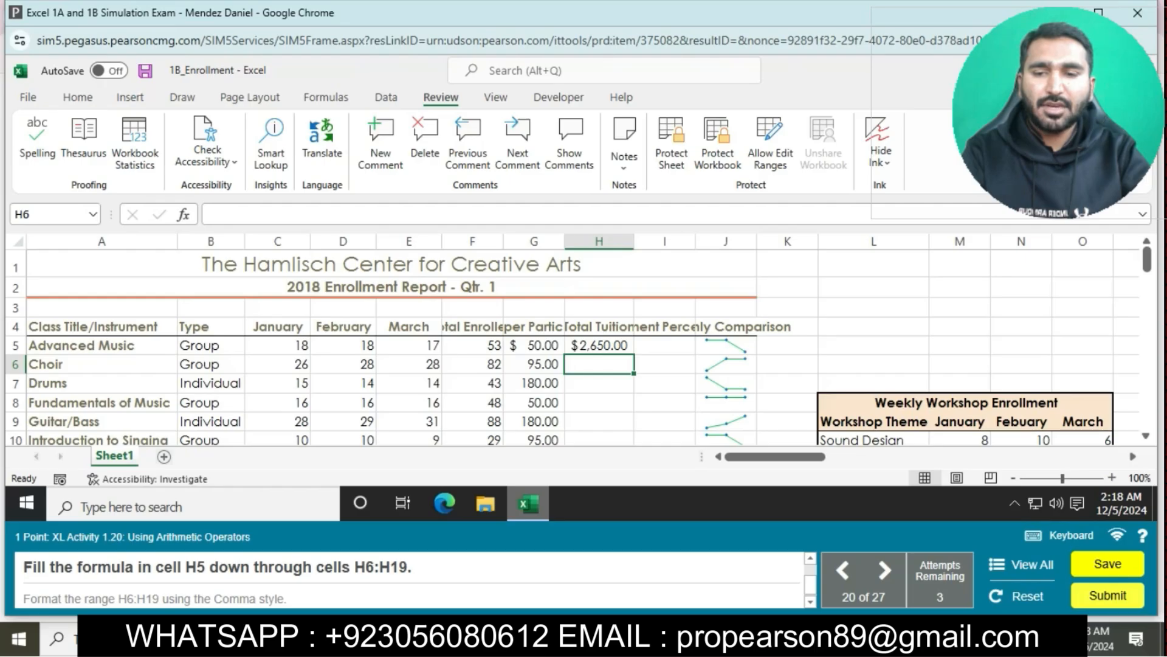
# Step: Fill the formula in H5 down through H6:H19 and format the range H6:H19 with Comma Style
pyautogui.click(599, 346)
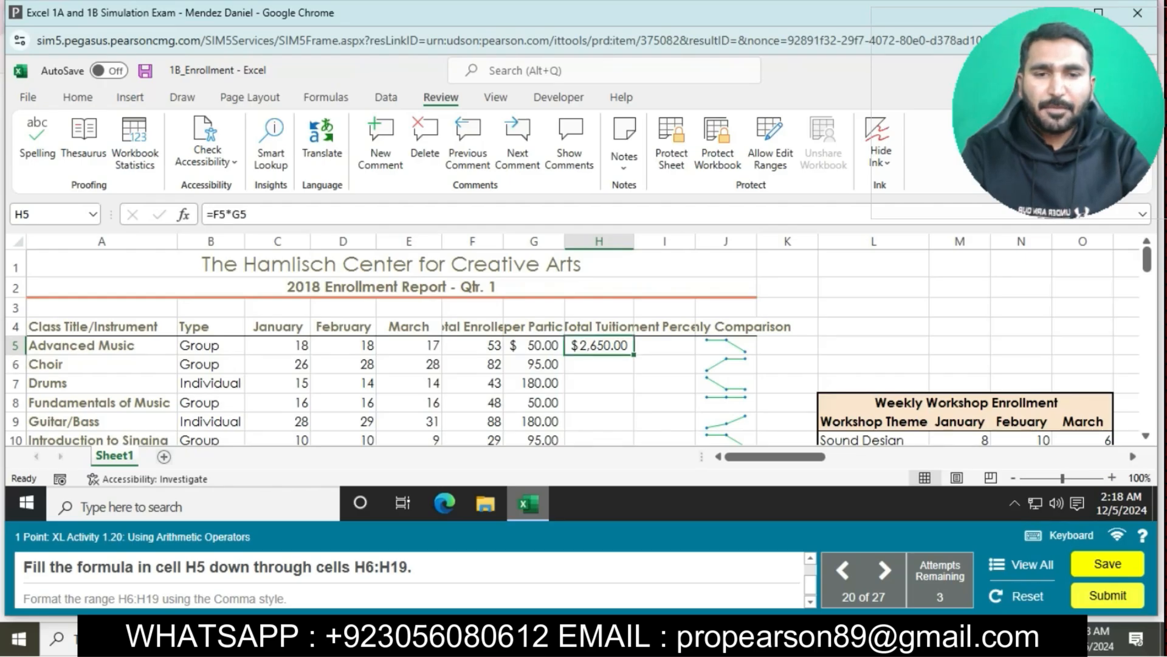
pyautogui.moveTo(634, 355)
pyautogui.mouseDown()
pyautogui.moveTo(633, 444)
pyautogui.moveTo(632, 344)
pyautogui.mouseUp()
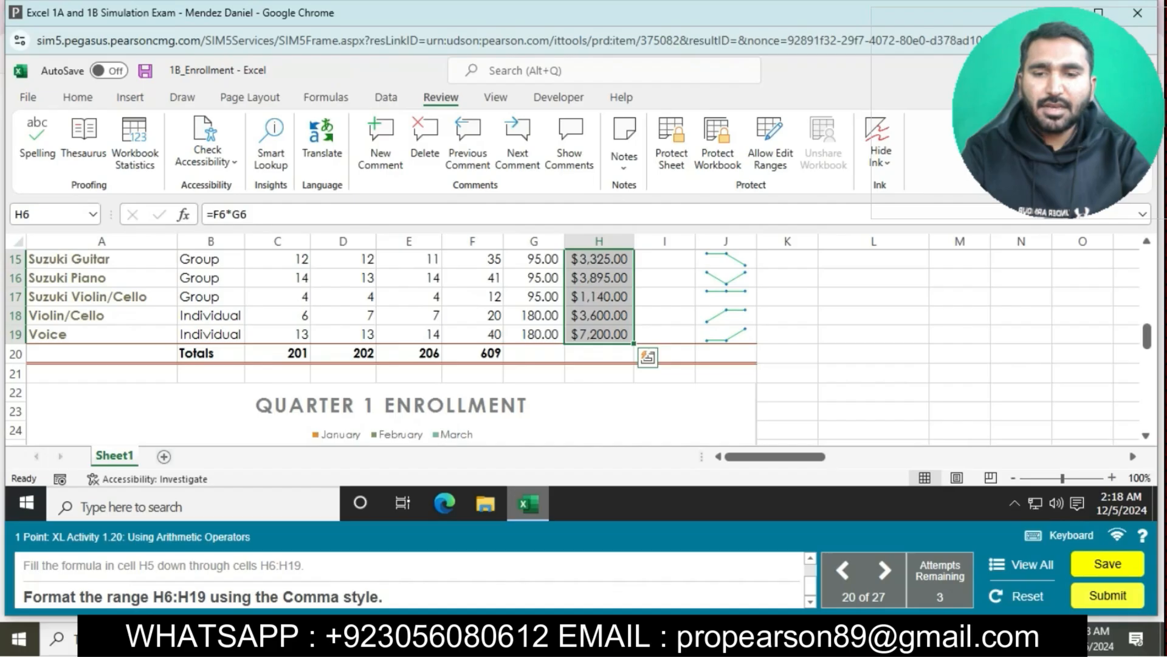
pyautogui.click(78, 98)
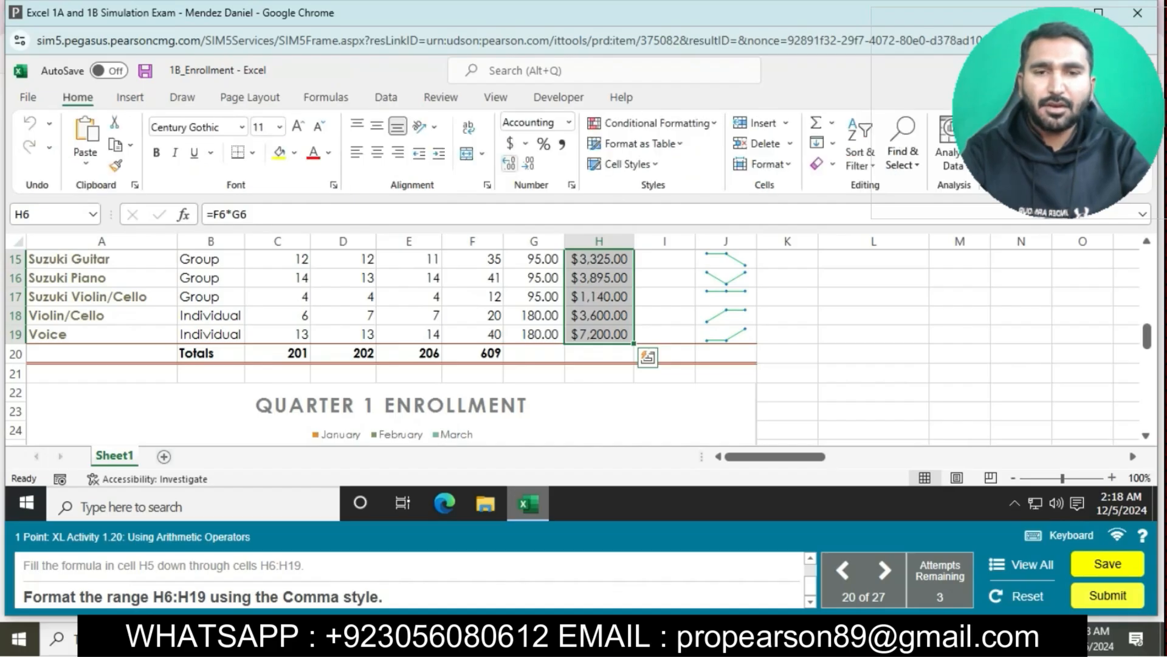
pyautogui.click(562, 143)
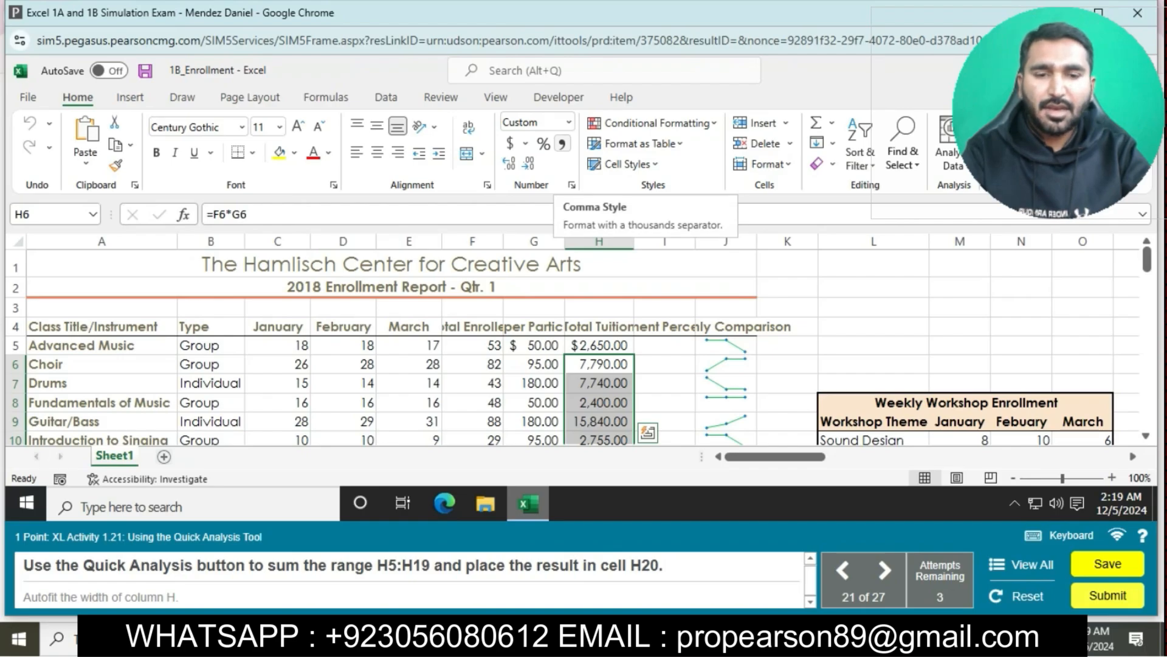
# Step: Try to total the tuition column with a Quick Analysis Sum on the range H5:H20
pyautogui.click(648, 433)
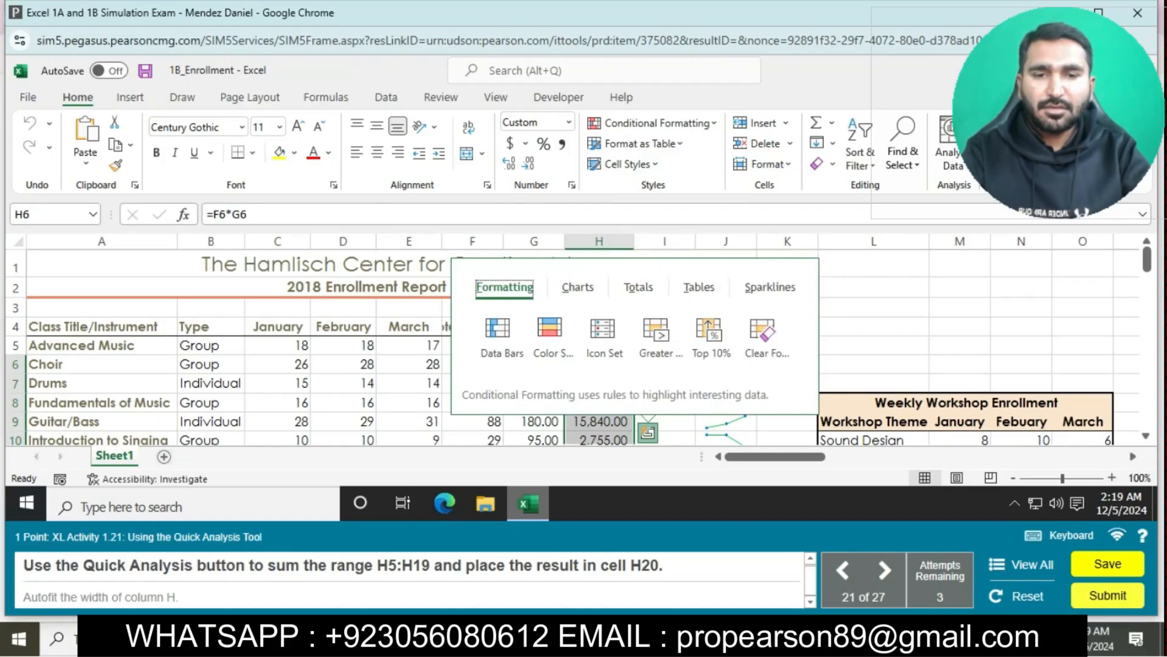
pyautogui.click(409, 403)
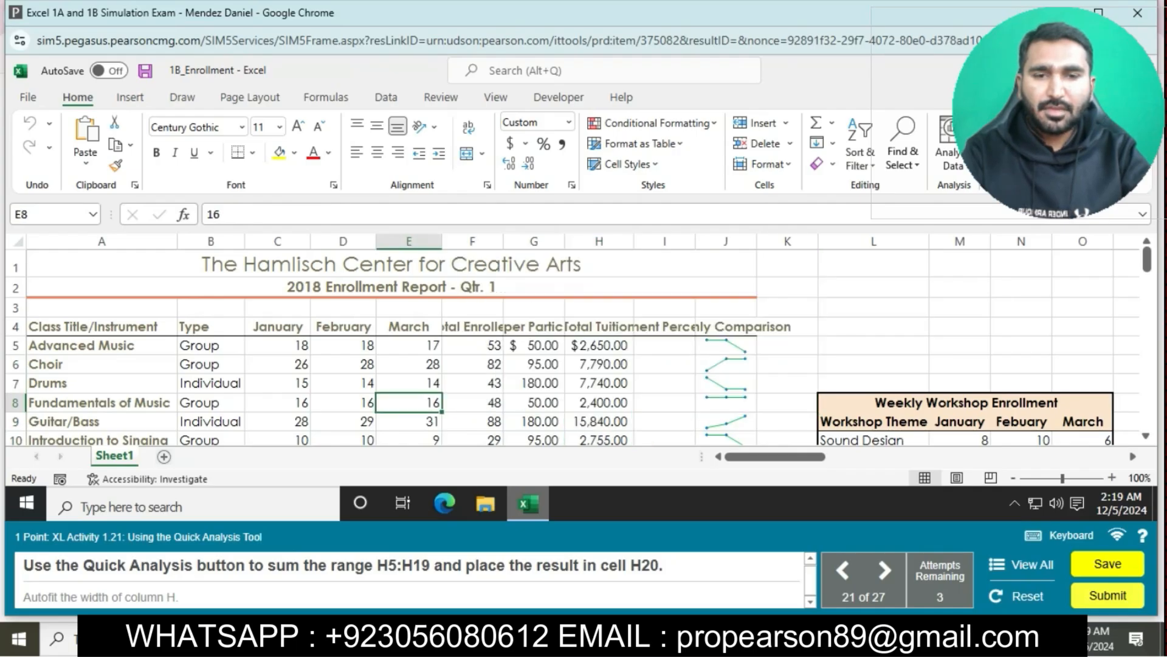
pyautogui.click(599, 345)
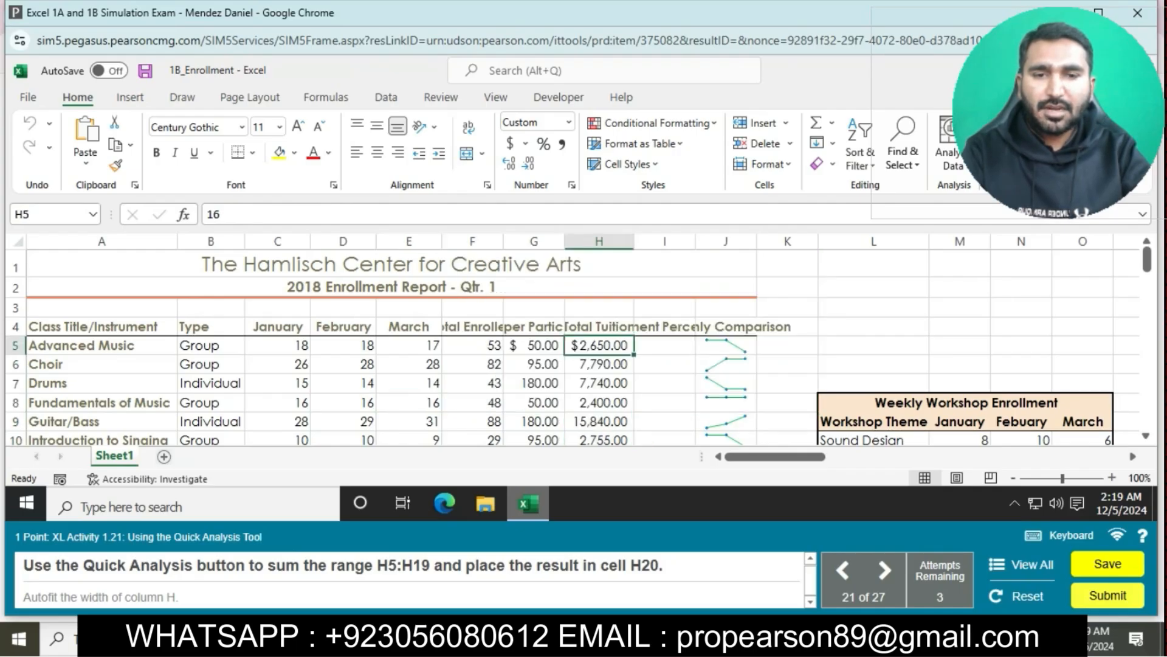
pyautogui.hotkey('shift', 'Down')
pyautogui.hotkey('shift', 'Down')
pyautogui.hotkey('shift', 'Down')
pyautogui.hotkey('shift', 'Down')
pyautogui.hotkey('shift', 'Down')
pyautogui.hotkey('shift', 'Down')
pyautogui.hotkey('shift', 'Down')
pyautogui.hotkey('shift', 'Down')
pyautogui.hotkey('shift', 'Down')
pyautogui.hotkey('shift', 'Down')
pyautogui.hotkey('shift', 'Down')
pyautogui.hotkey('shift', 'Down')
pyautogui.hotkey('shift', 'Down')
pyautogui.hotkey('shift', 'Down')
pyautogui.scroll(-2, 577, 346)
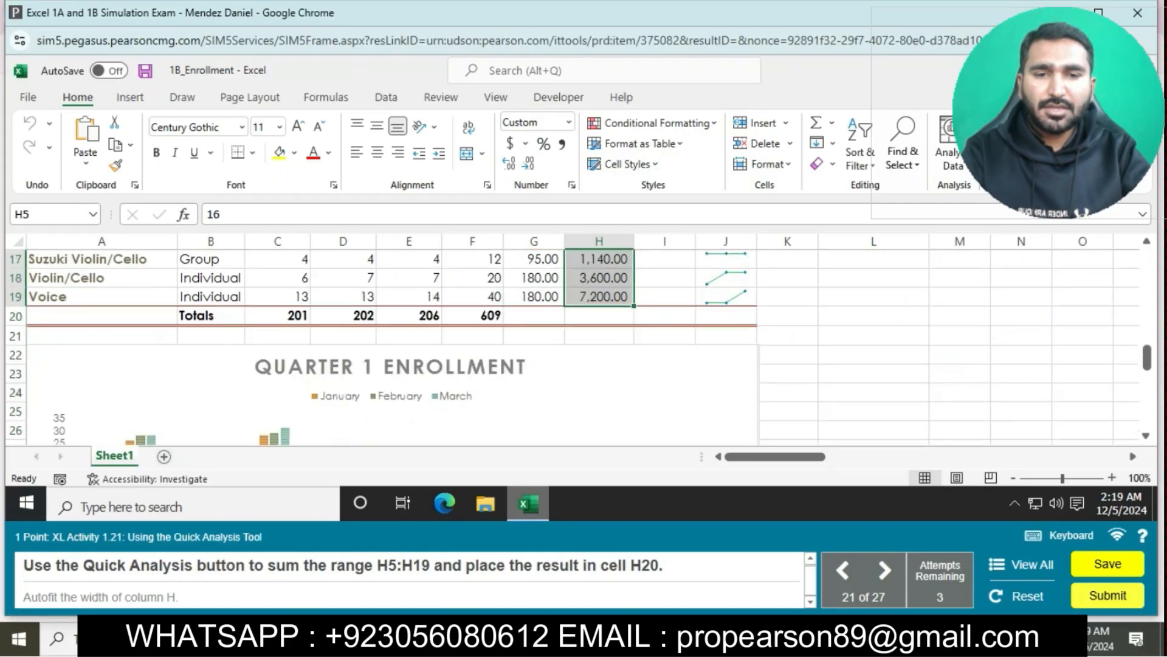
pyautogui.hotkey('shift', 'Down')
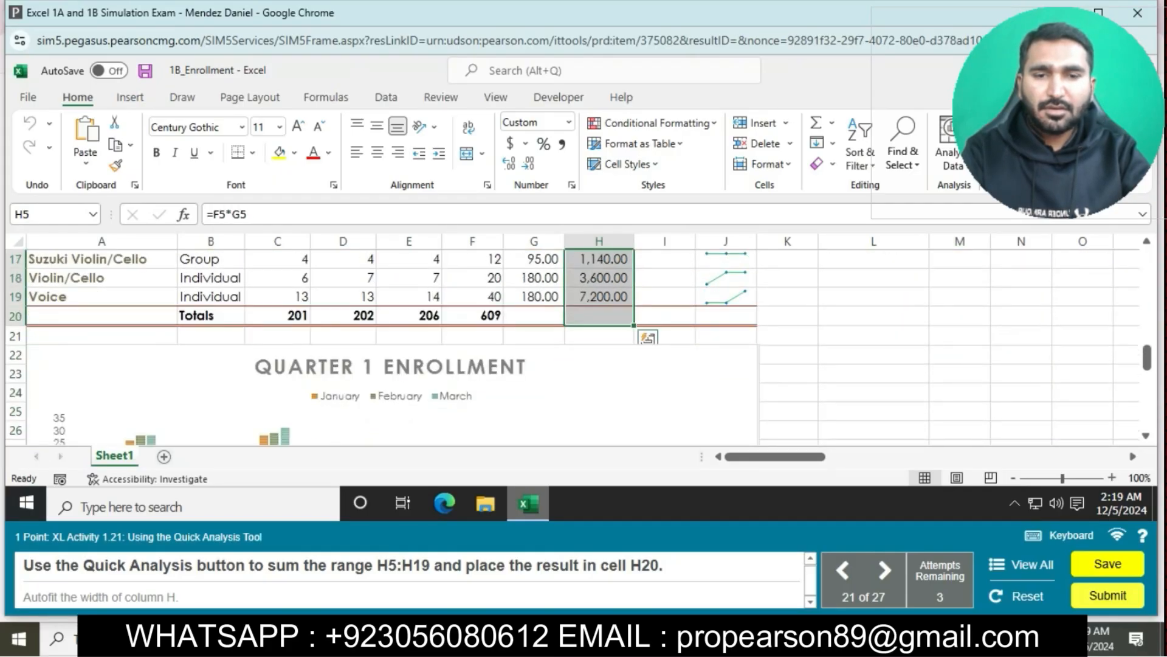
pyautogui.click(648, 337)
pyautogui.click(638, 194)
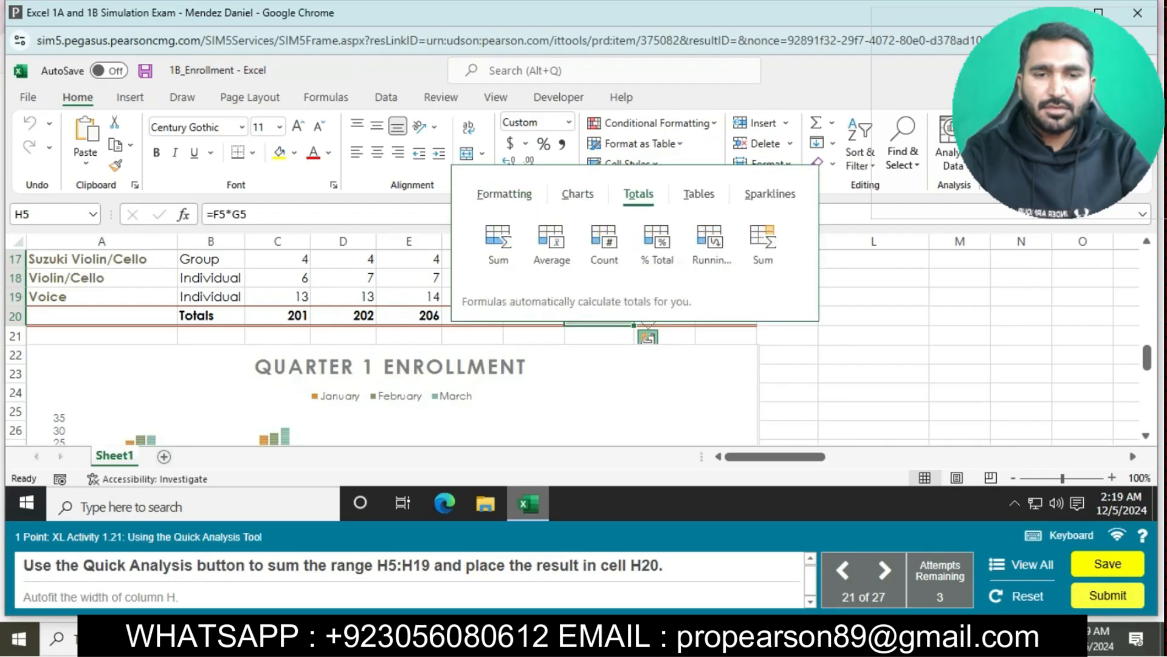
pyautogui.click(497, 243)
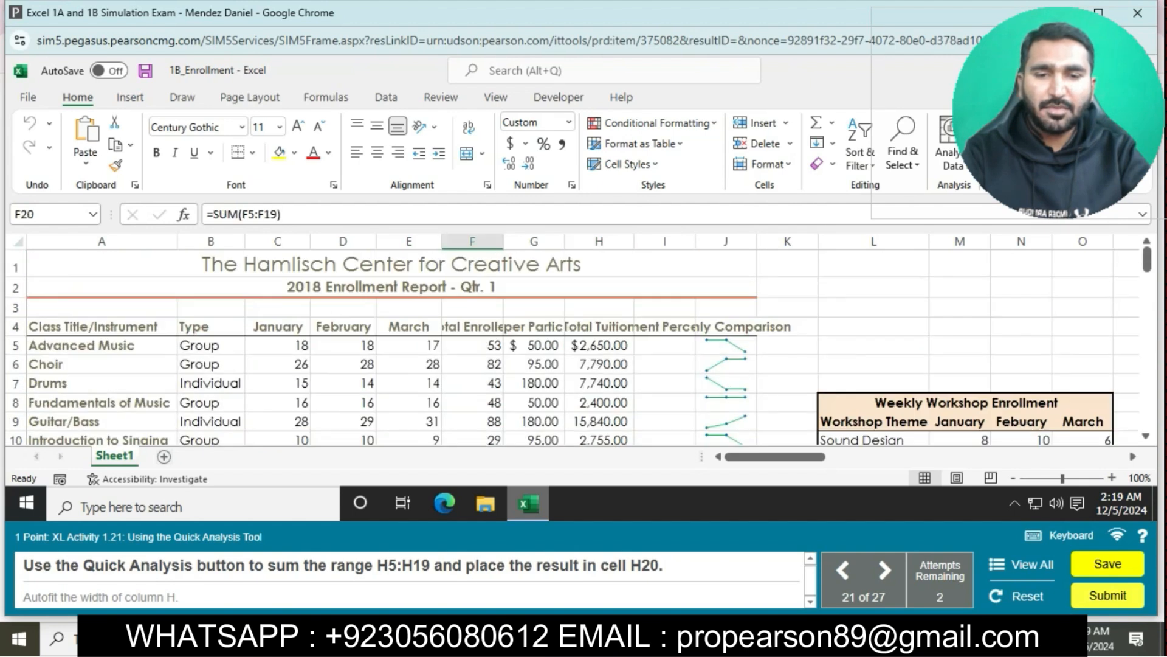
# Step: Sum the range H5:H19 with the Quick Analysis Sum total, placing the result in cell H20
pyautogui.moveTo(598, 346); pyautogui.dragTo(599, 372)
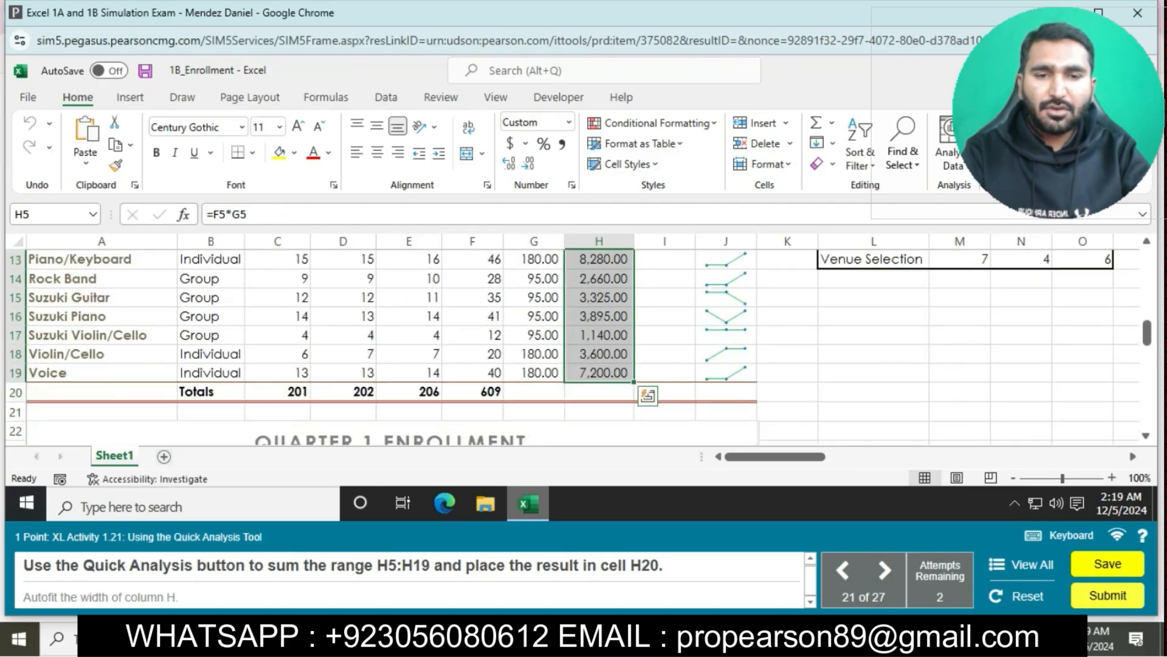
pyautogui.click(648, 395)
pyautogui.click(638, 250)
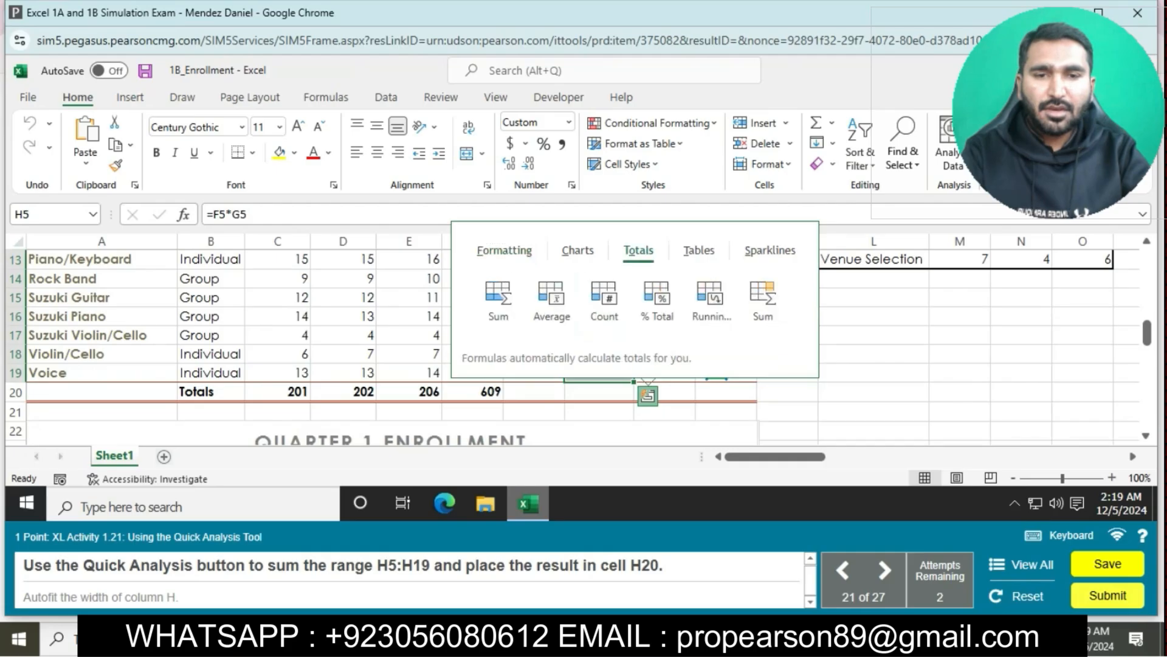
pyautogui.click(498, 294)
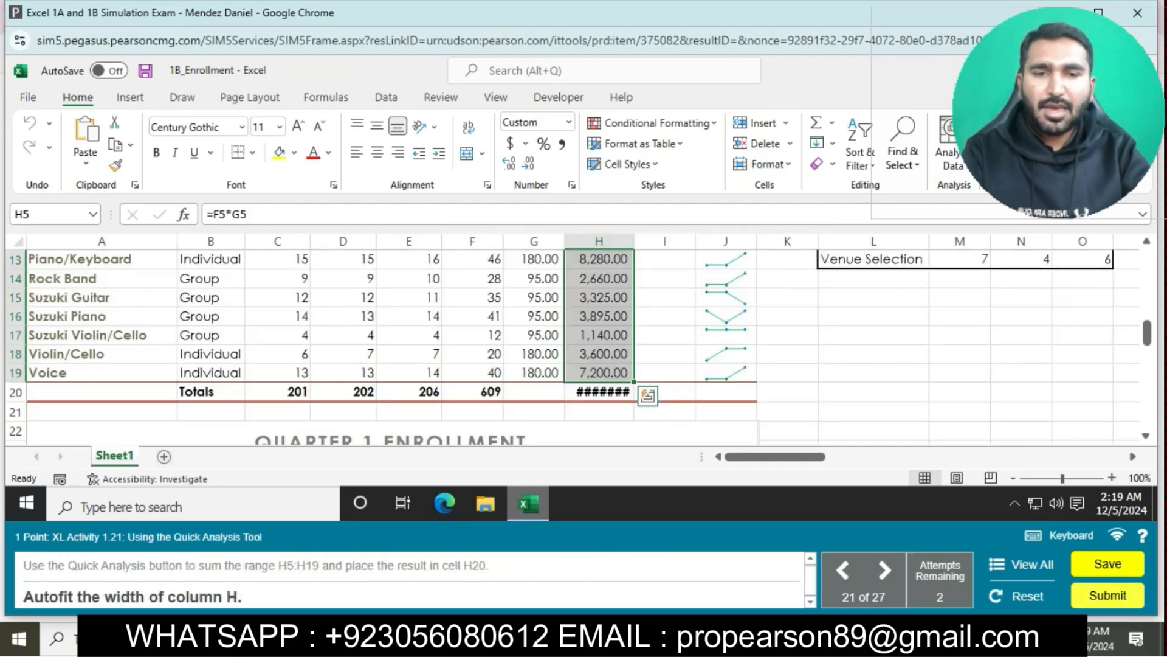
# Step: AutoFit the width of column H
pyautogui.click(599, 241)
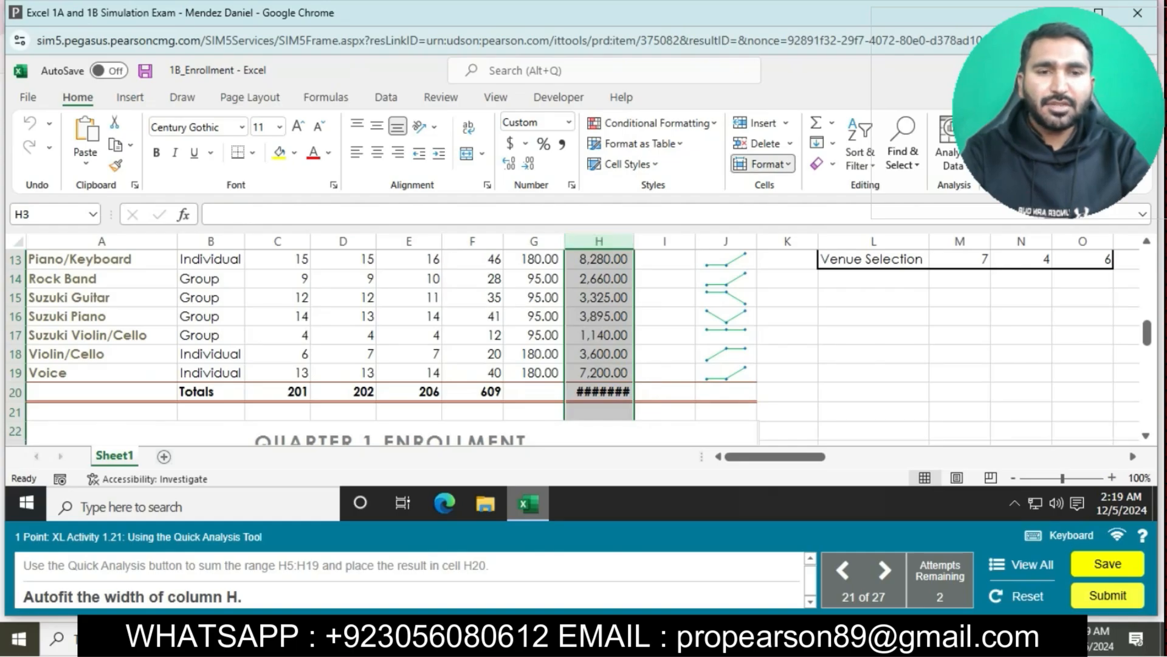
pyautogui.click(762, 164)
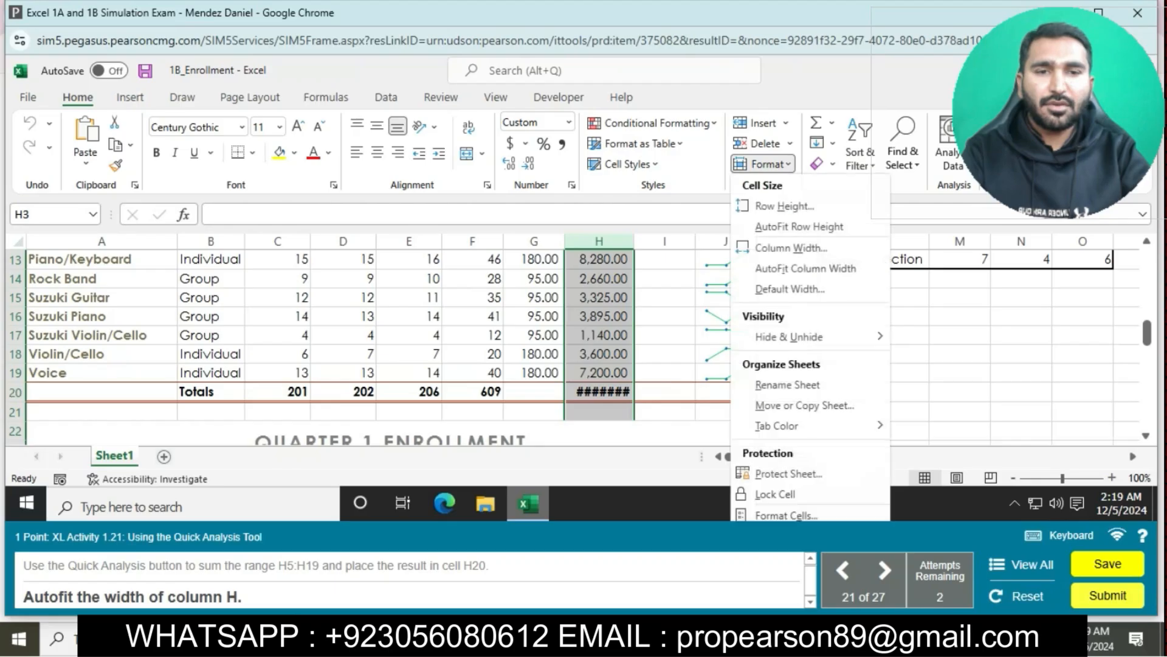
pyautogui.click(828, 265)
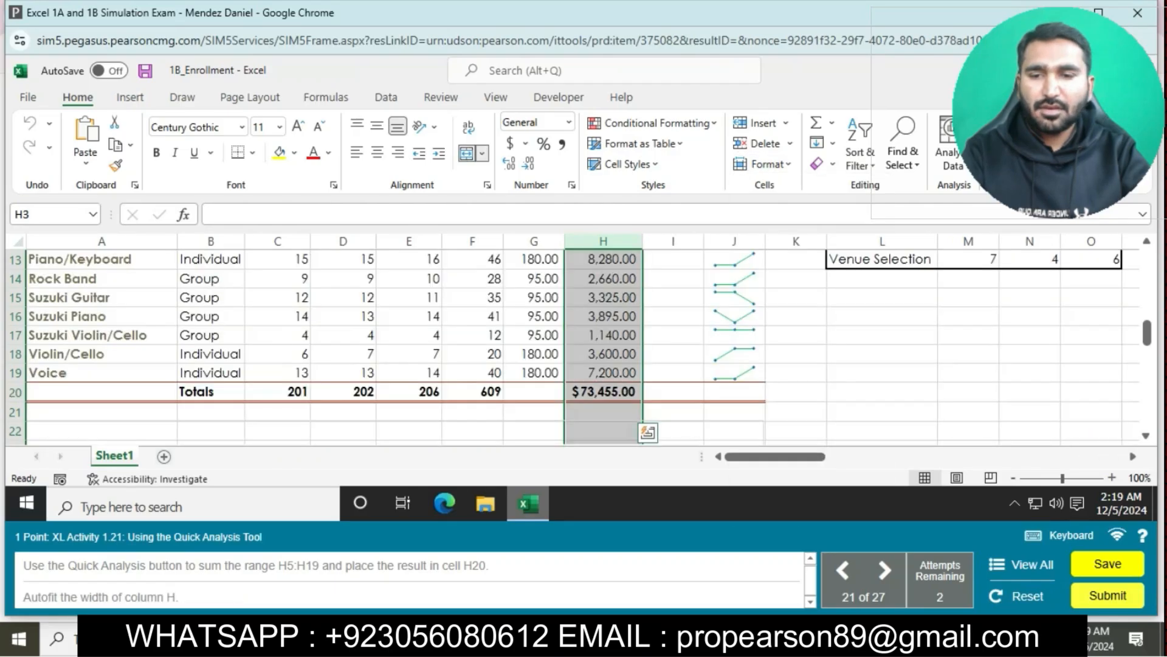